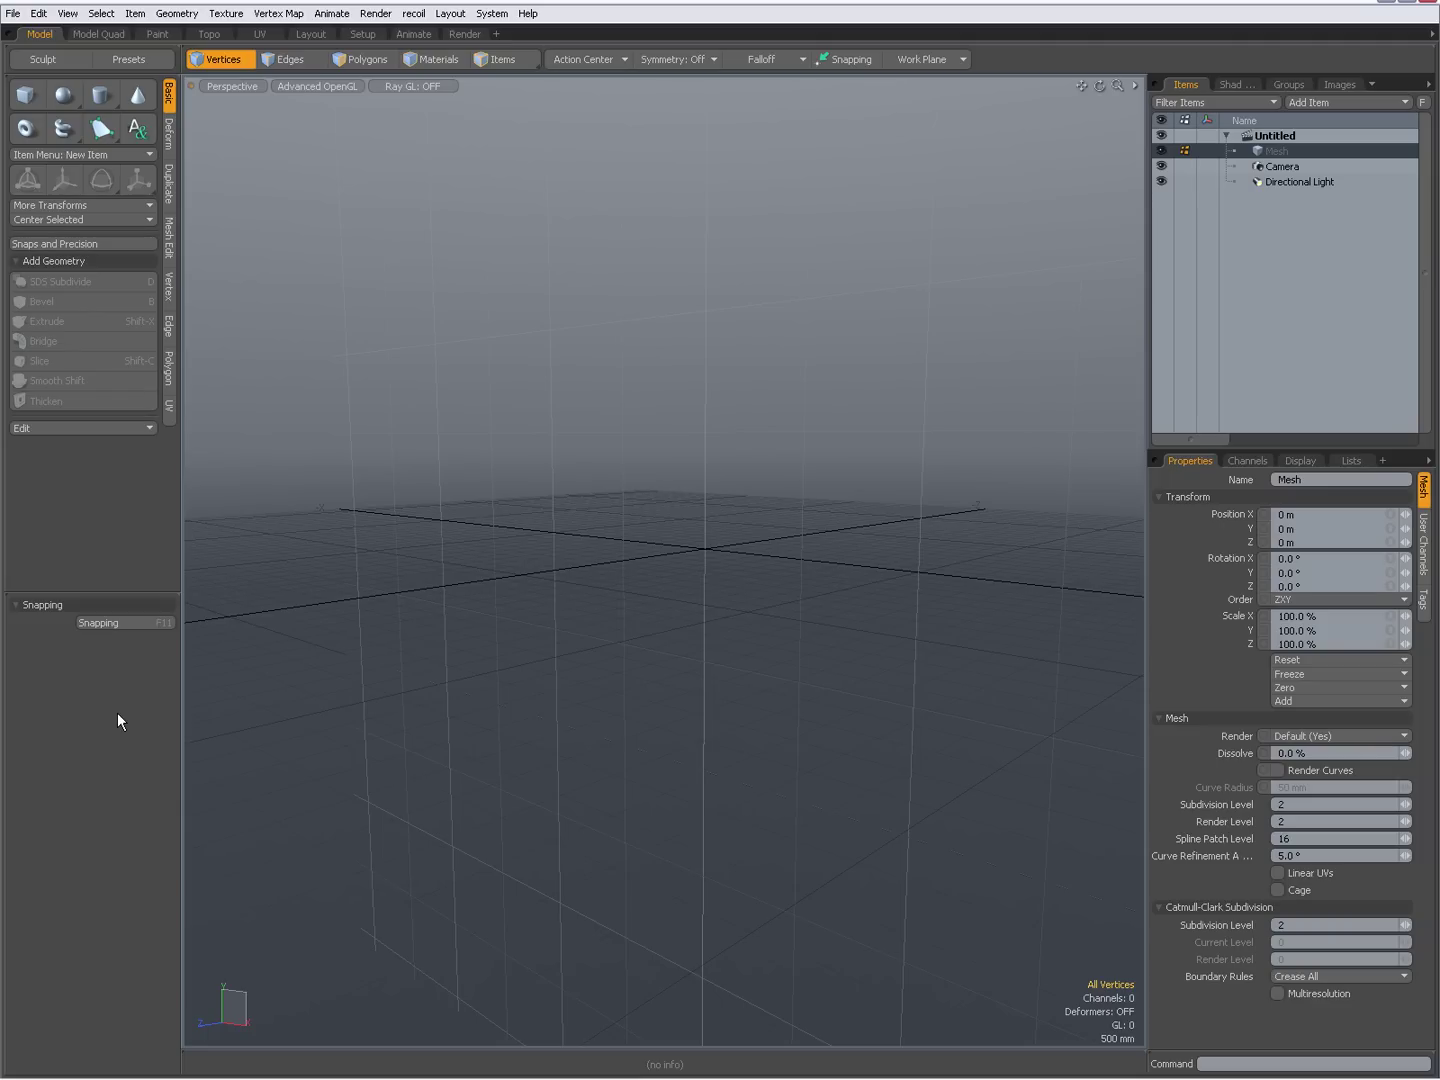
Switch to the Explorer window listing the Luxology folder's MODO601 CFG backups.
key(alt+Tab)
key(alt+Tab)
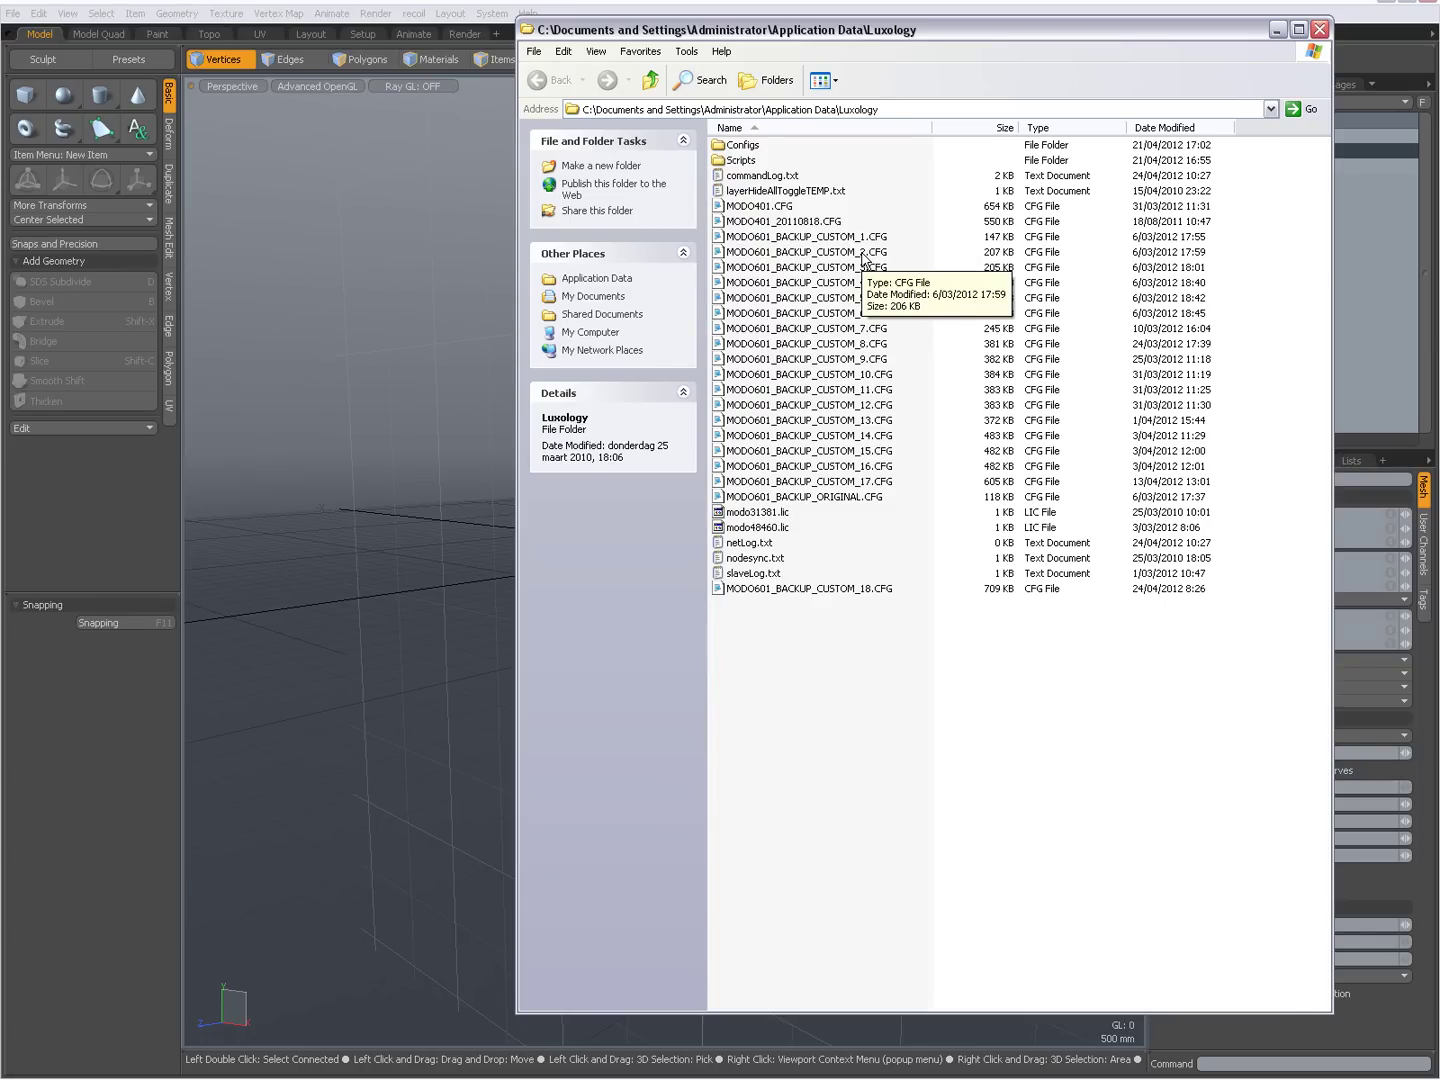
Return to the MODO window showing the Untitled scene with Mesh, Camera and Directional Light.
click(417, 355)
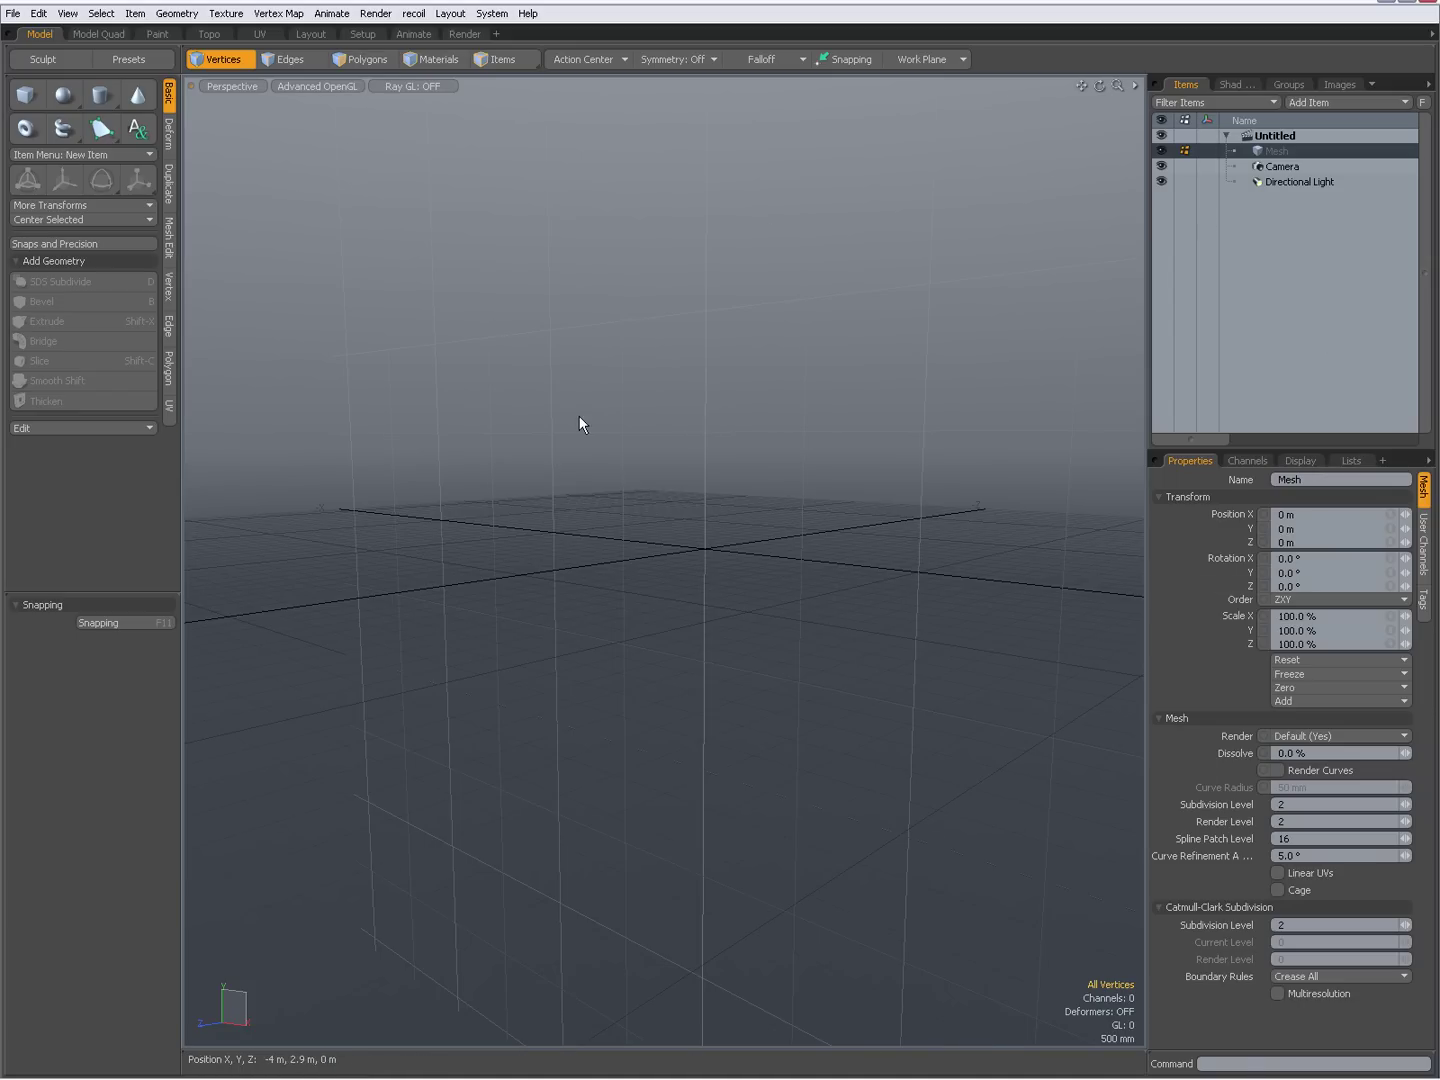
Open the Model Quad layout and cycle through the Channels, Display and Lists tabs back to Properties.
click(93, 36)
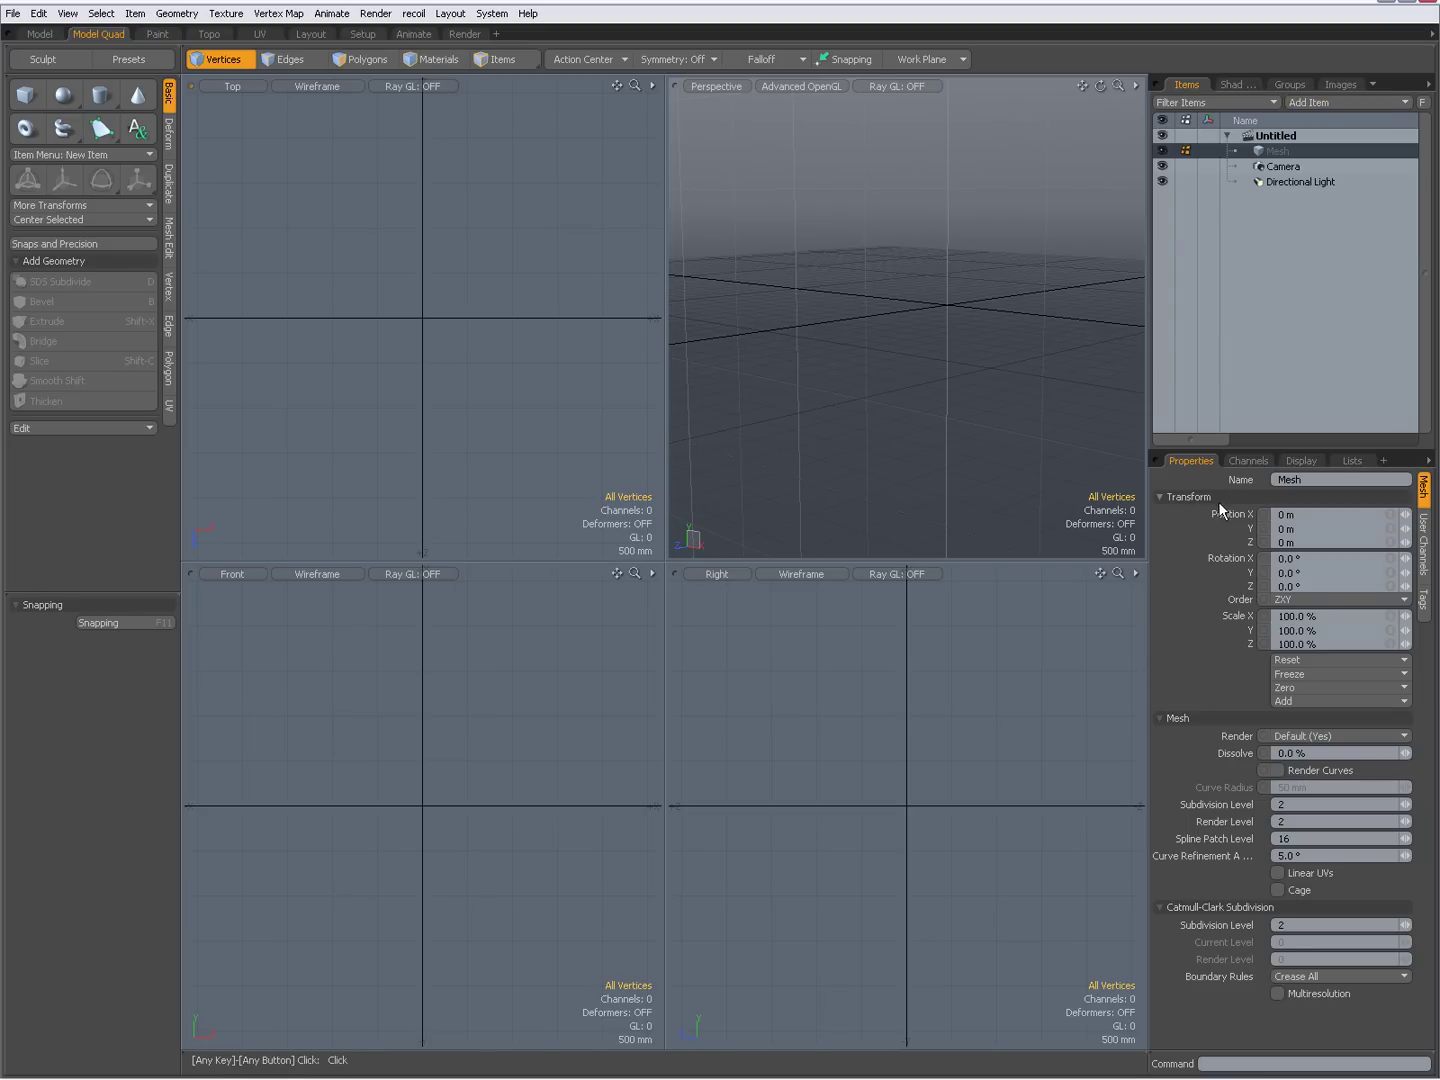
click(1251, 457)
click(1302, 460)
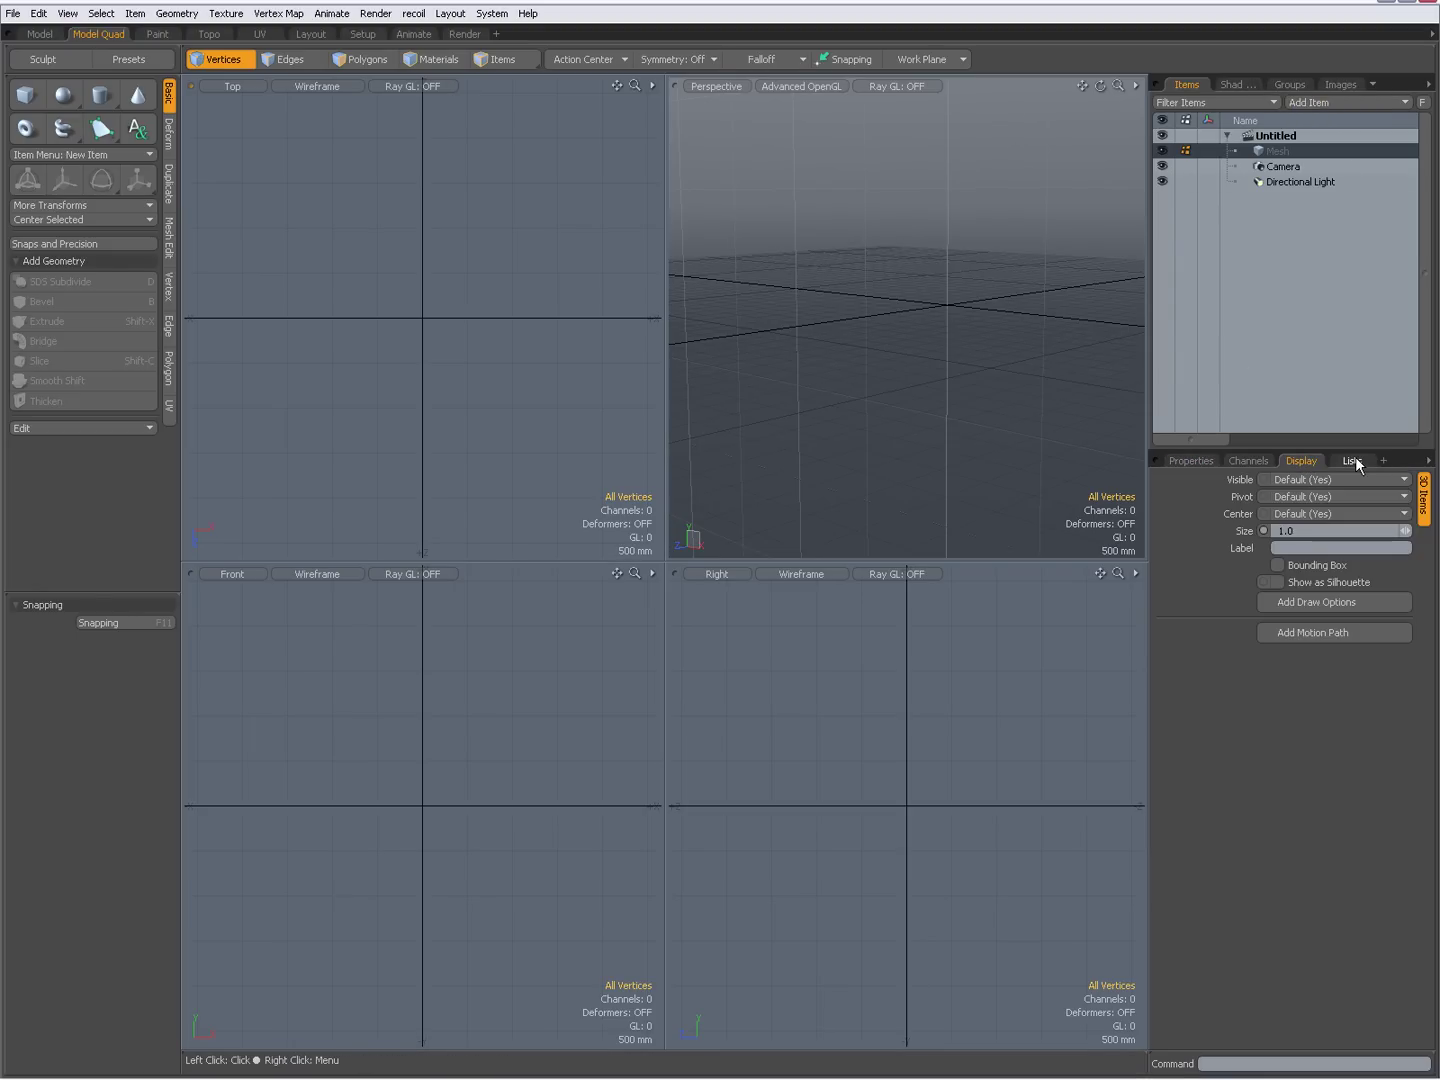
click(1352, 460)
click(1193, 460)
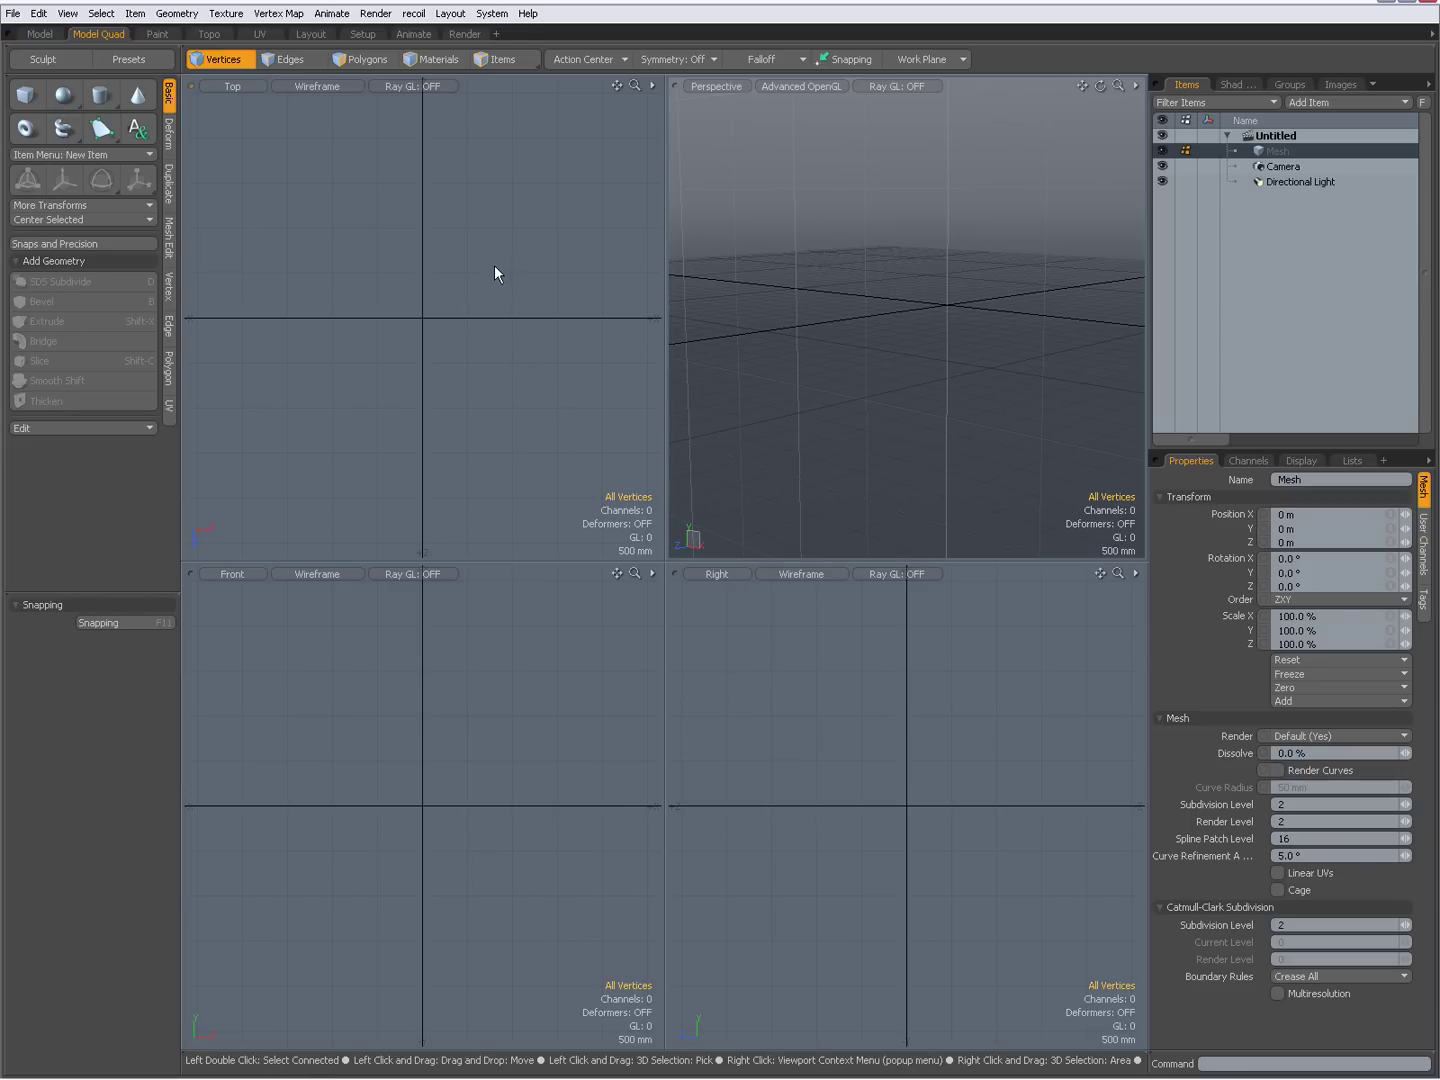
Add a new layout tab containing an empty Application > Viewport Group.
click(498, 36)
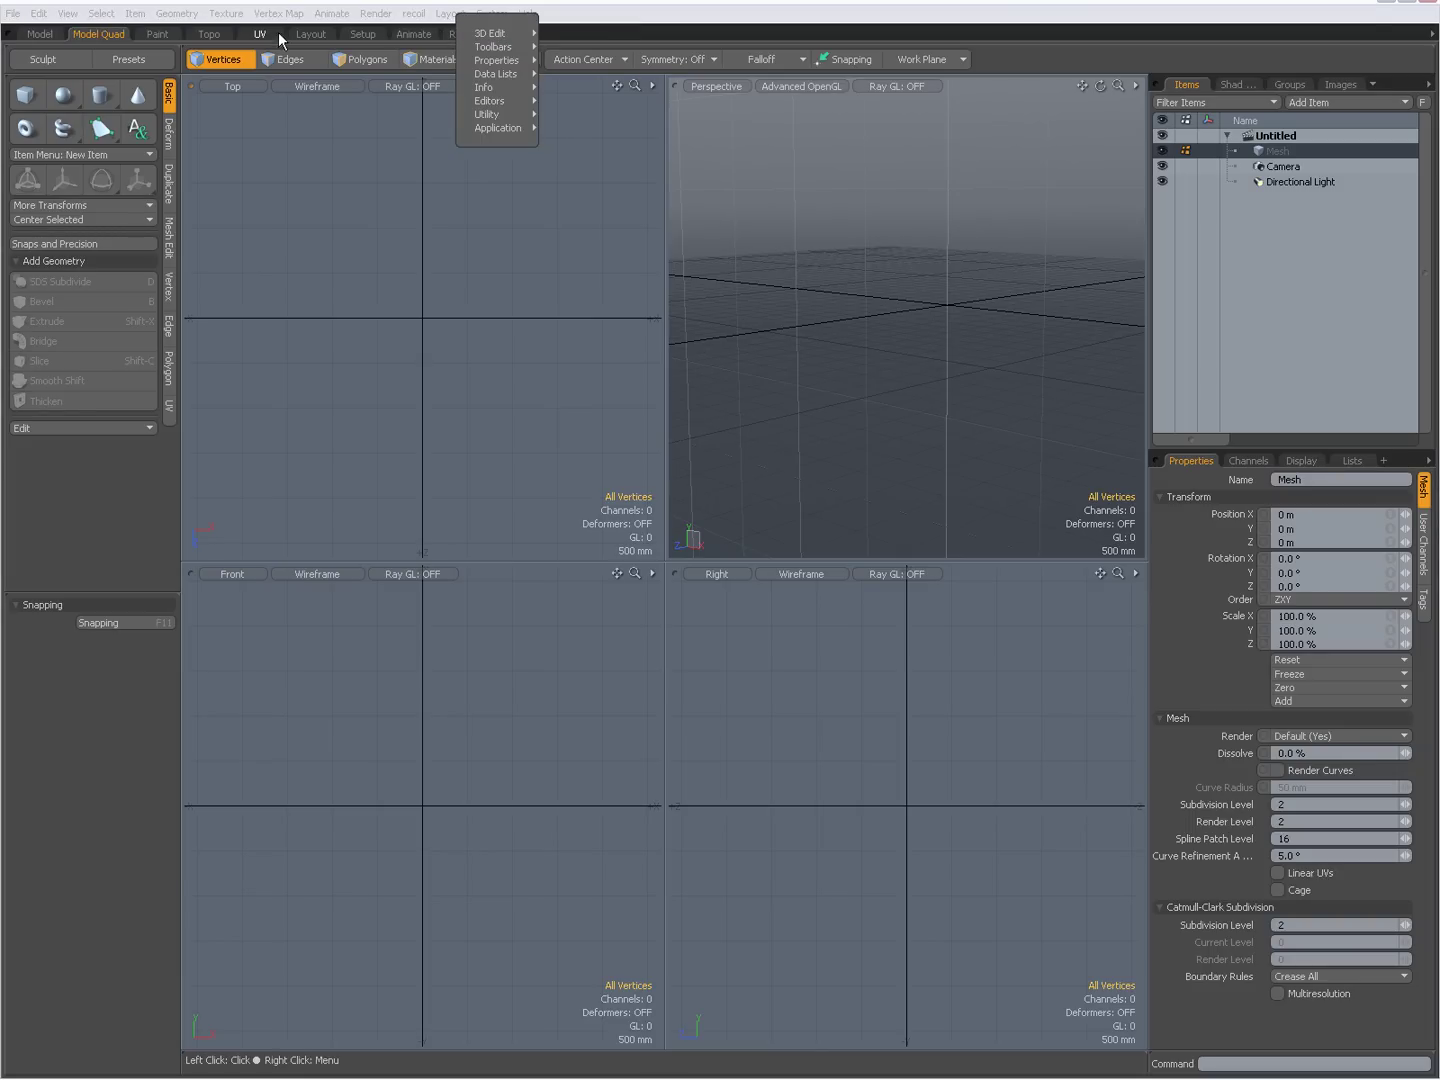
click(544, 37)
click(496, 34)
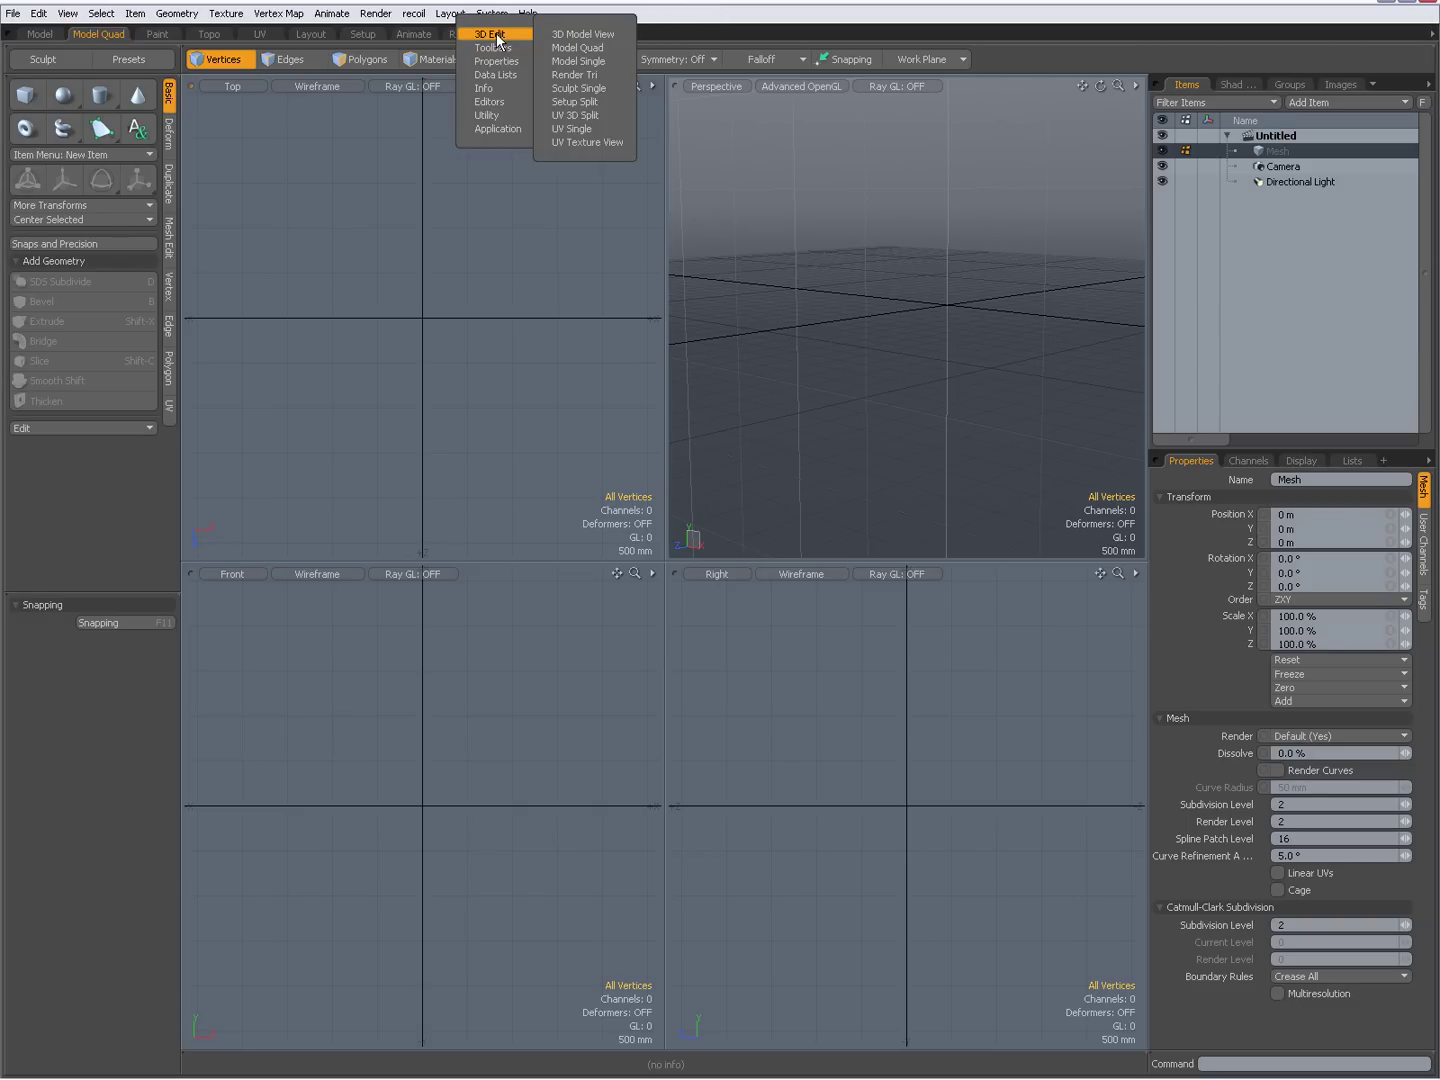
mouse_move(496, 130)
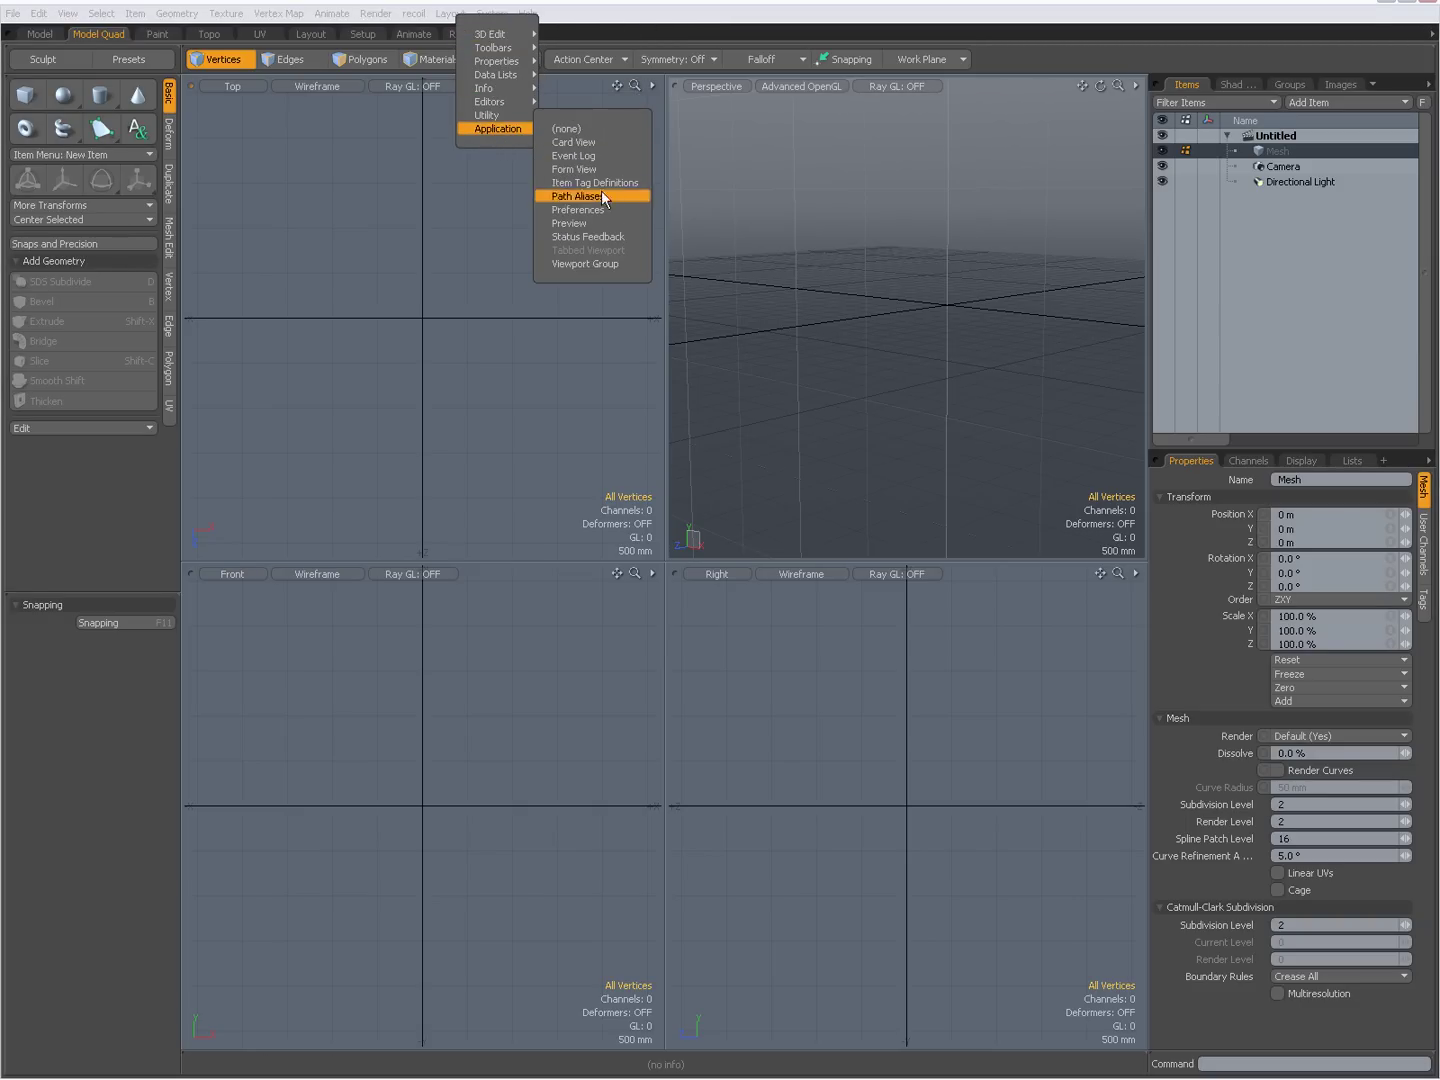
click(592, 263)
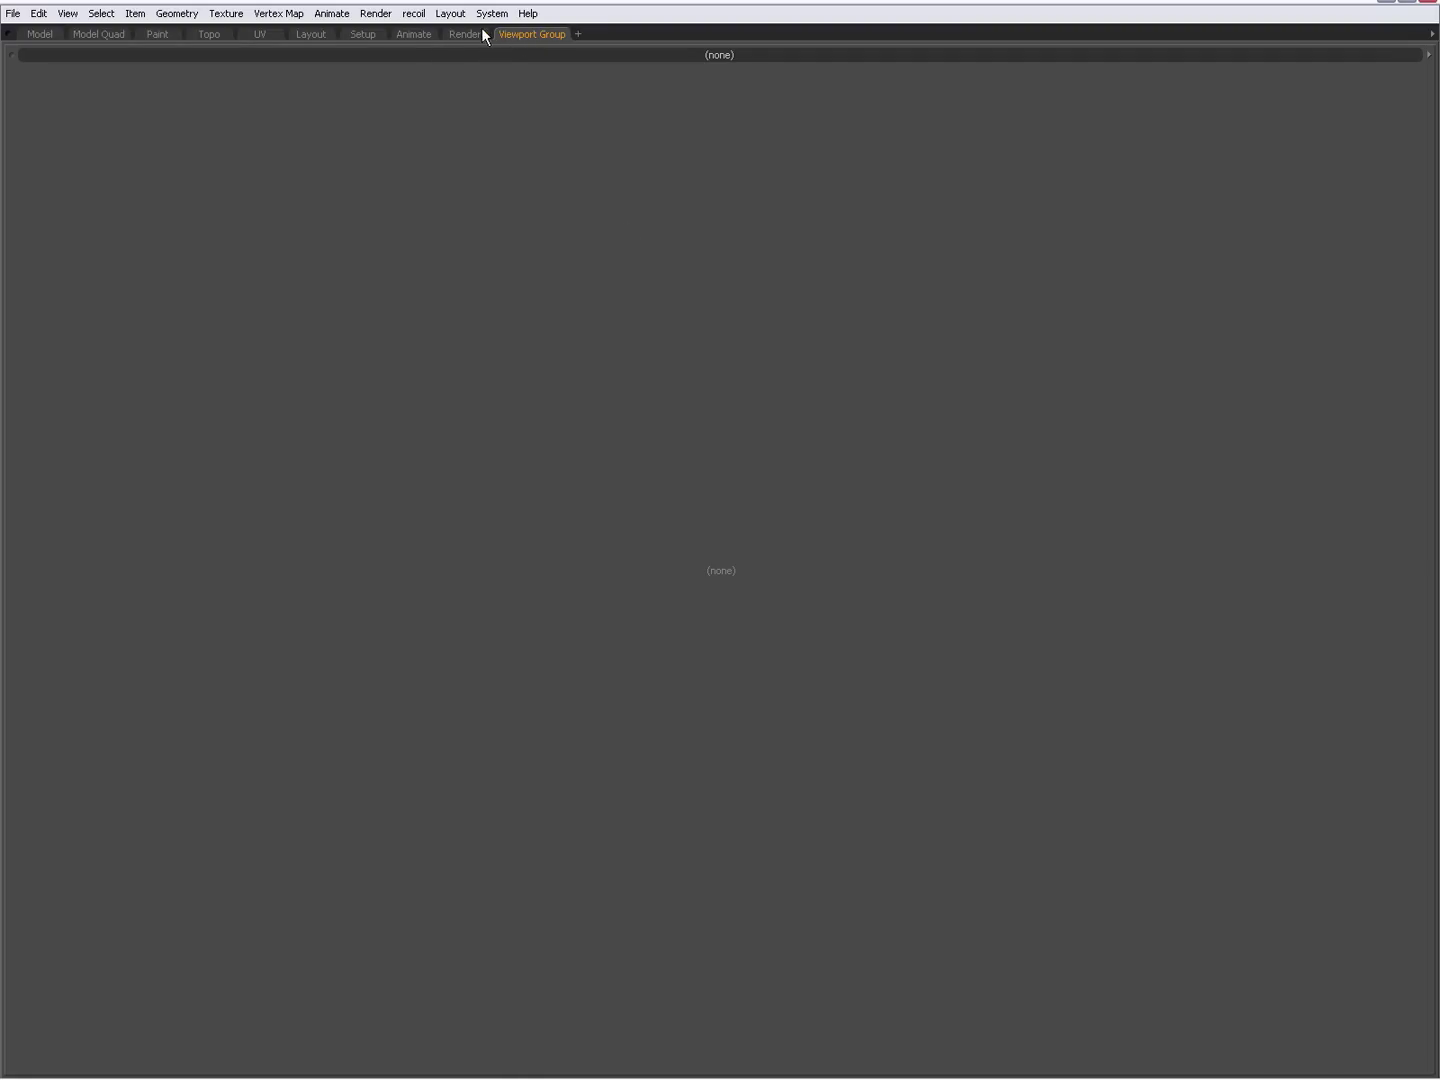
click(105, 34)
click(535, 33)
Rename the new tab to 'My_Tab' via Viewport Controls > Rename Tab.
click(528, 35)
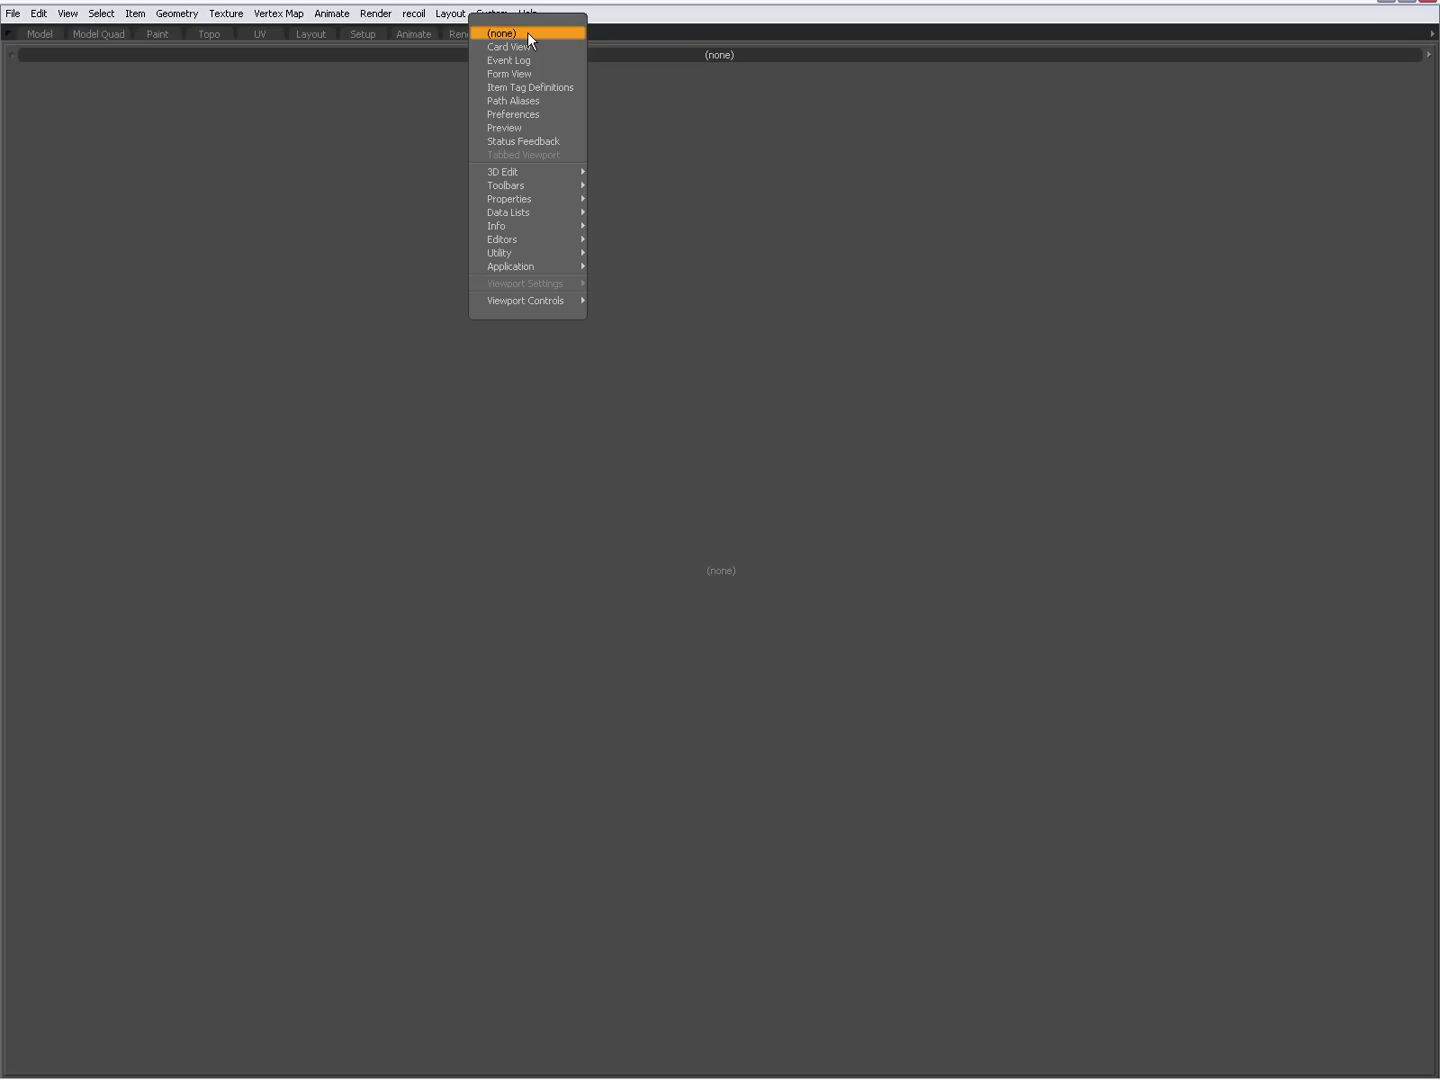
mouse_move(525, 297)
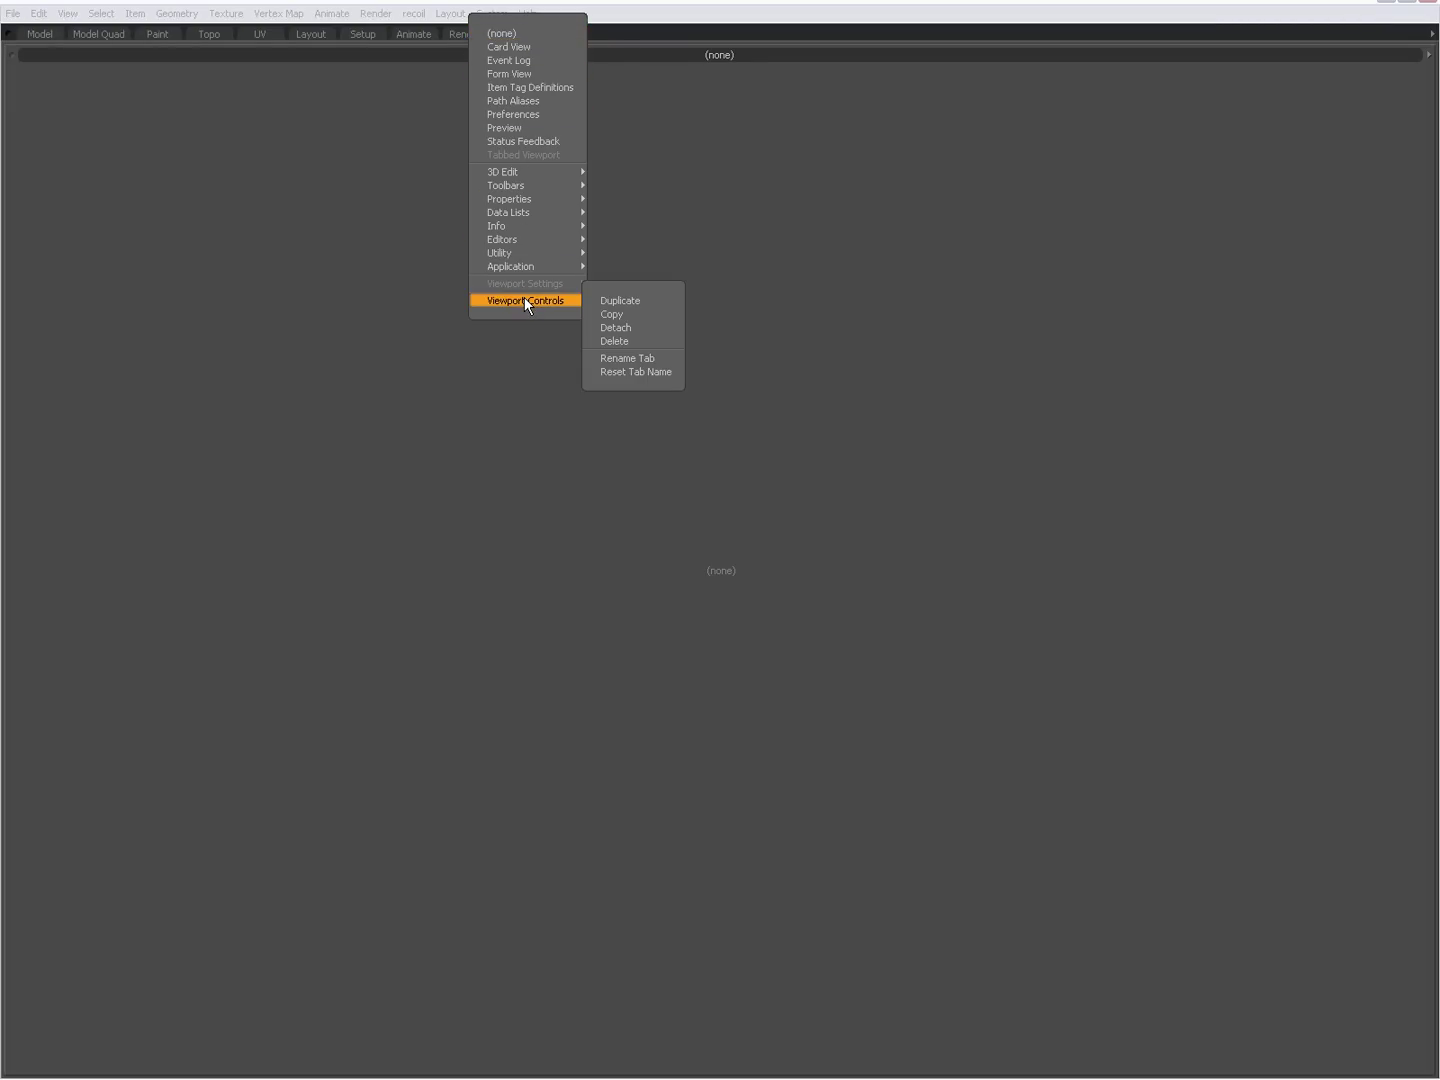
click(630, 355)
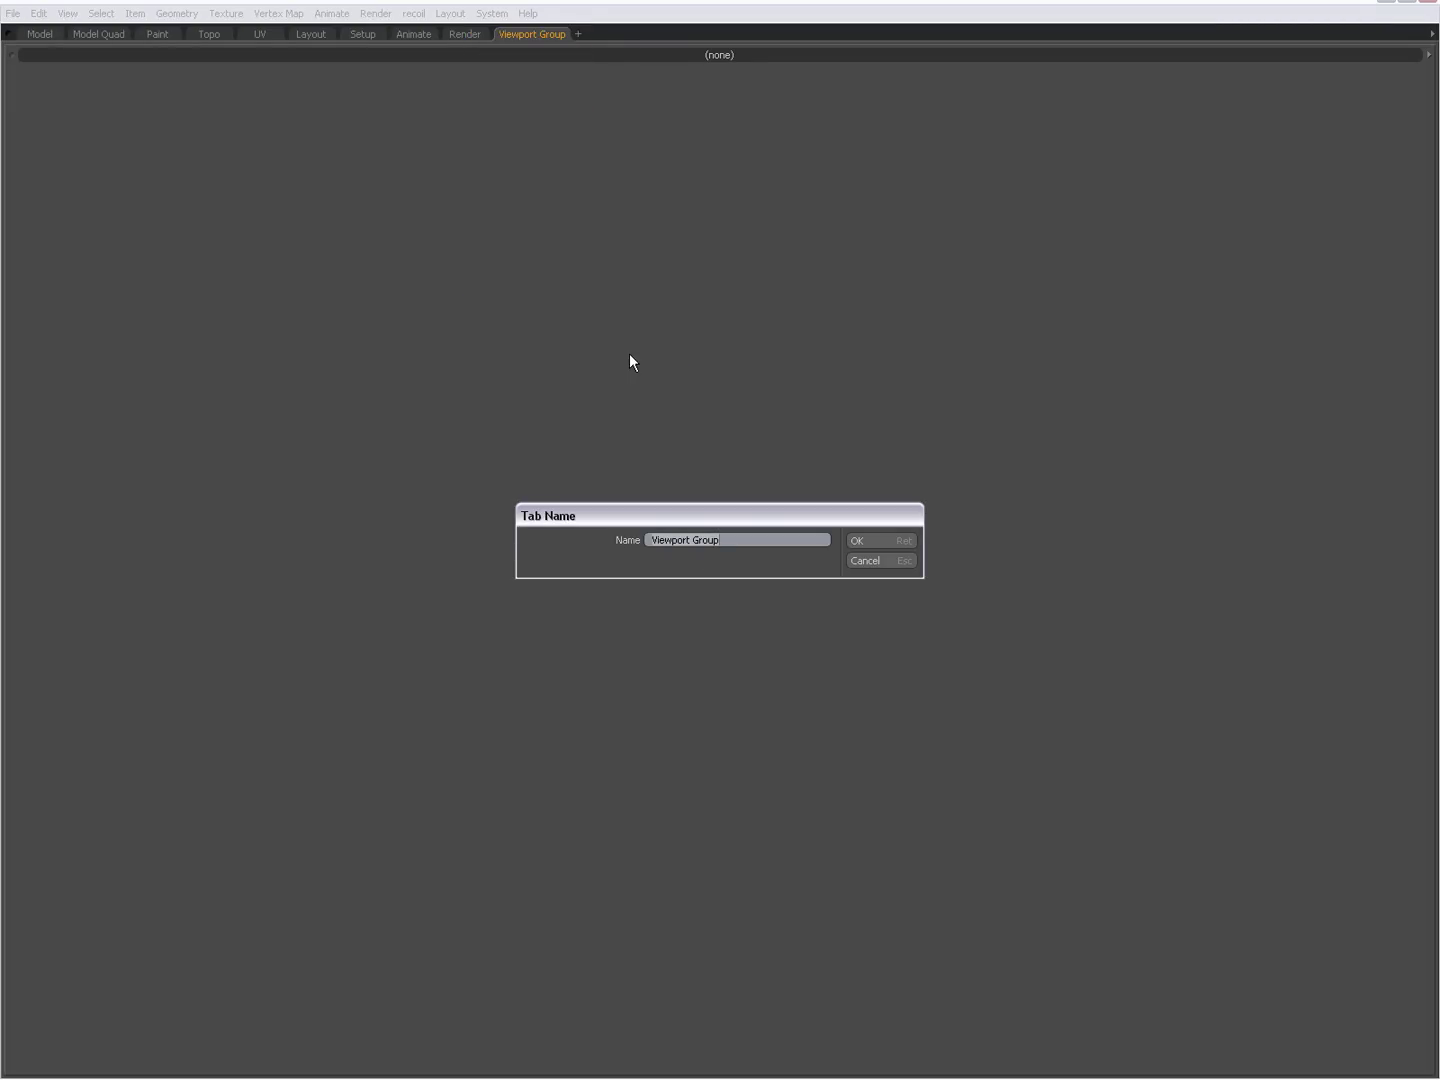
text(My_Tab)
key(Return)
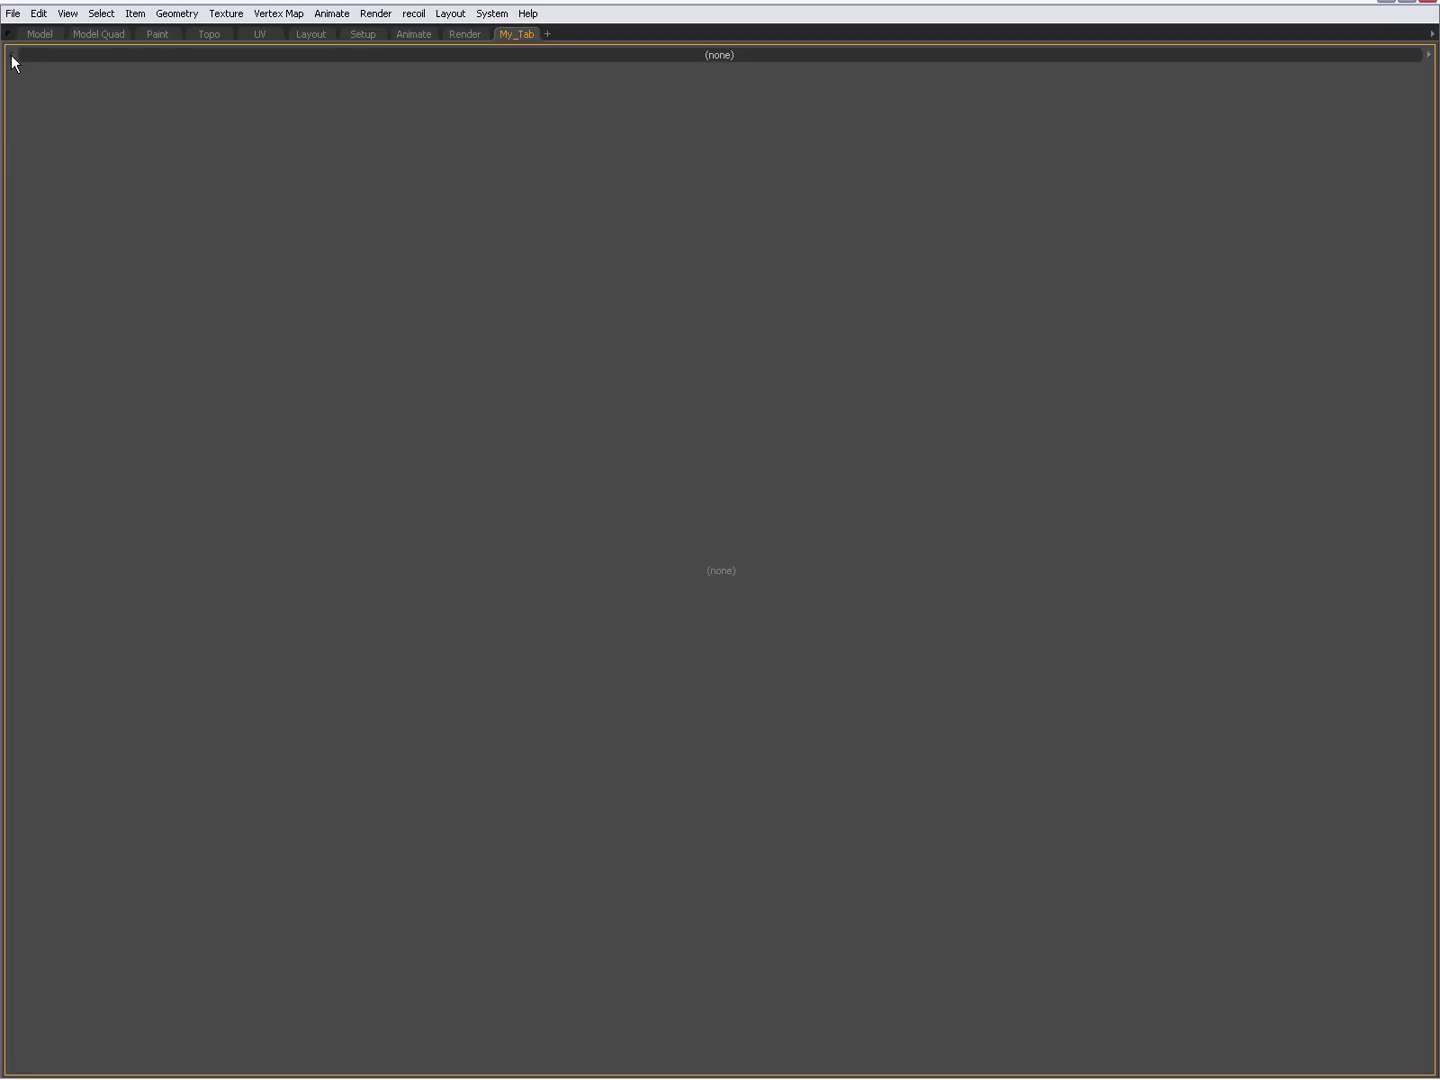
Split the viewport, narrow the left pane, and set the right pane to 3D Edit > Model Quad.
click(147, 77)
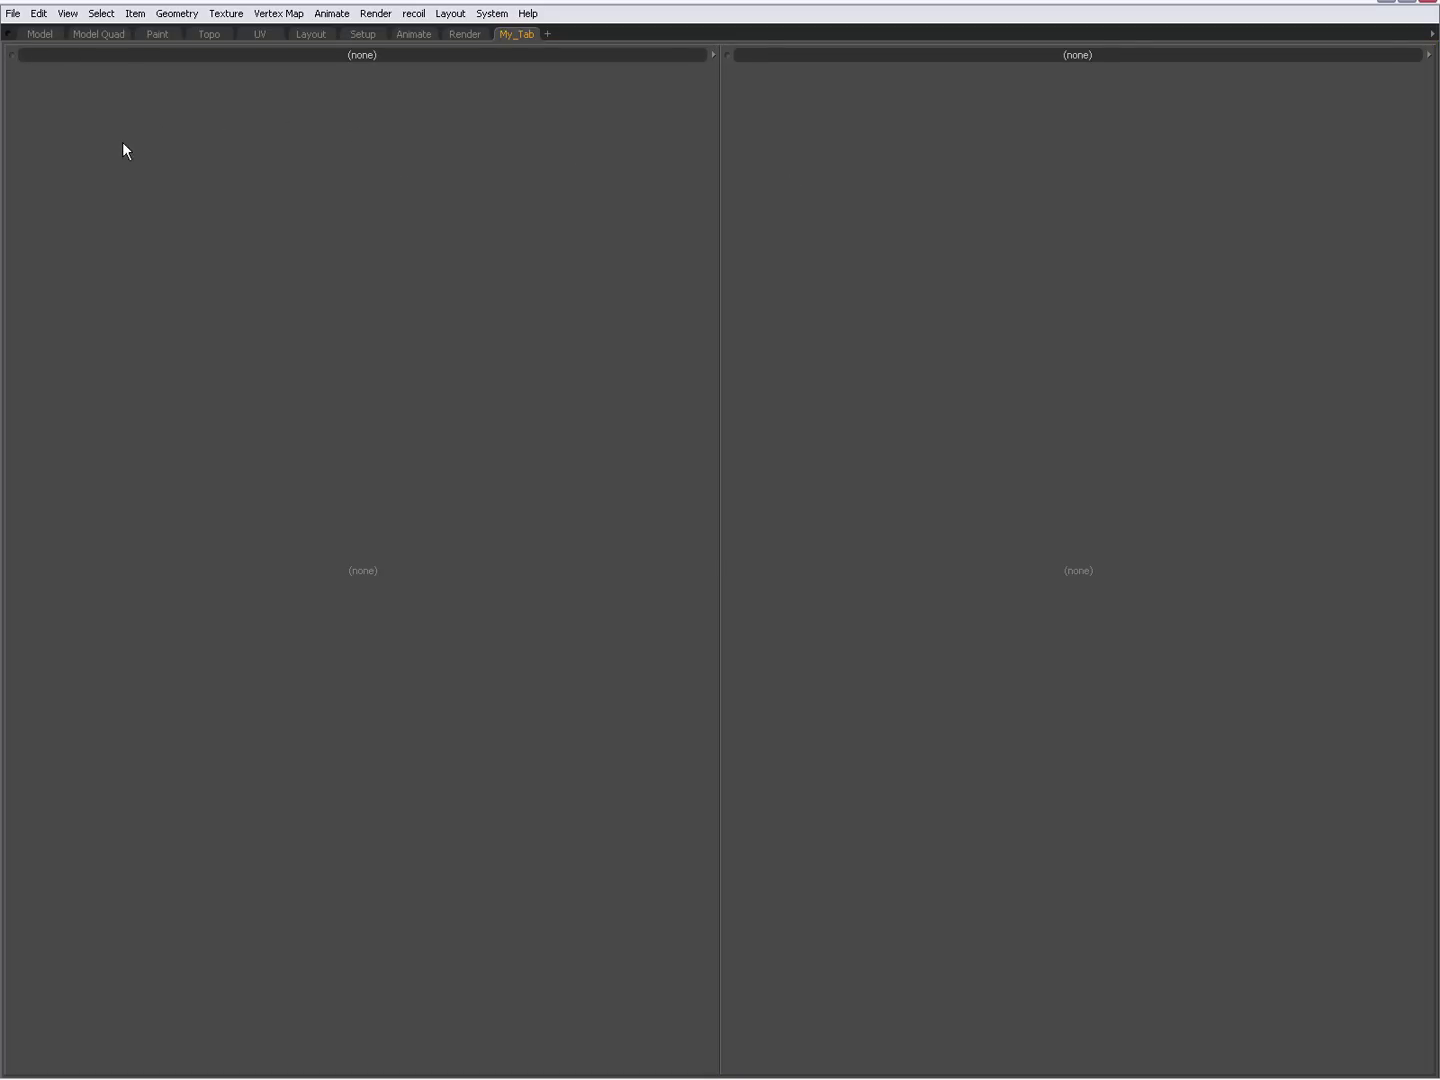
drag(719, 248, 219, 231)
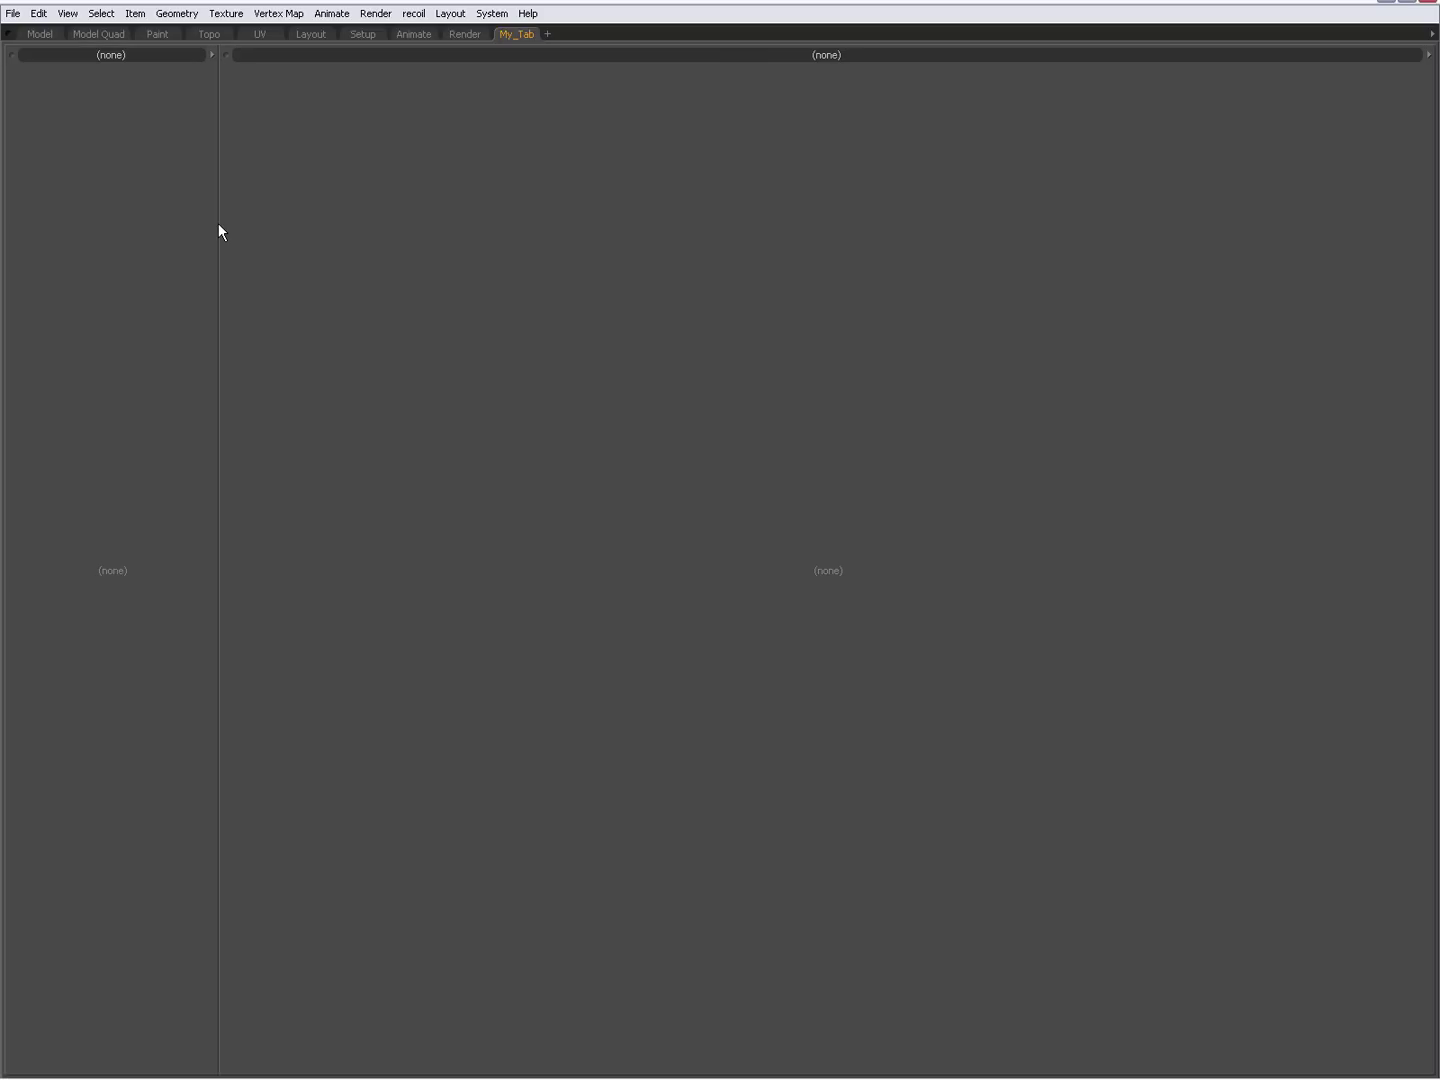
click(1429, 58)
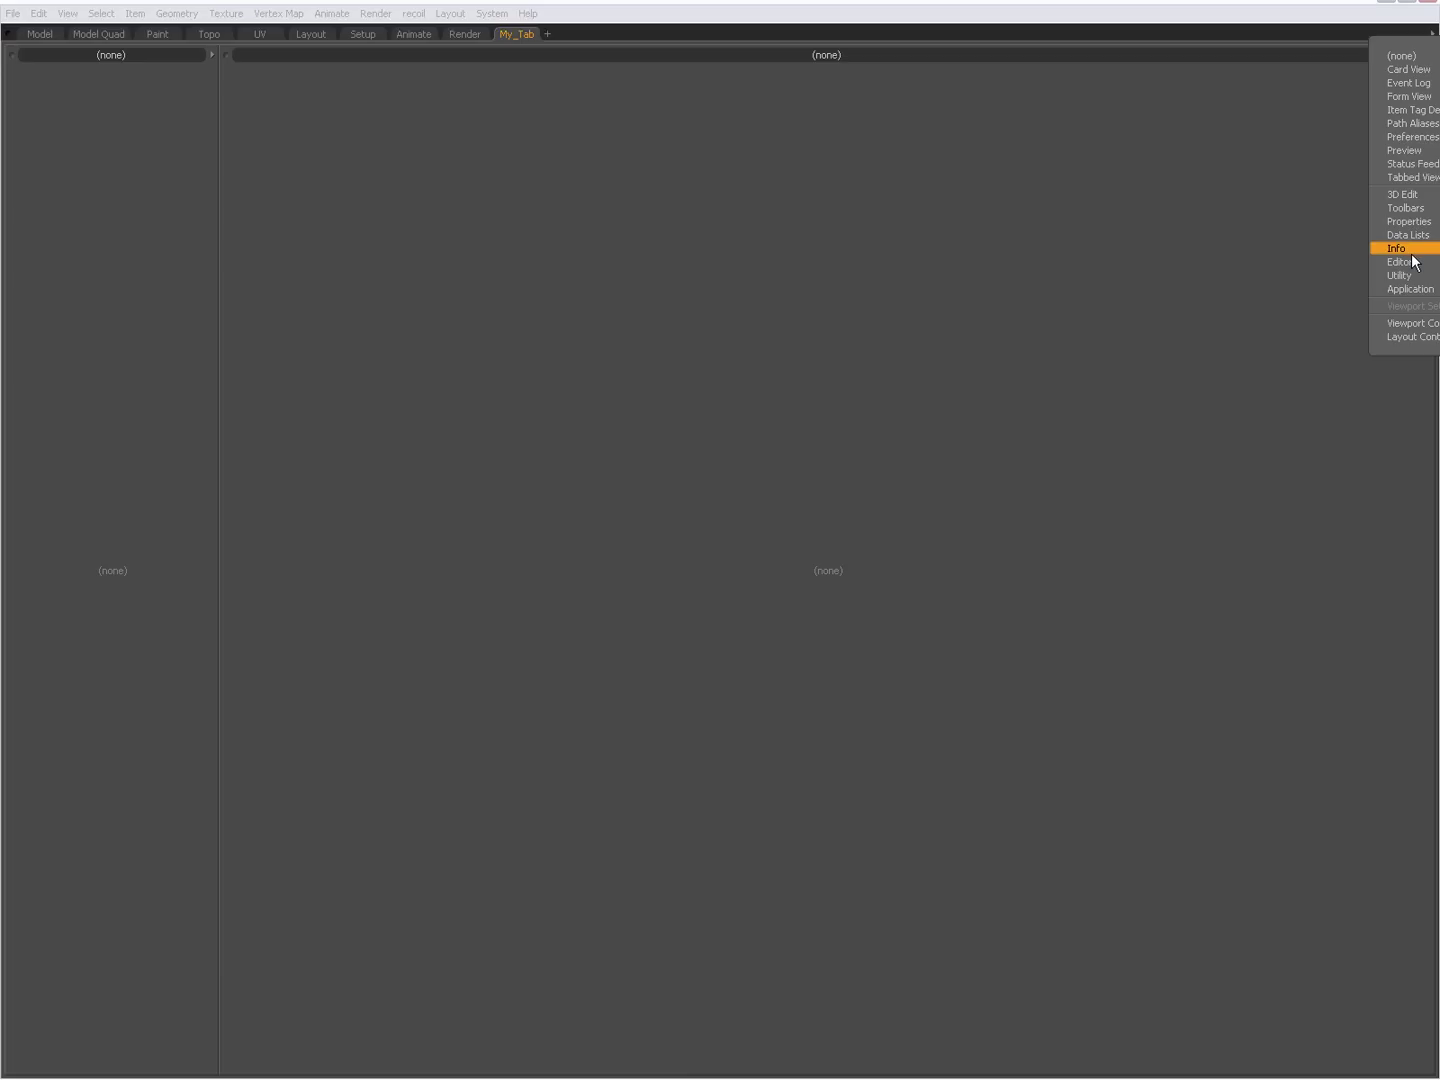
mouse_move(1414, 198)
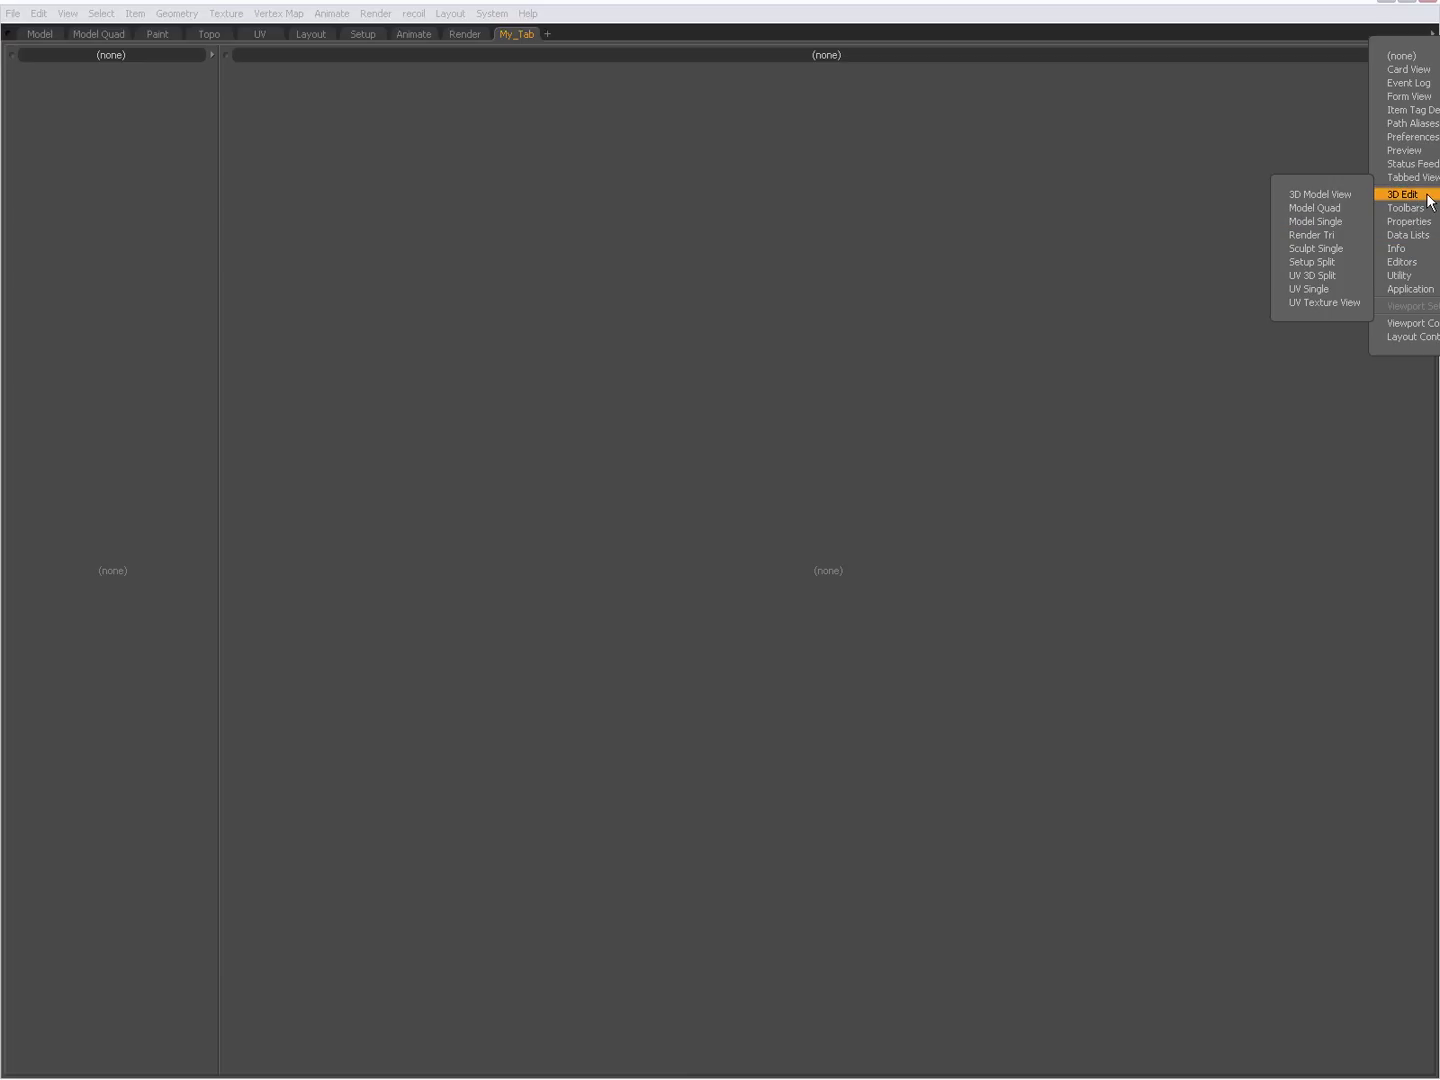
click(1334, 206)
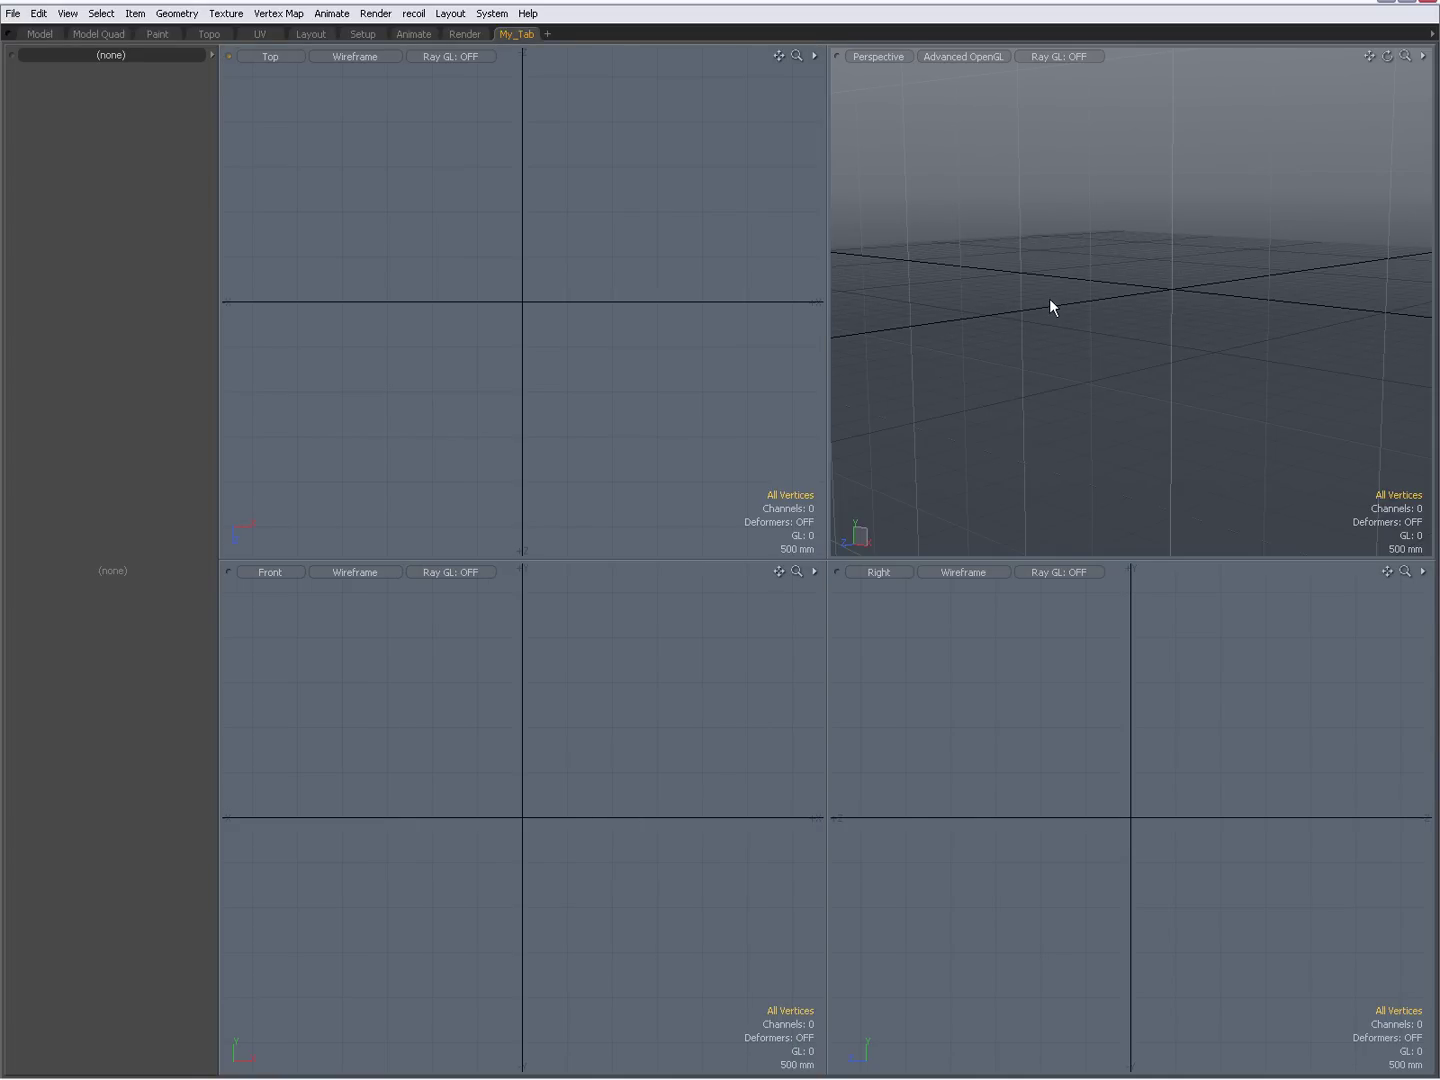
Toggle the Perspective view maximized and orbit it to tilt the grid.
key(ctrl+space)
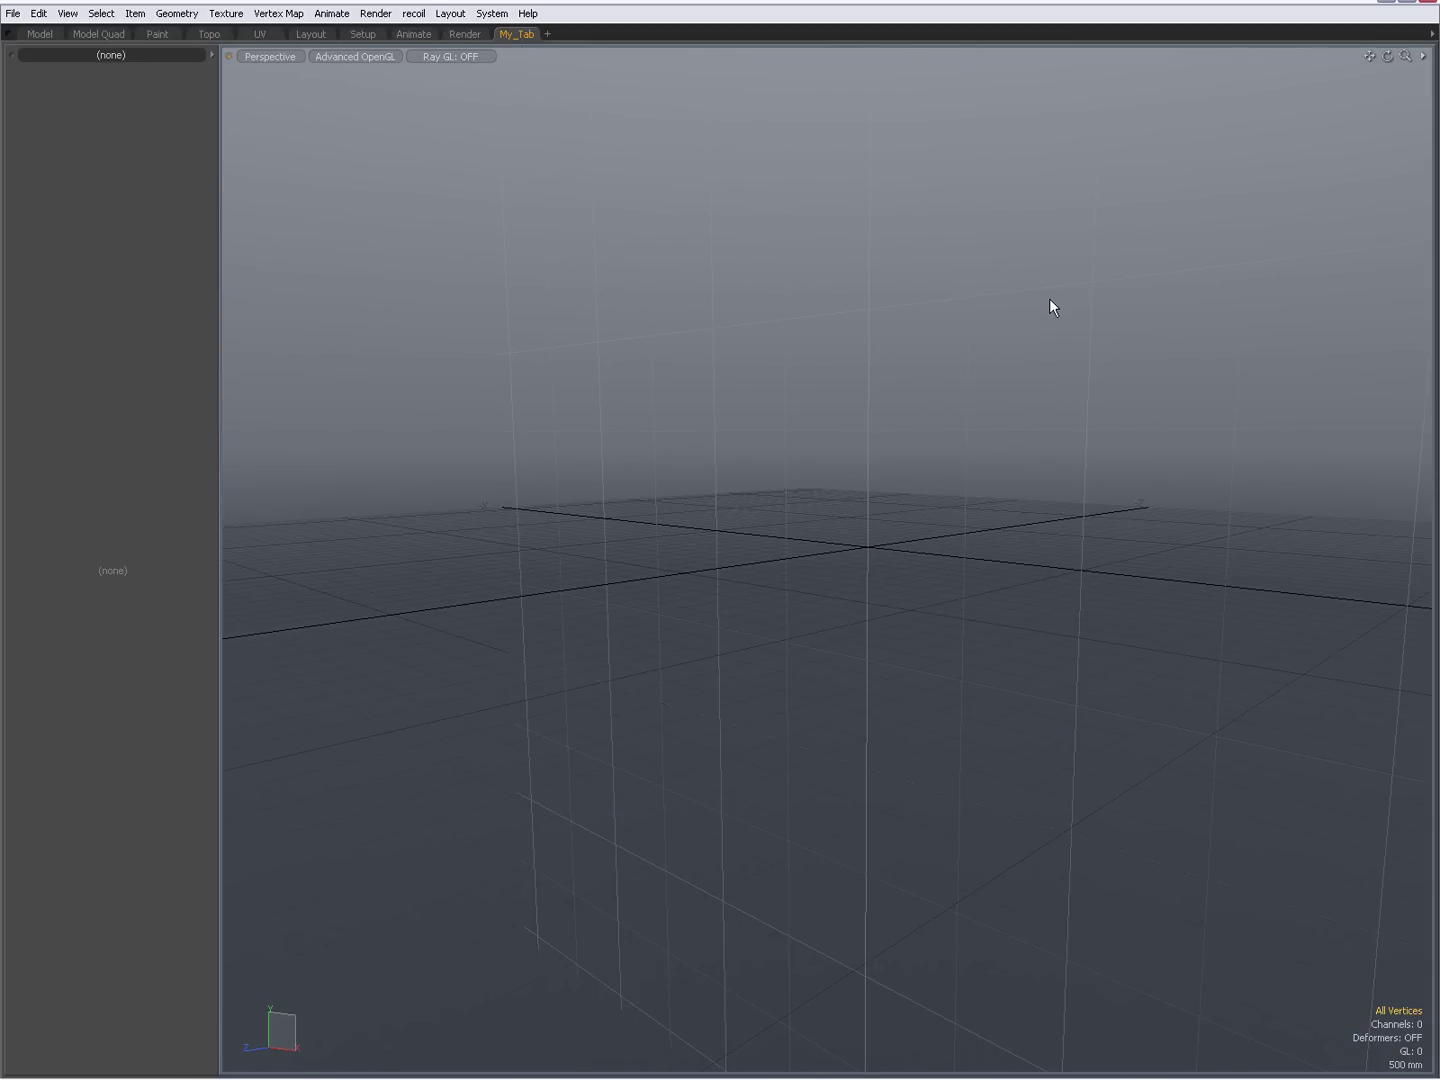
alt+drag(761, 577, 808, 681)
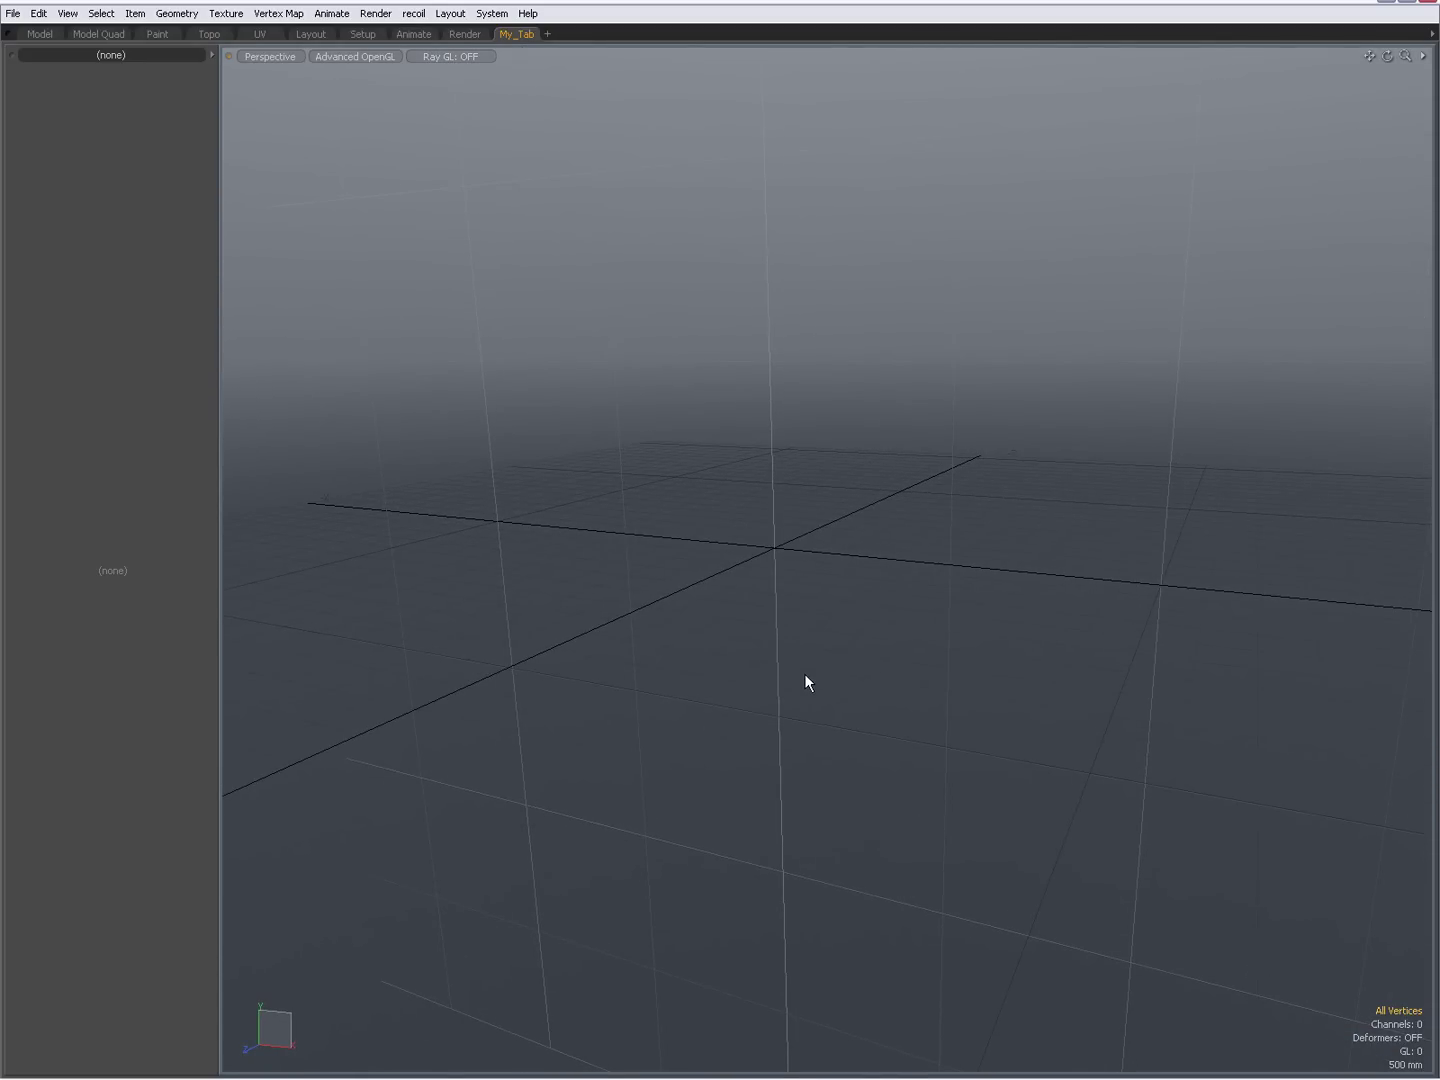
key(ctrl+space)
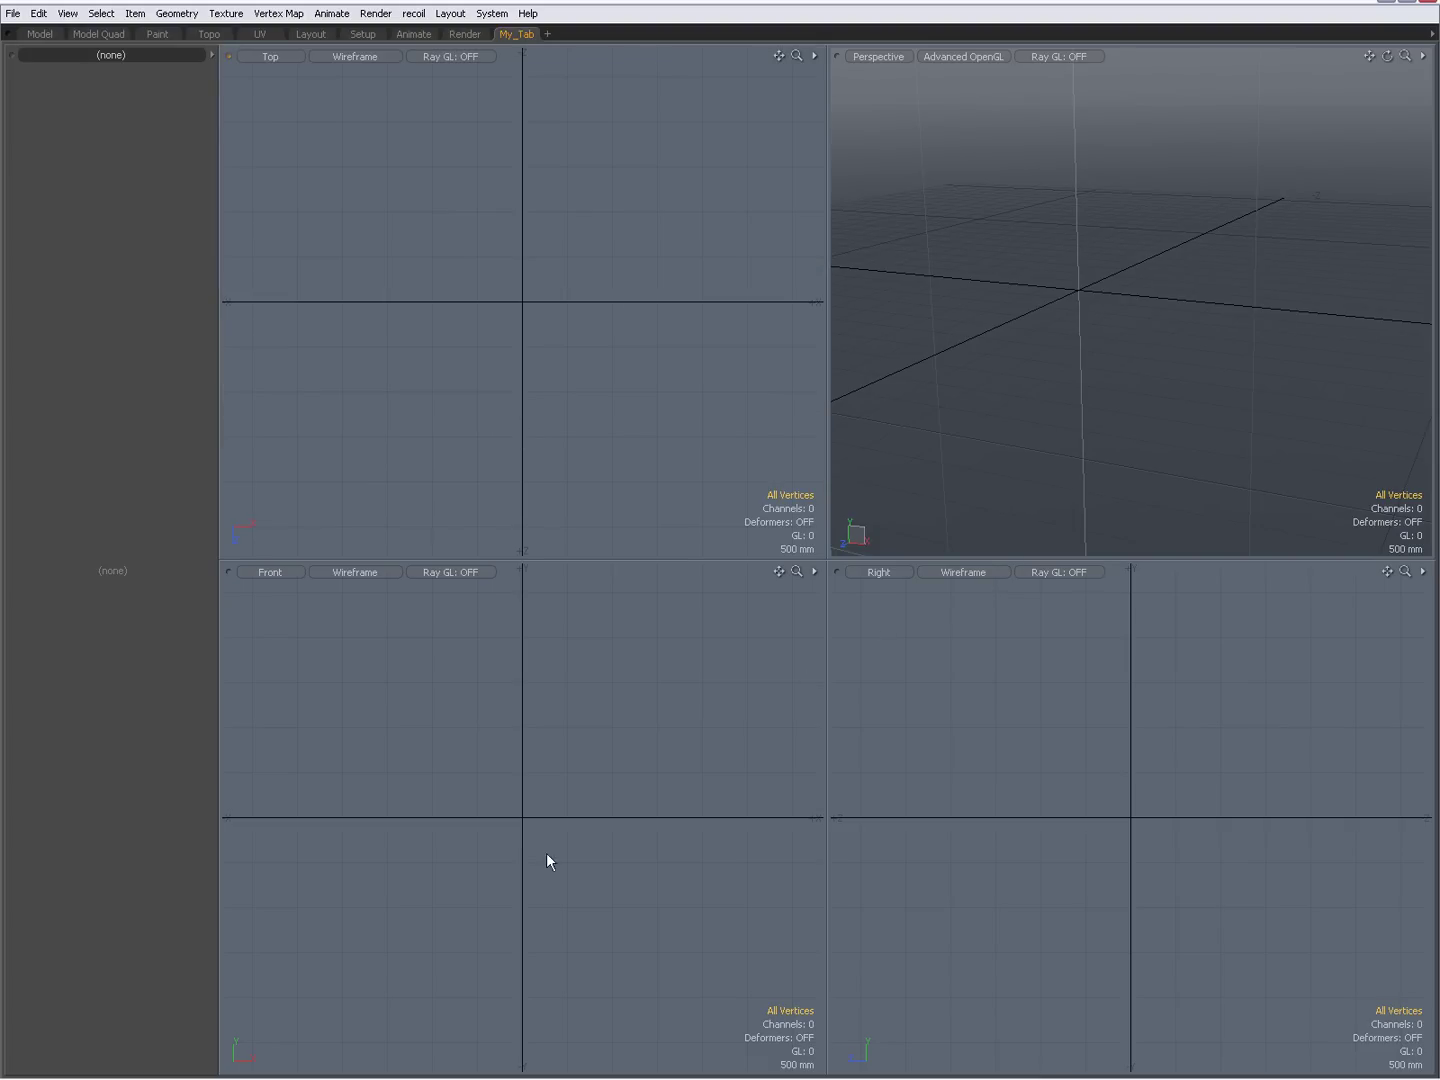
alt+drag(987, 418, 1012, 383)
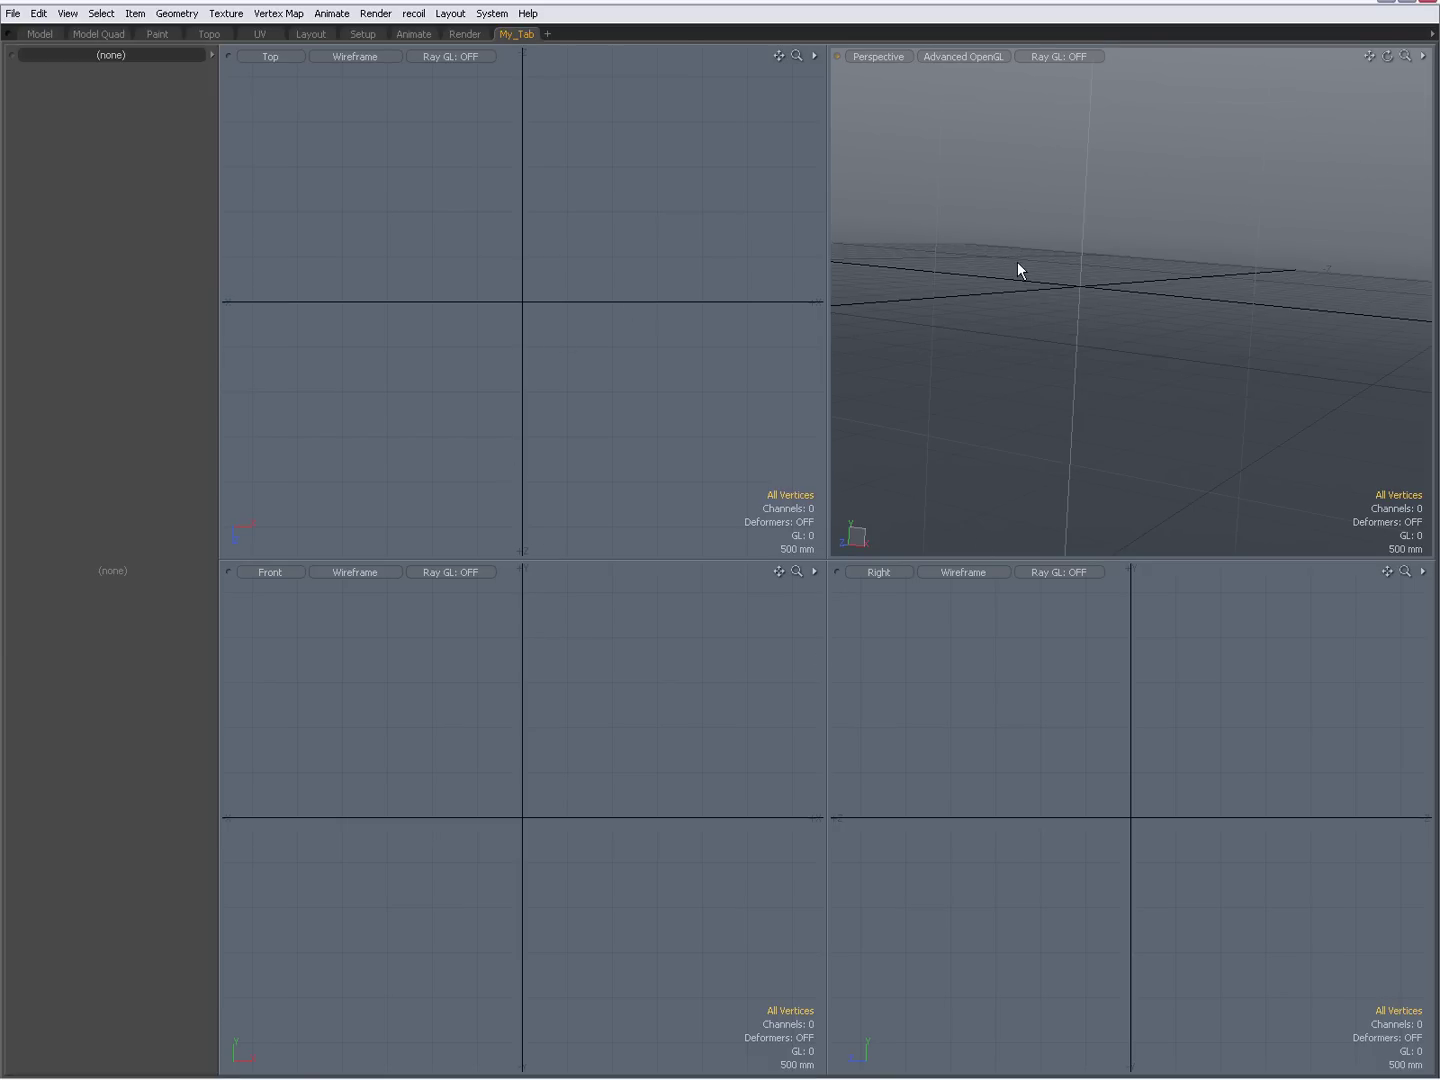
key(ctrl+space)
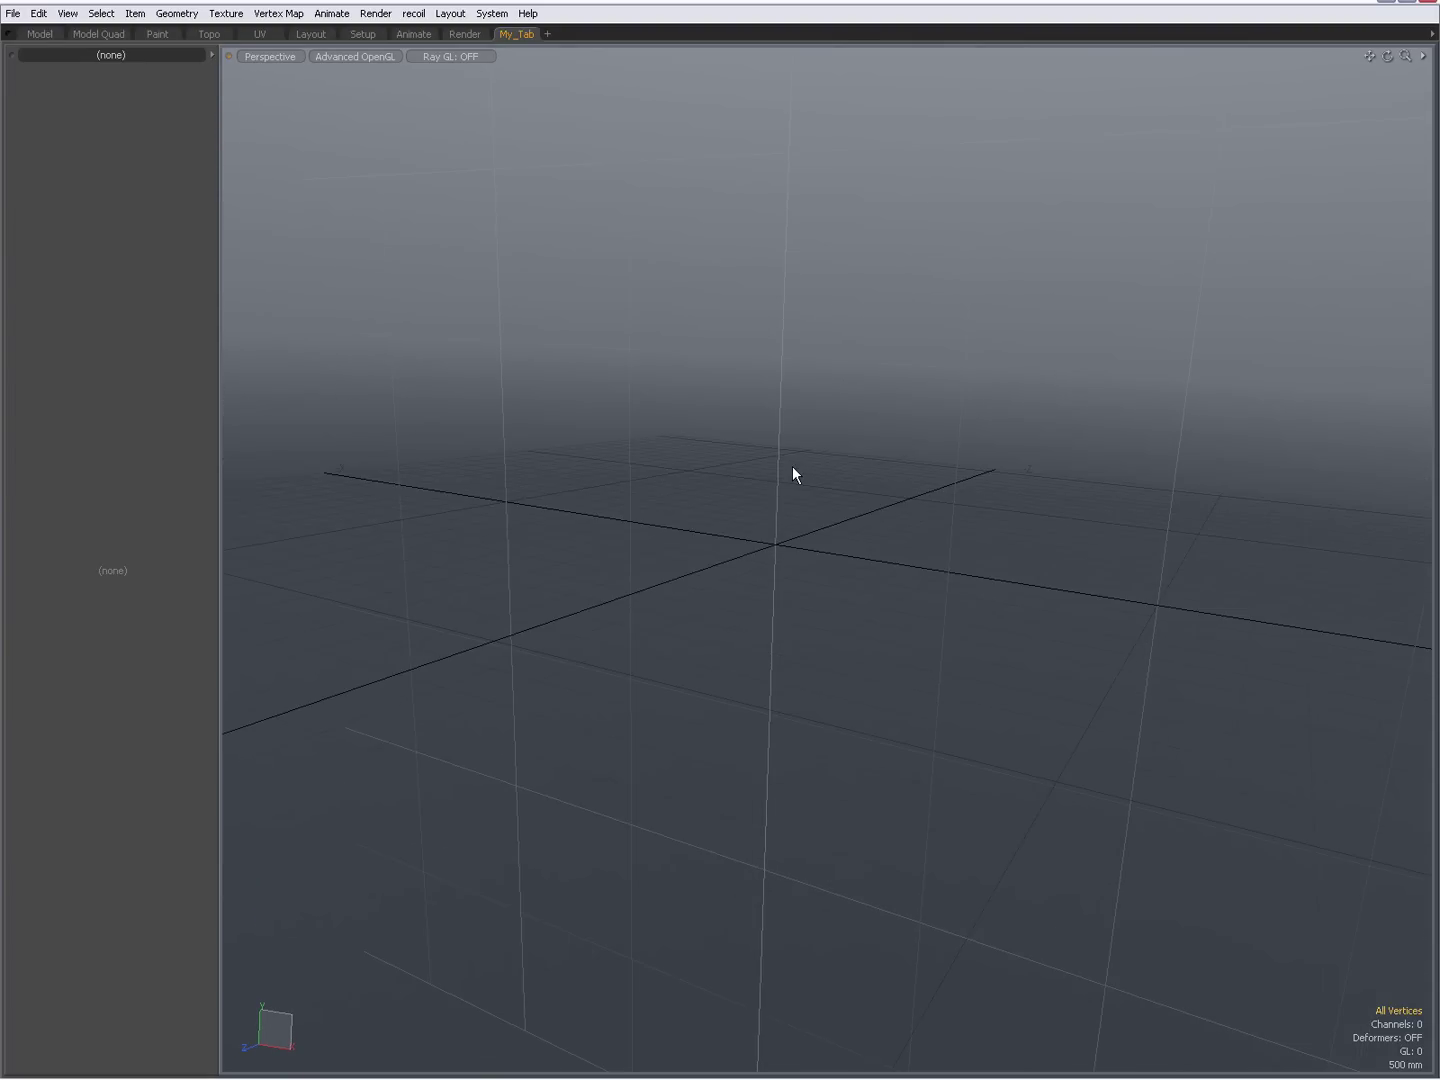
key(ctrl+space)
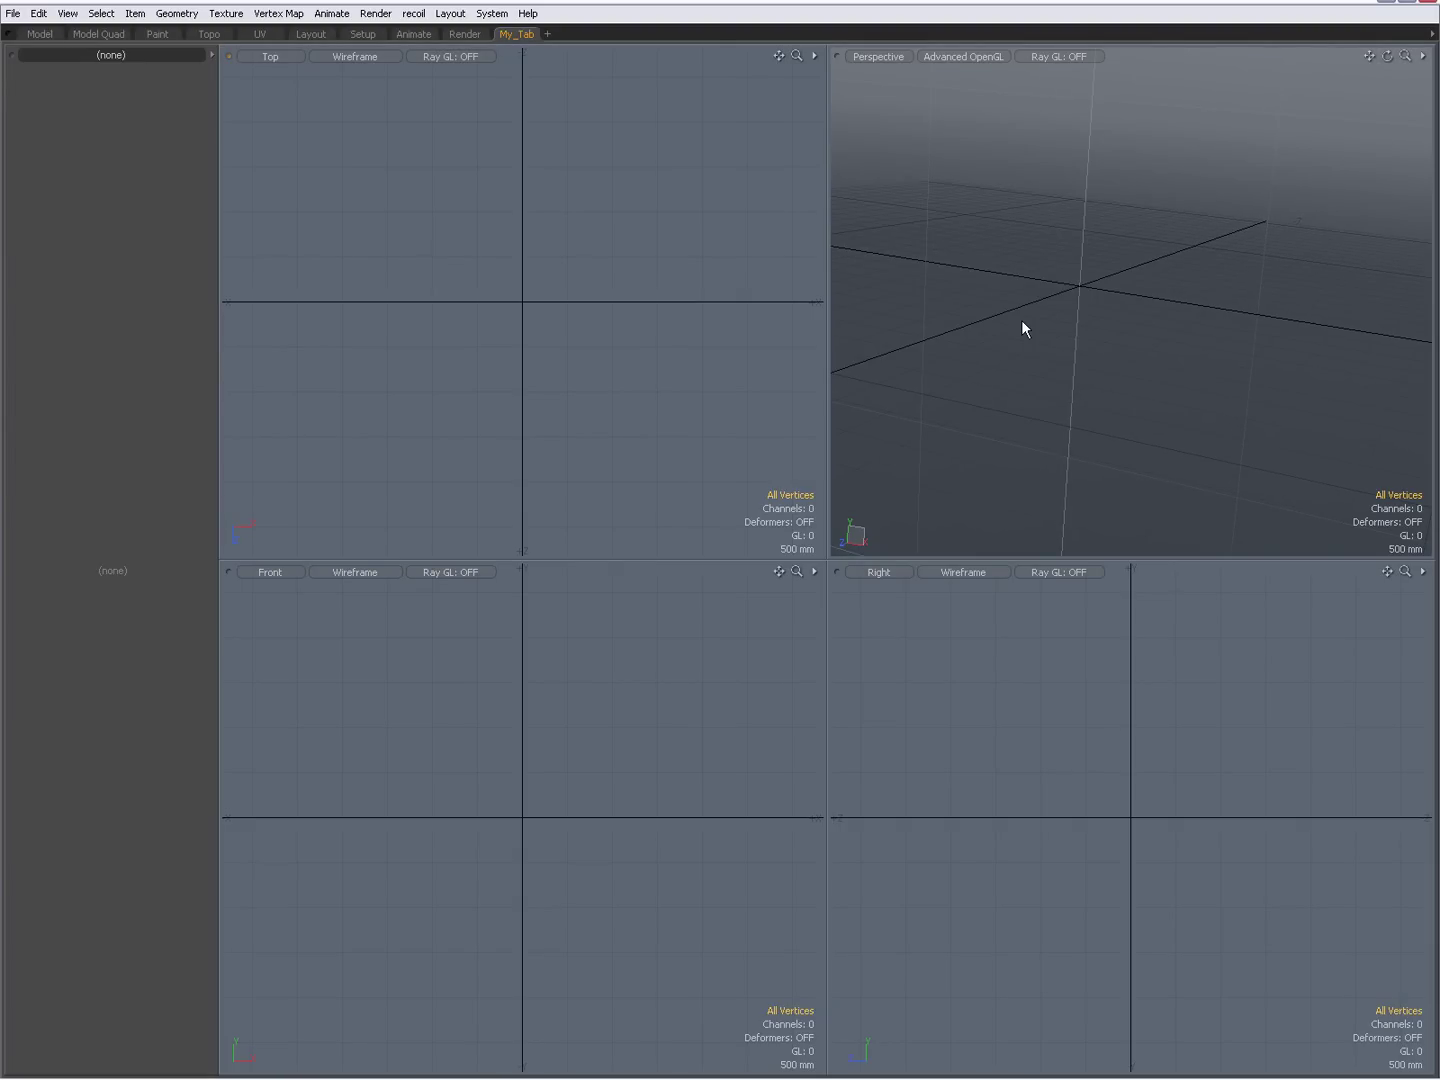
key(ctrl+space)
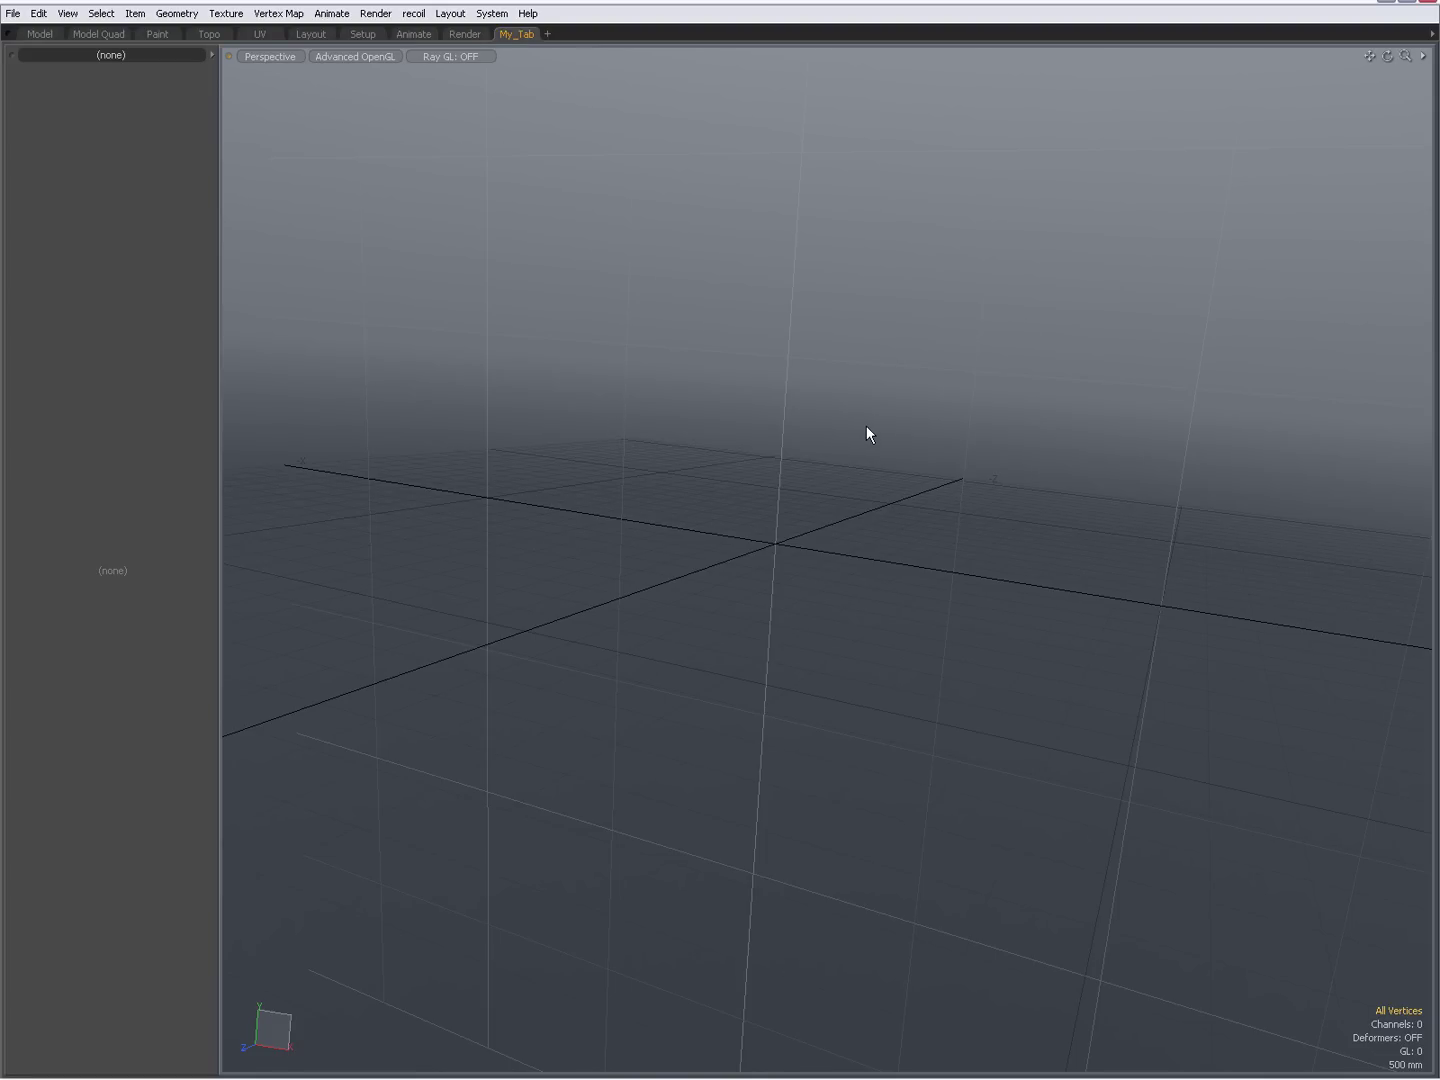
Turn the maximized view to Top, Bottom, then Perspective, and restore the four-view layout.
key(ctrl+space)
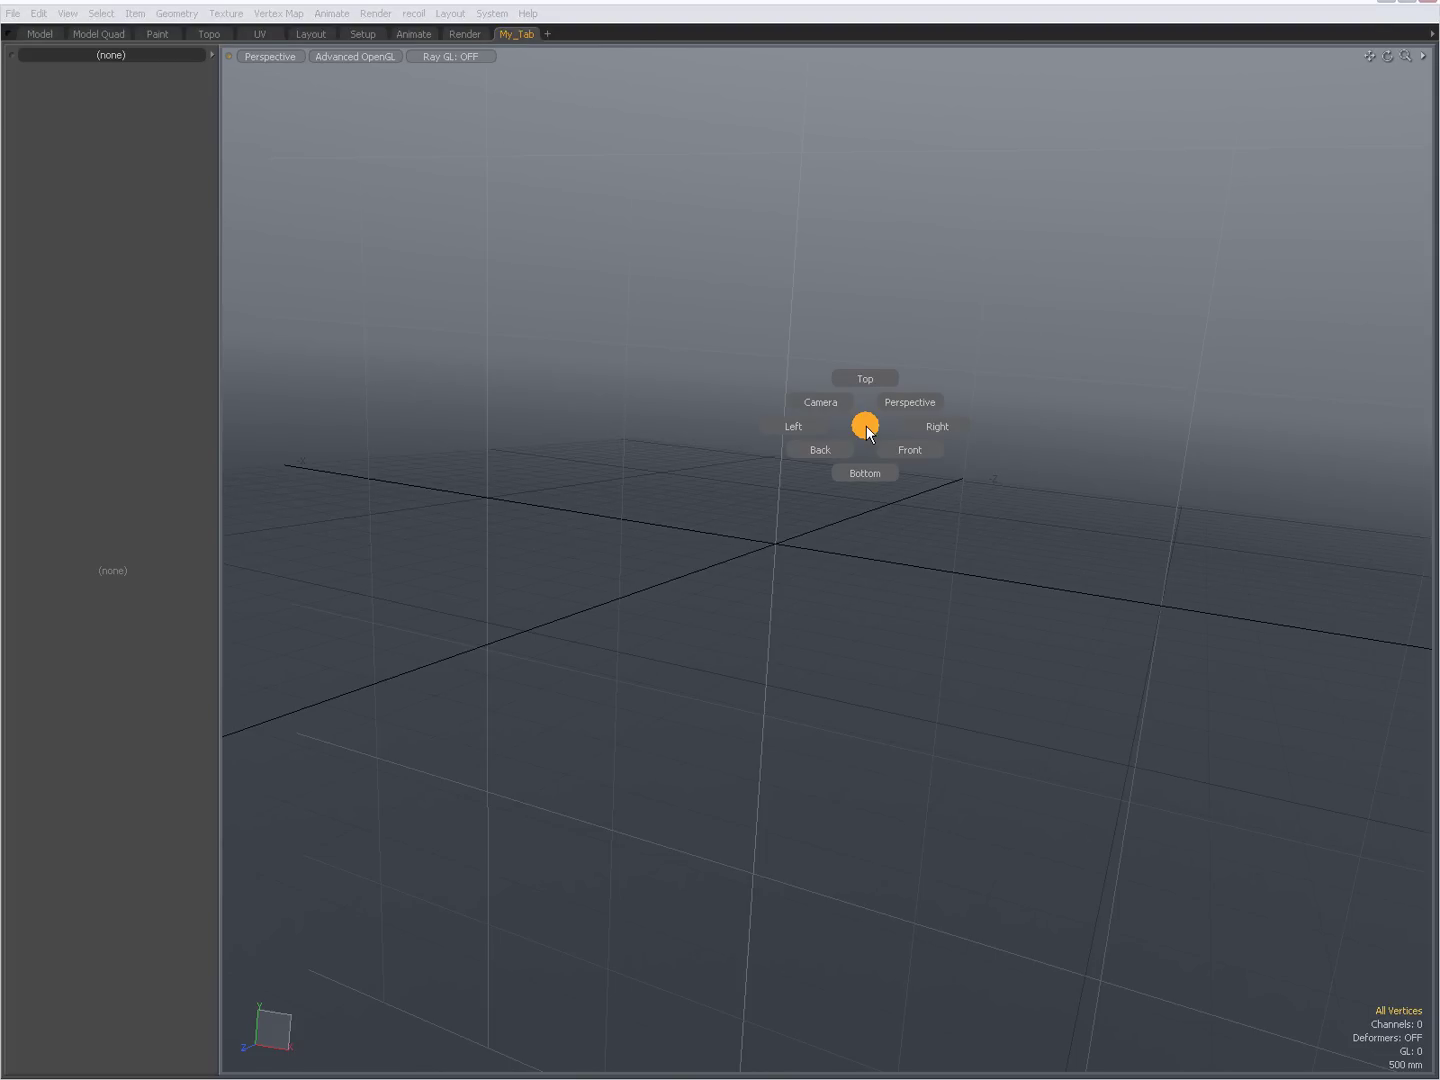
click(868, 391)
key(ctrl+space)
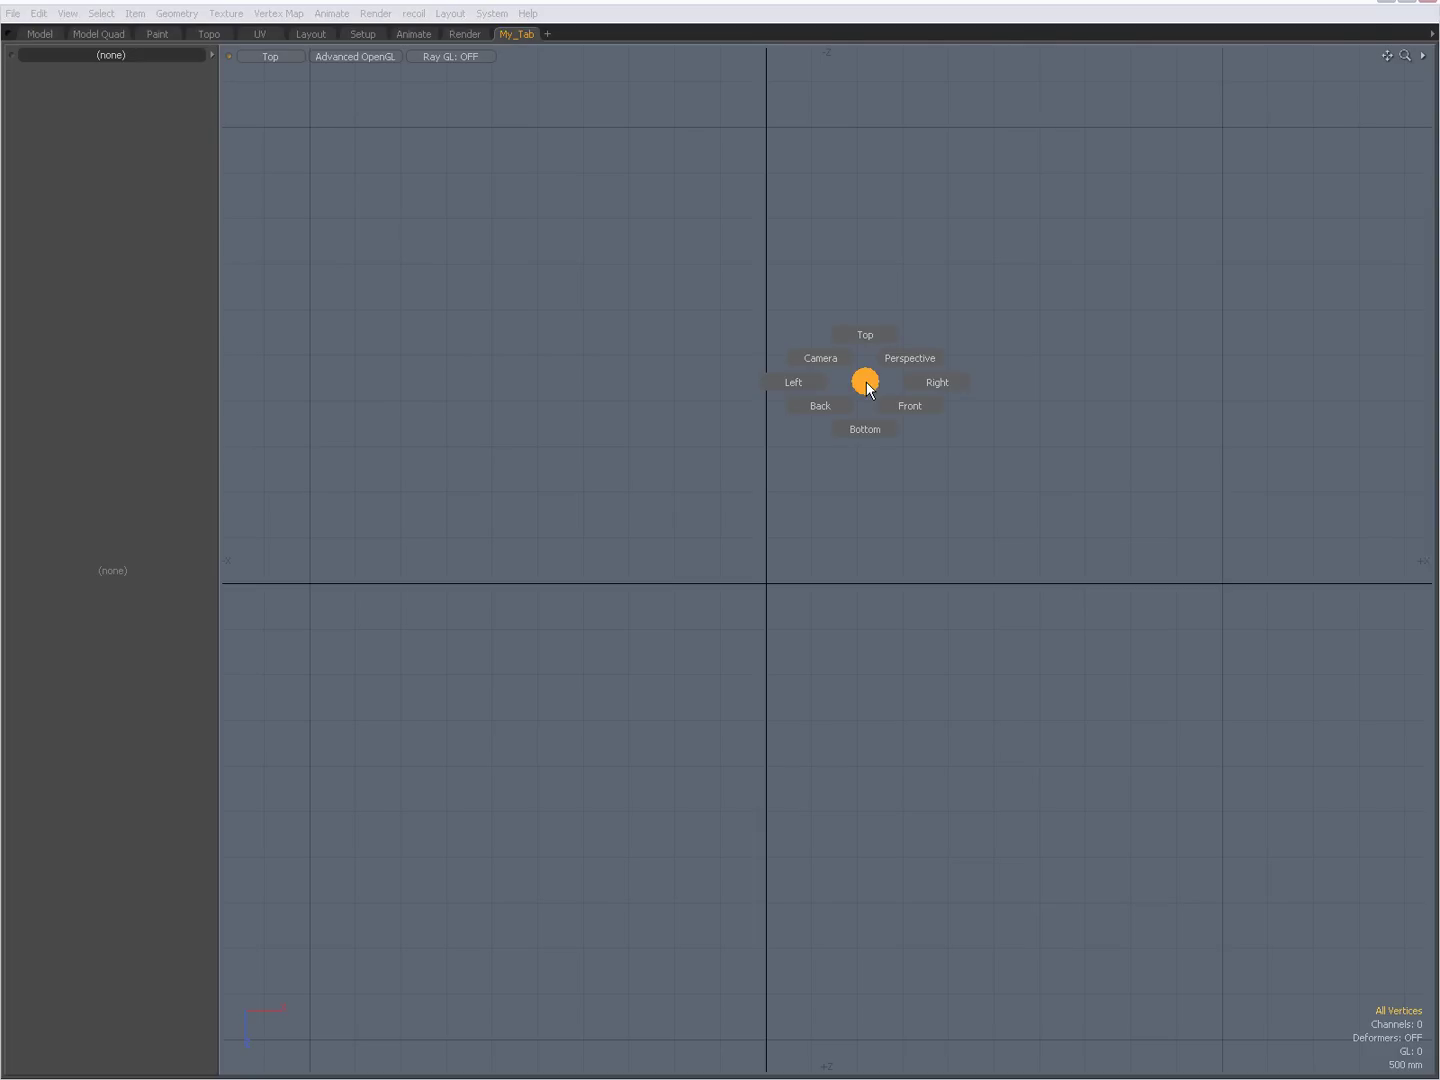
click(868, 430)
key(ctrl+space)
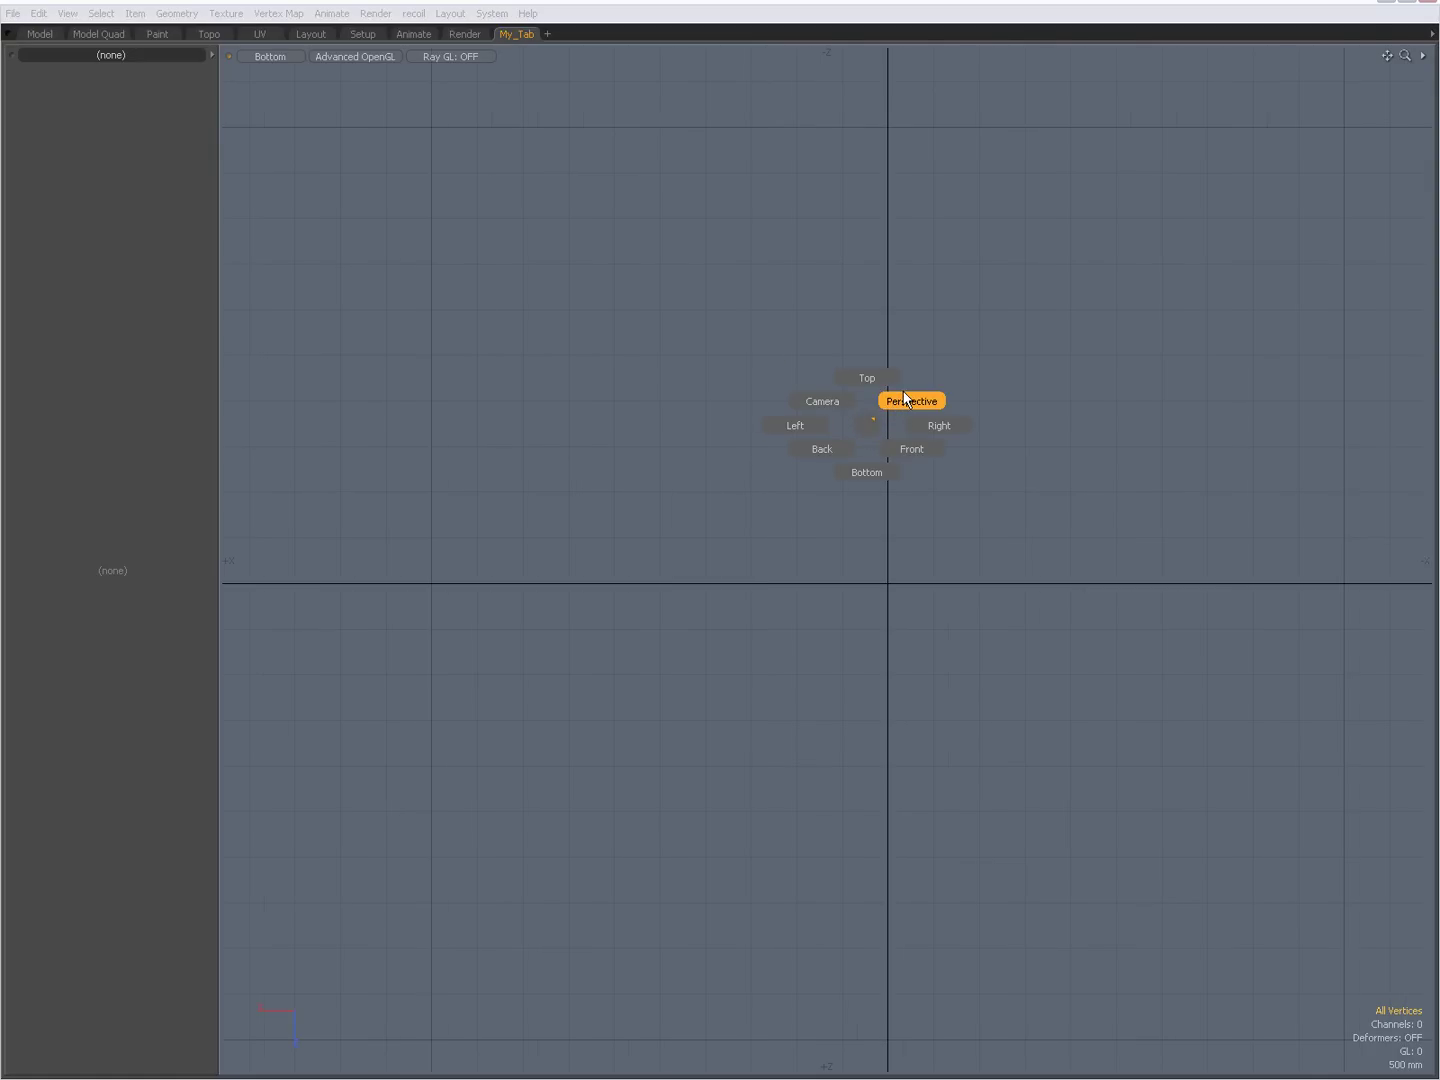
click(905, 399)
key(ctrl+space)
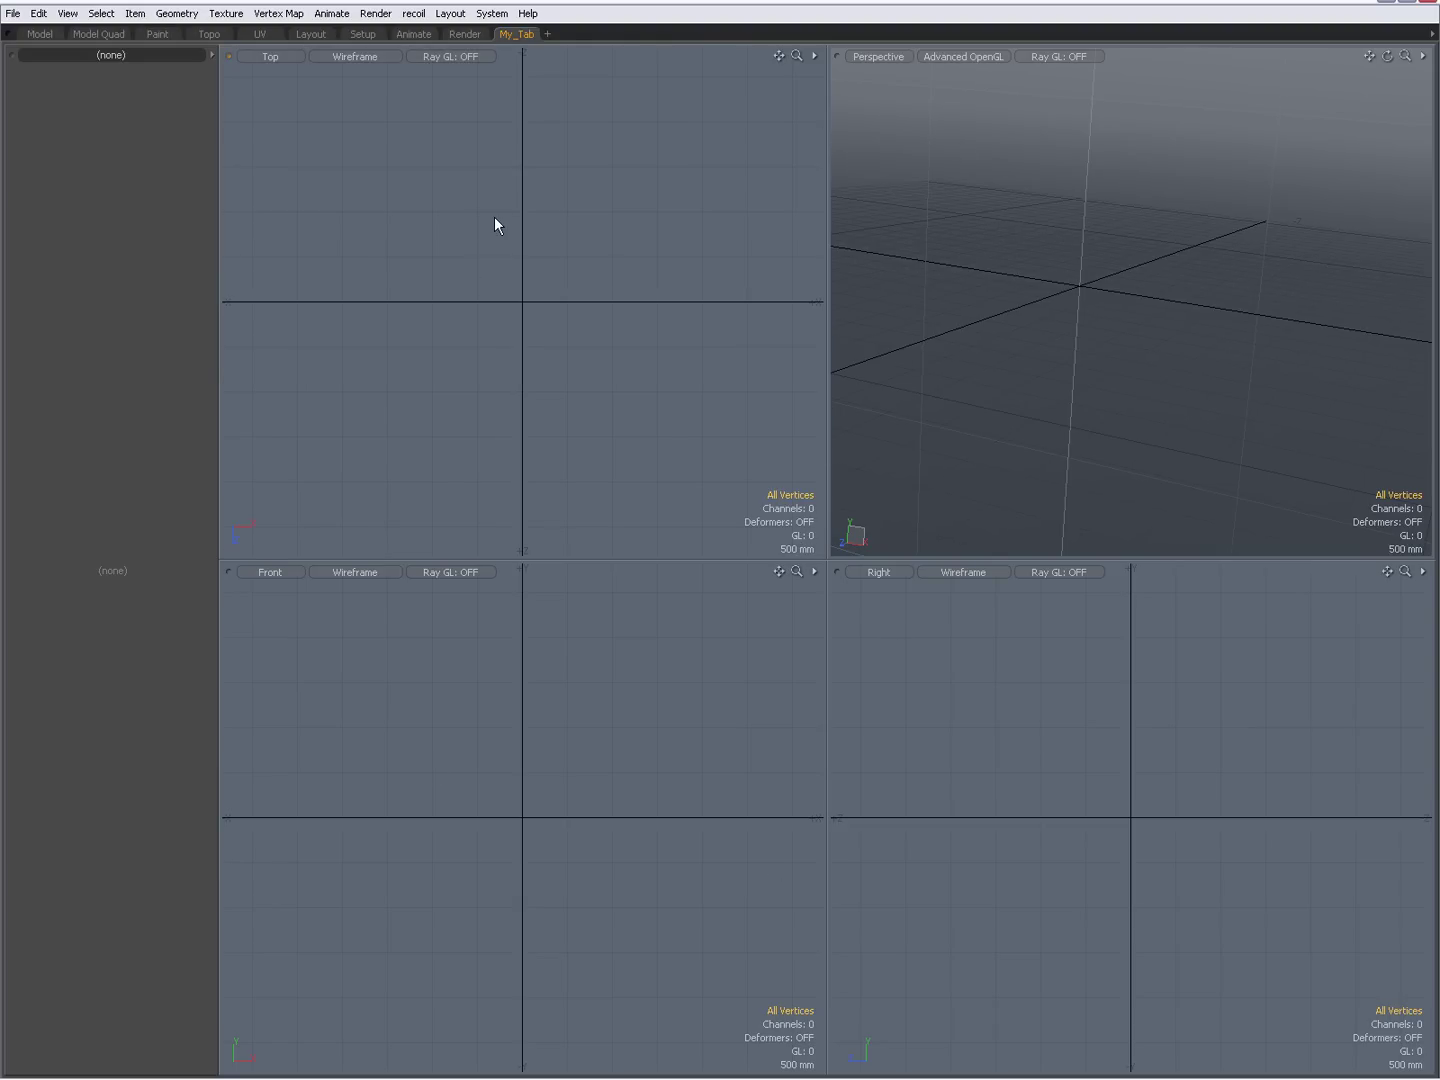
Go to the Model Quad layout and view the Shading, Groups and Images lists before returning to Items.
click(99, 34)
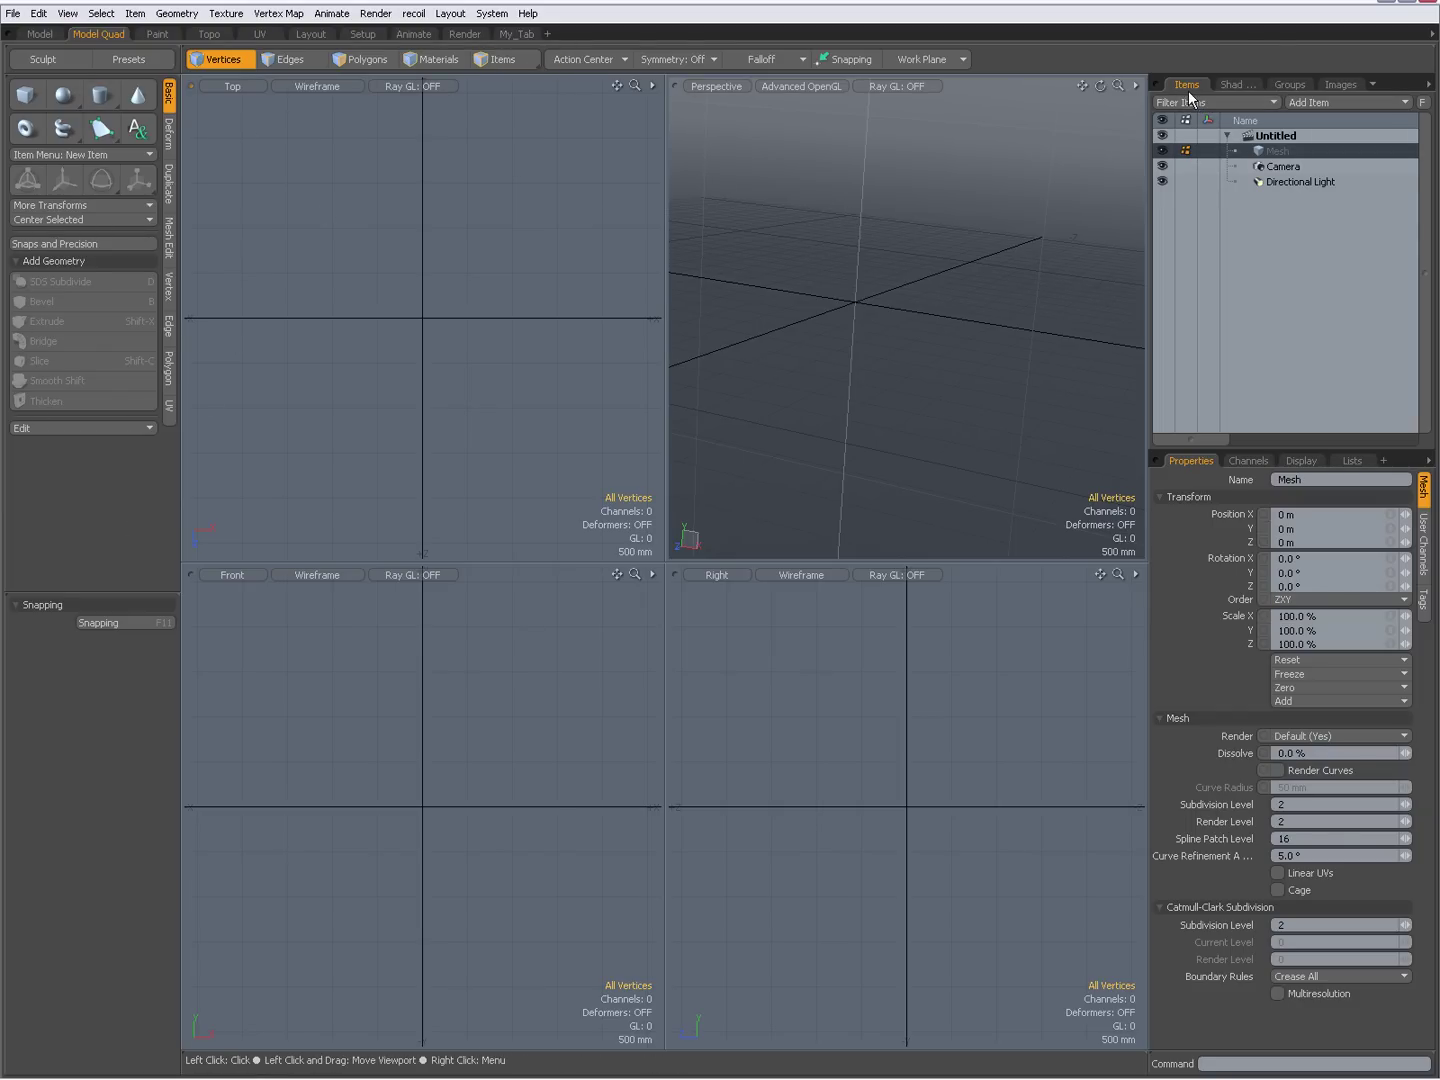
click(1229, 86)
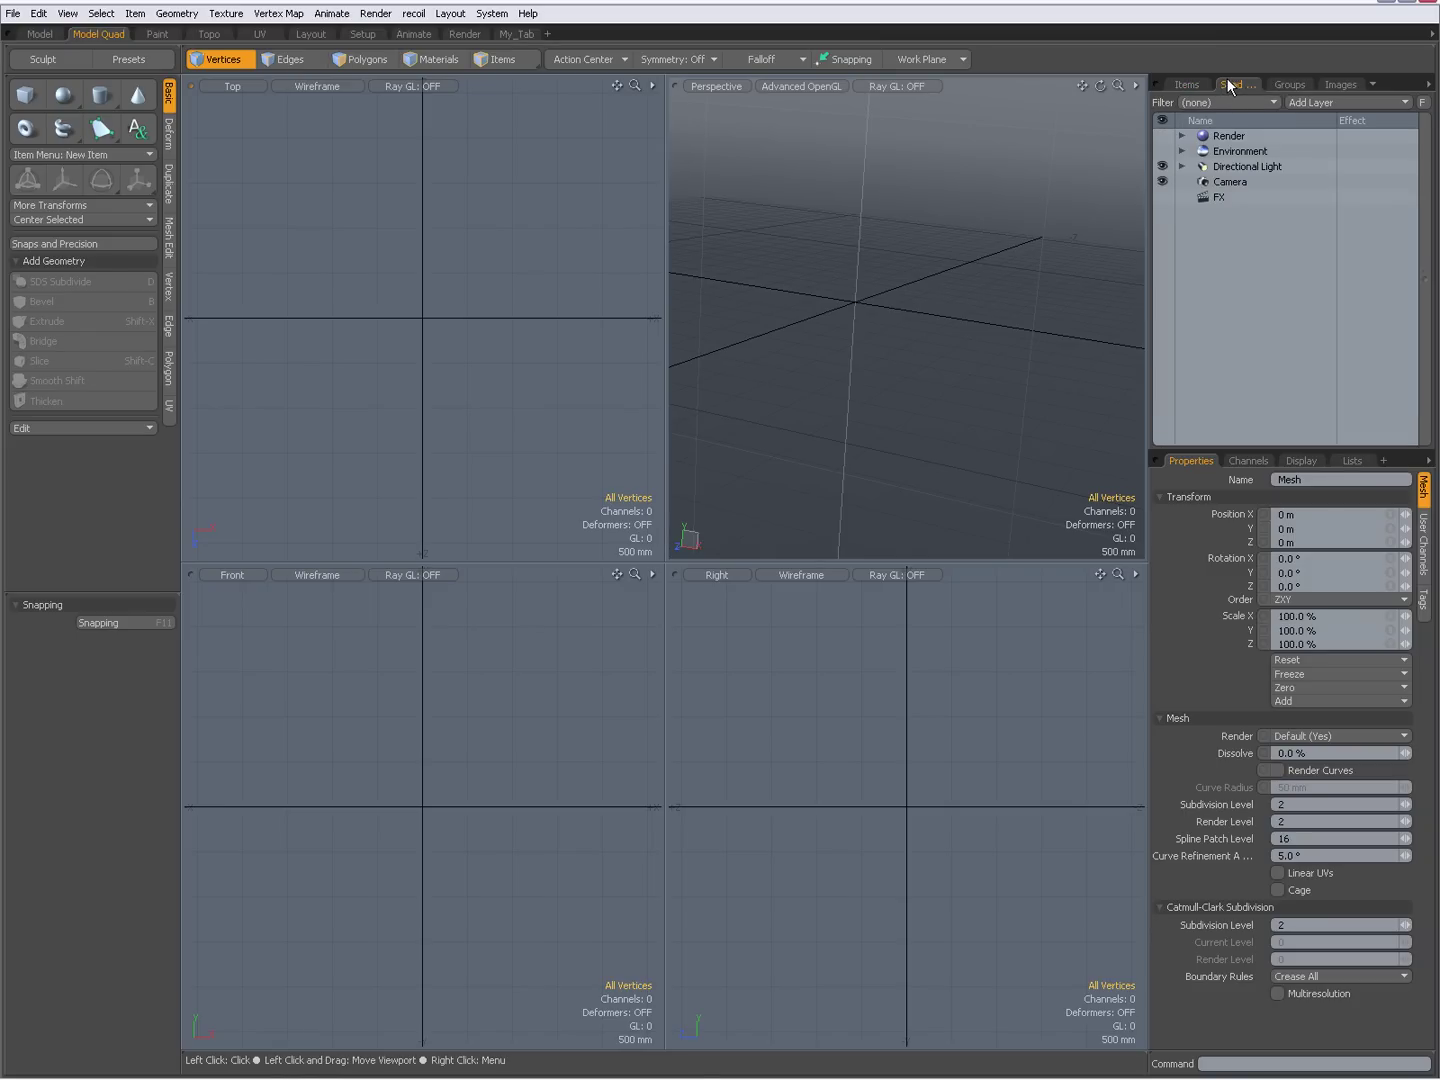
click(1291, 86)
click(1340, 86)
click(1172, 86)
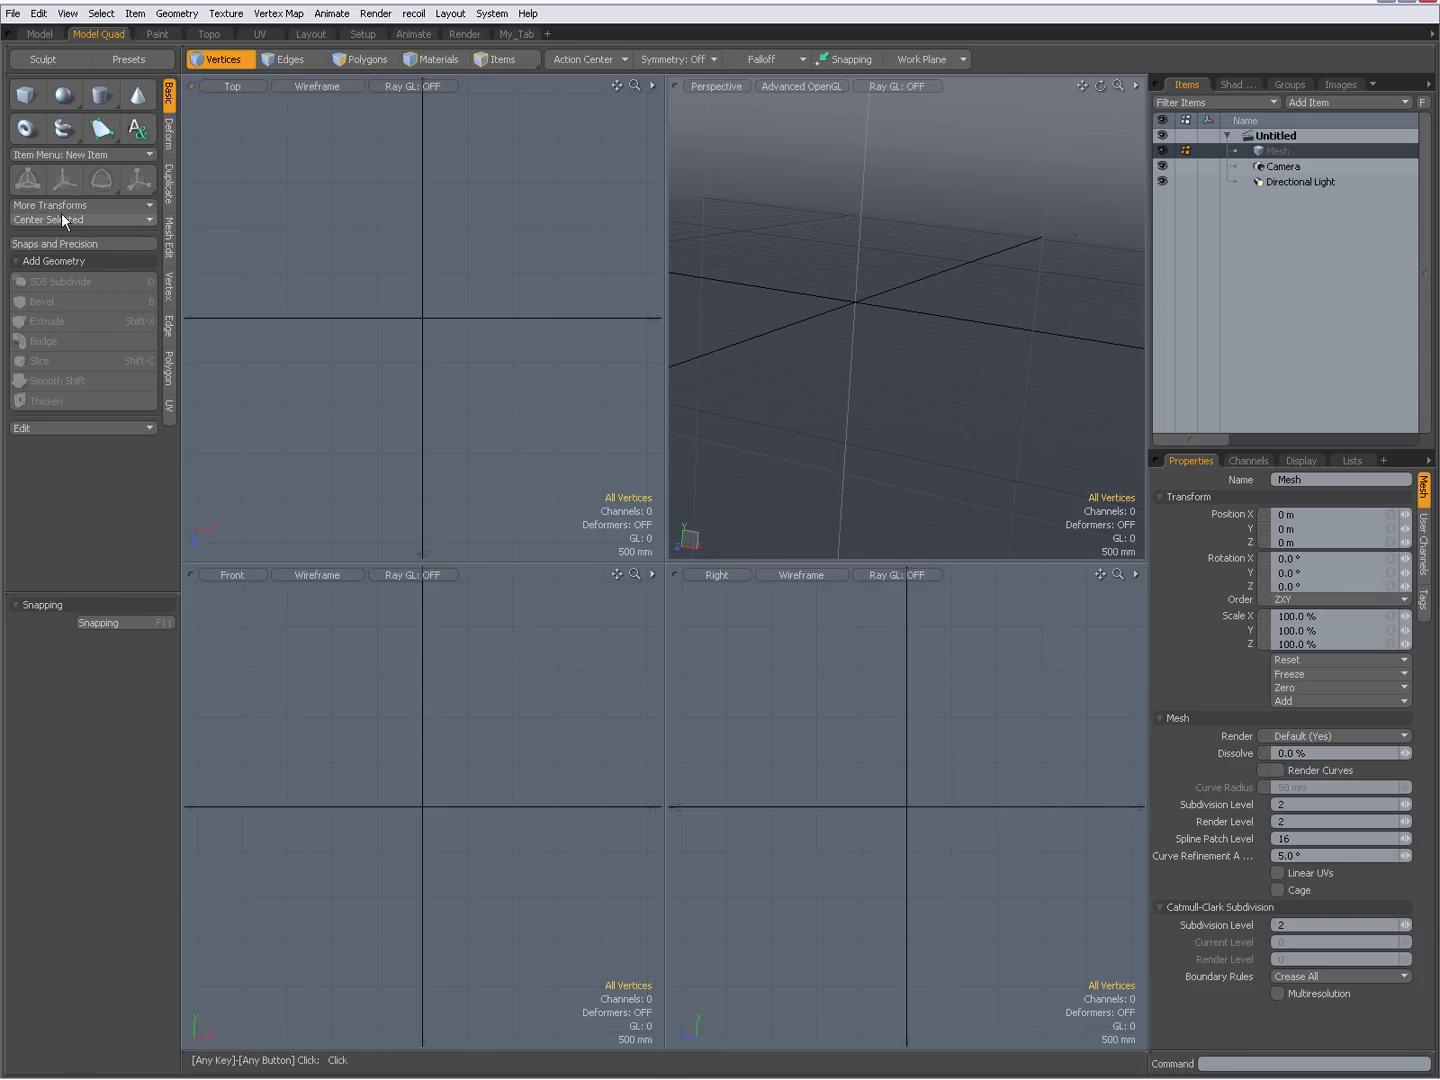
Save the toolbox panel as viewport group 'my_Tools_Tab', then return to My_Tab.
right_click(8, 82)
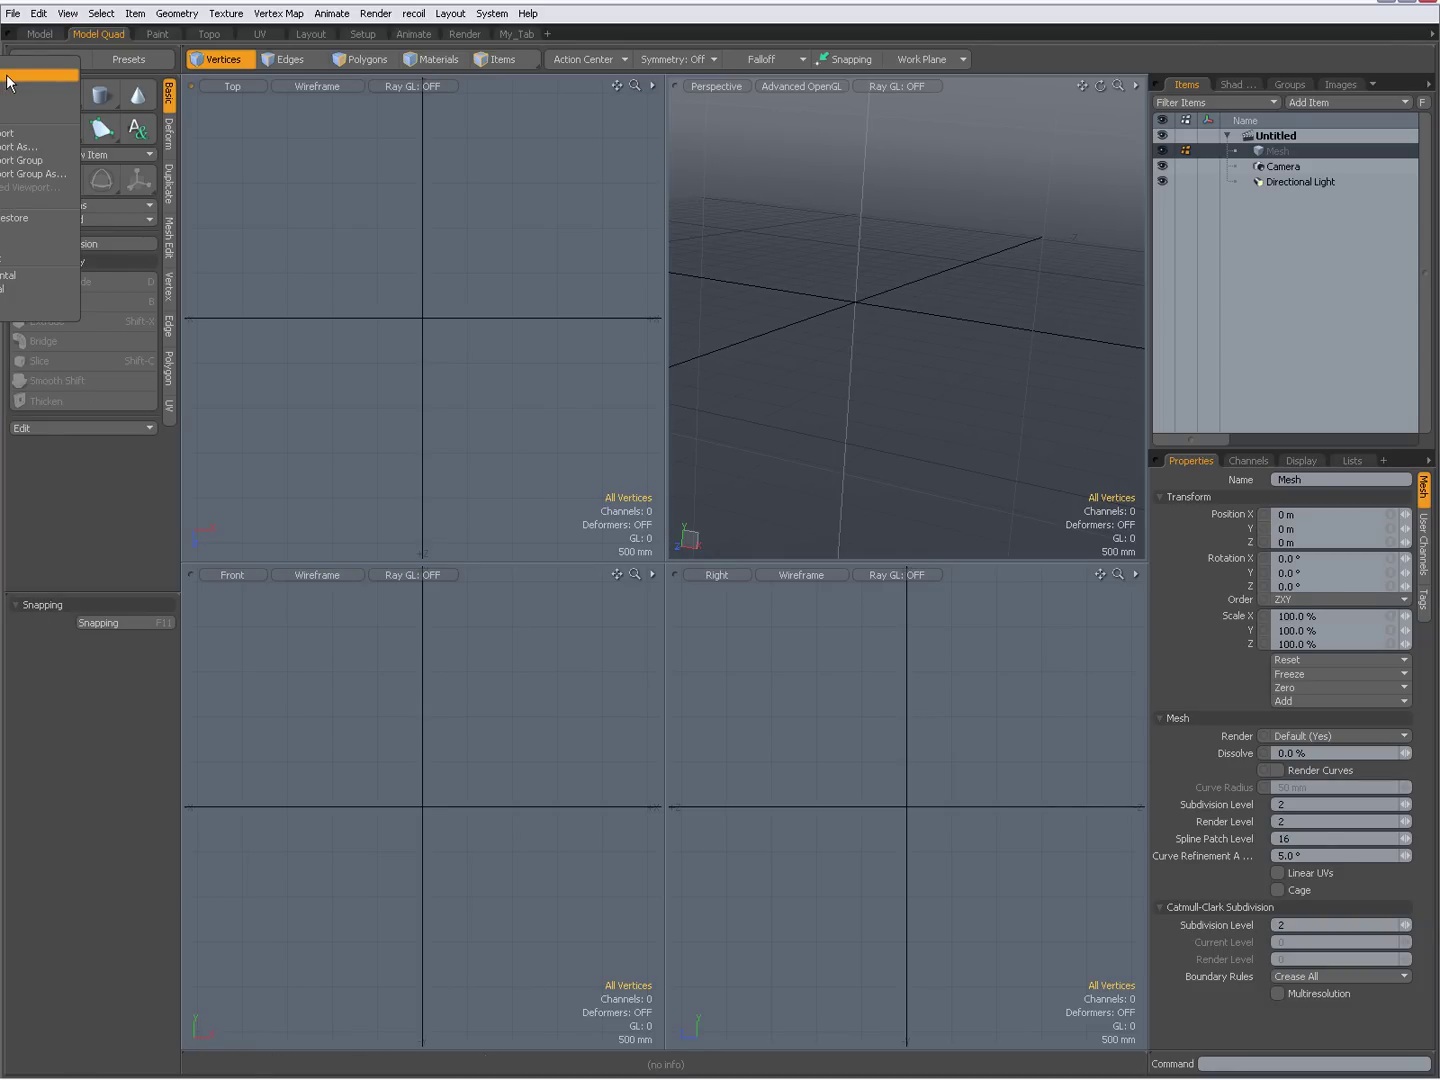
click(12, 175)
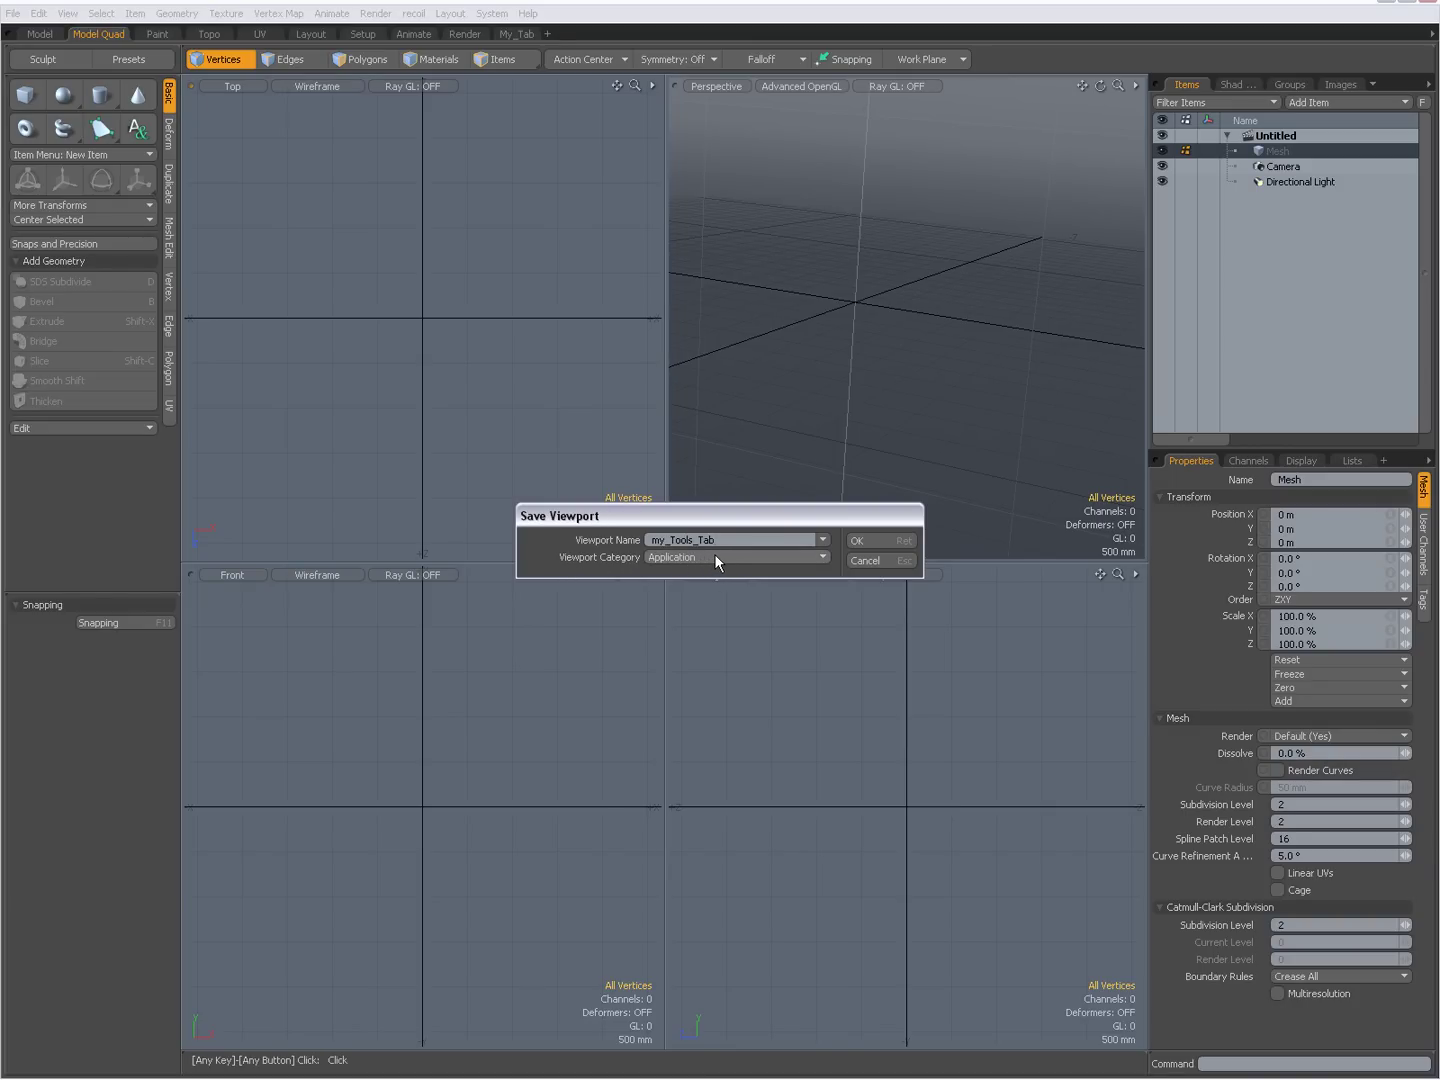
click(868, 541)
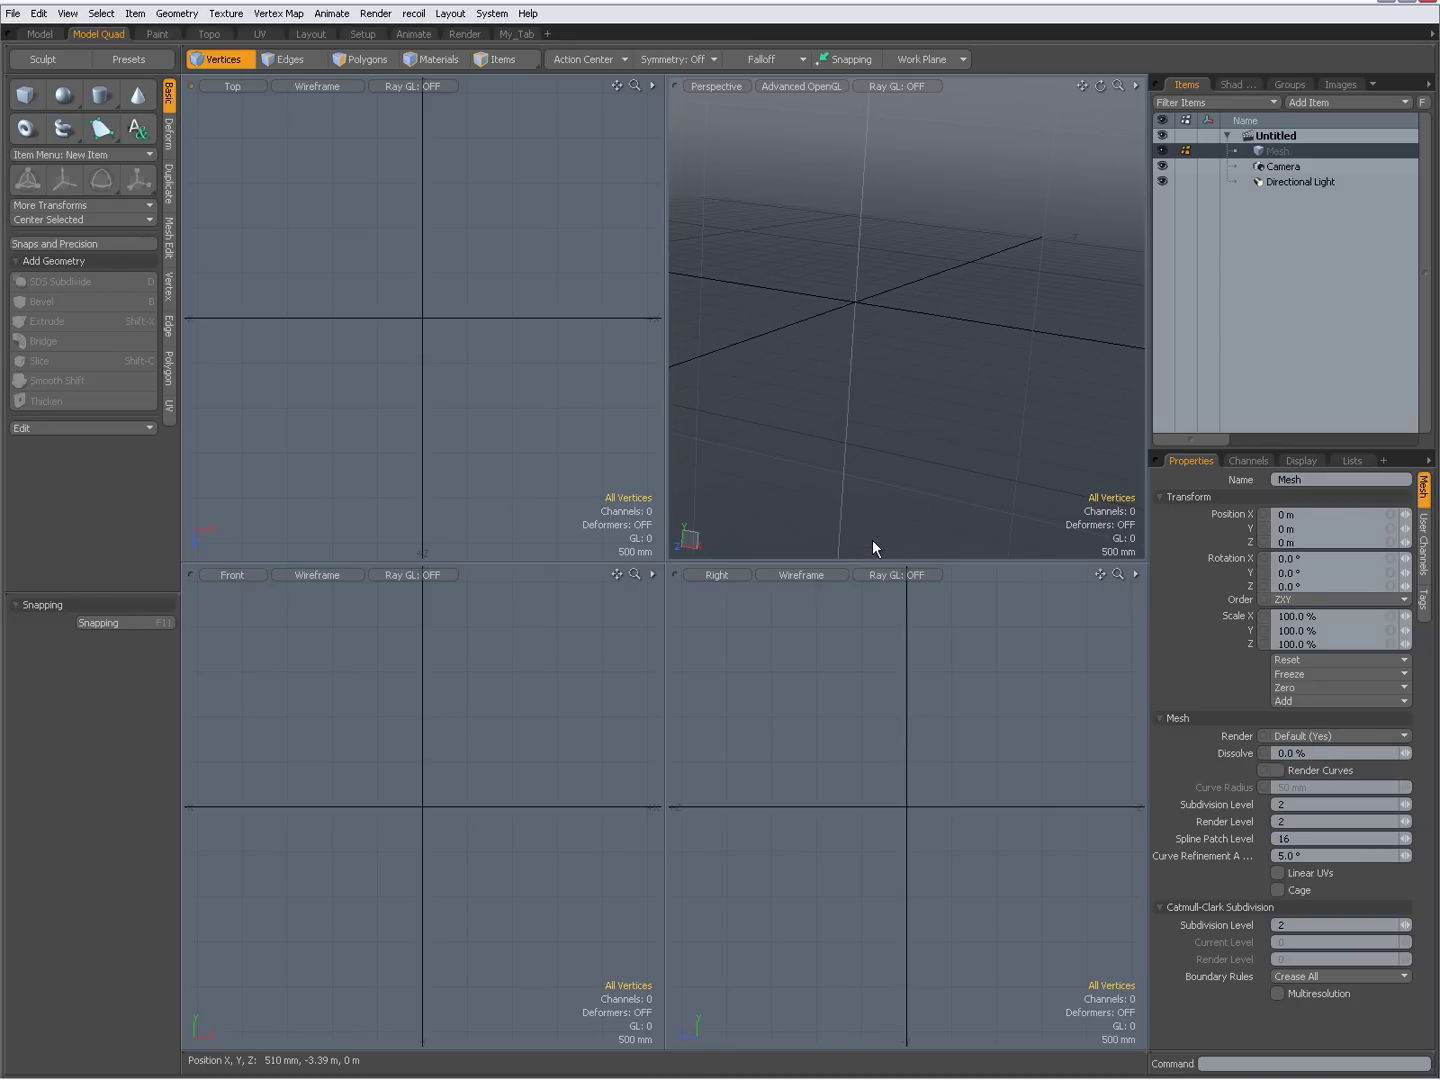
click(517, 34)
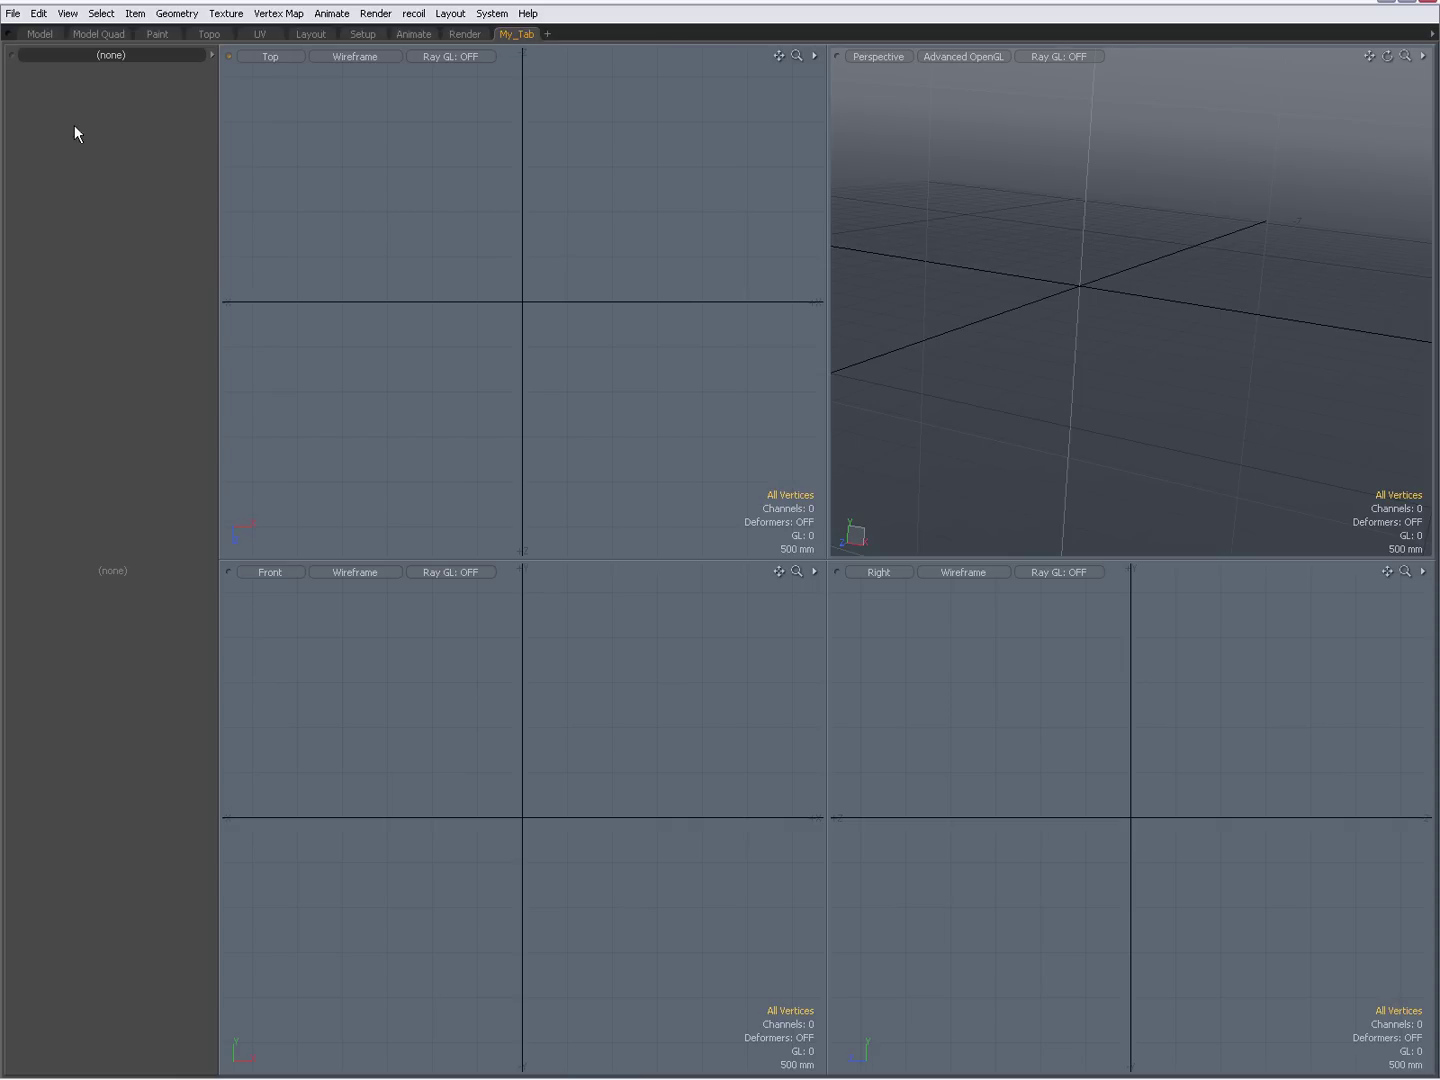
Make My_Tab's empty left pane an Application > Tabbed Viewport.
click(212, 56)
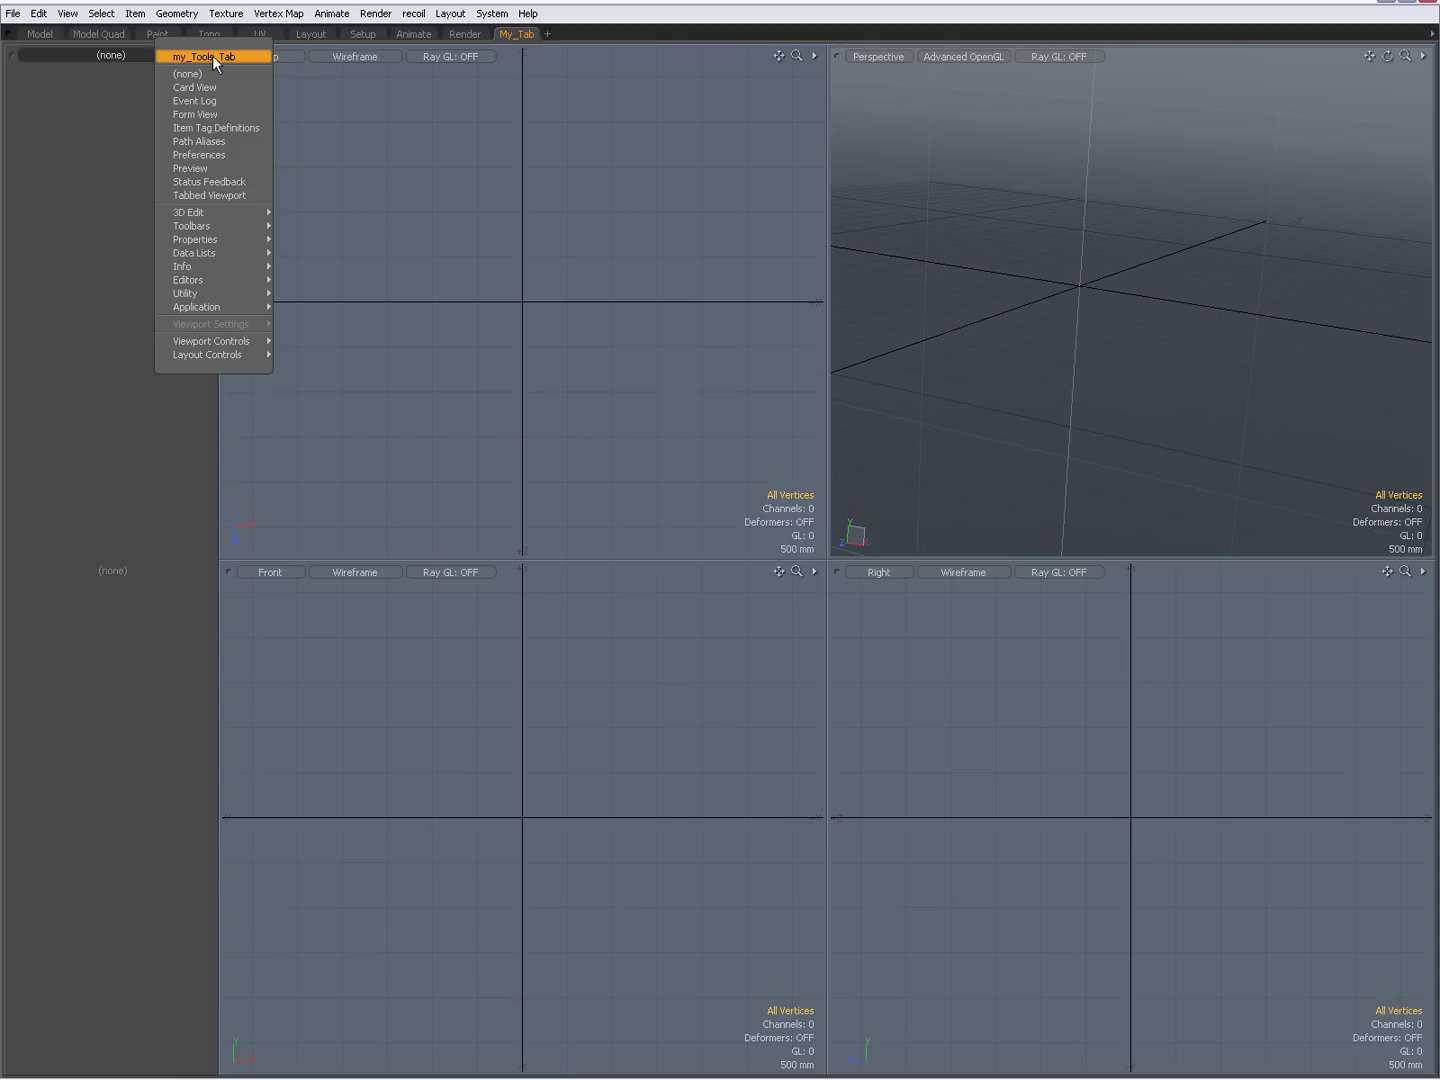
mouse_move(189, 306)
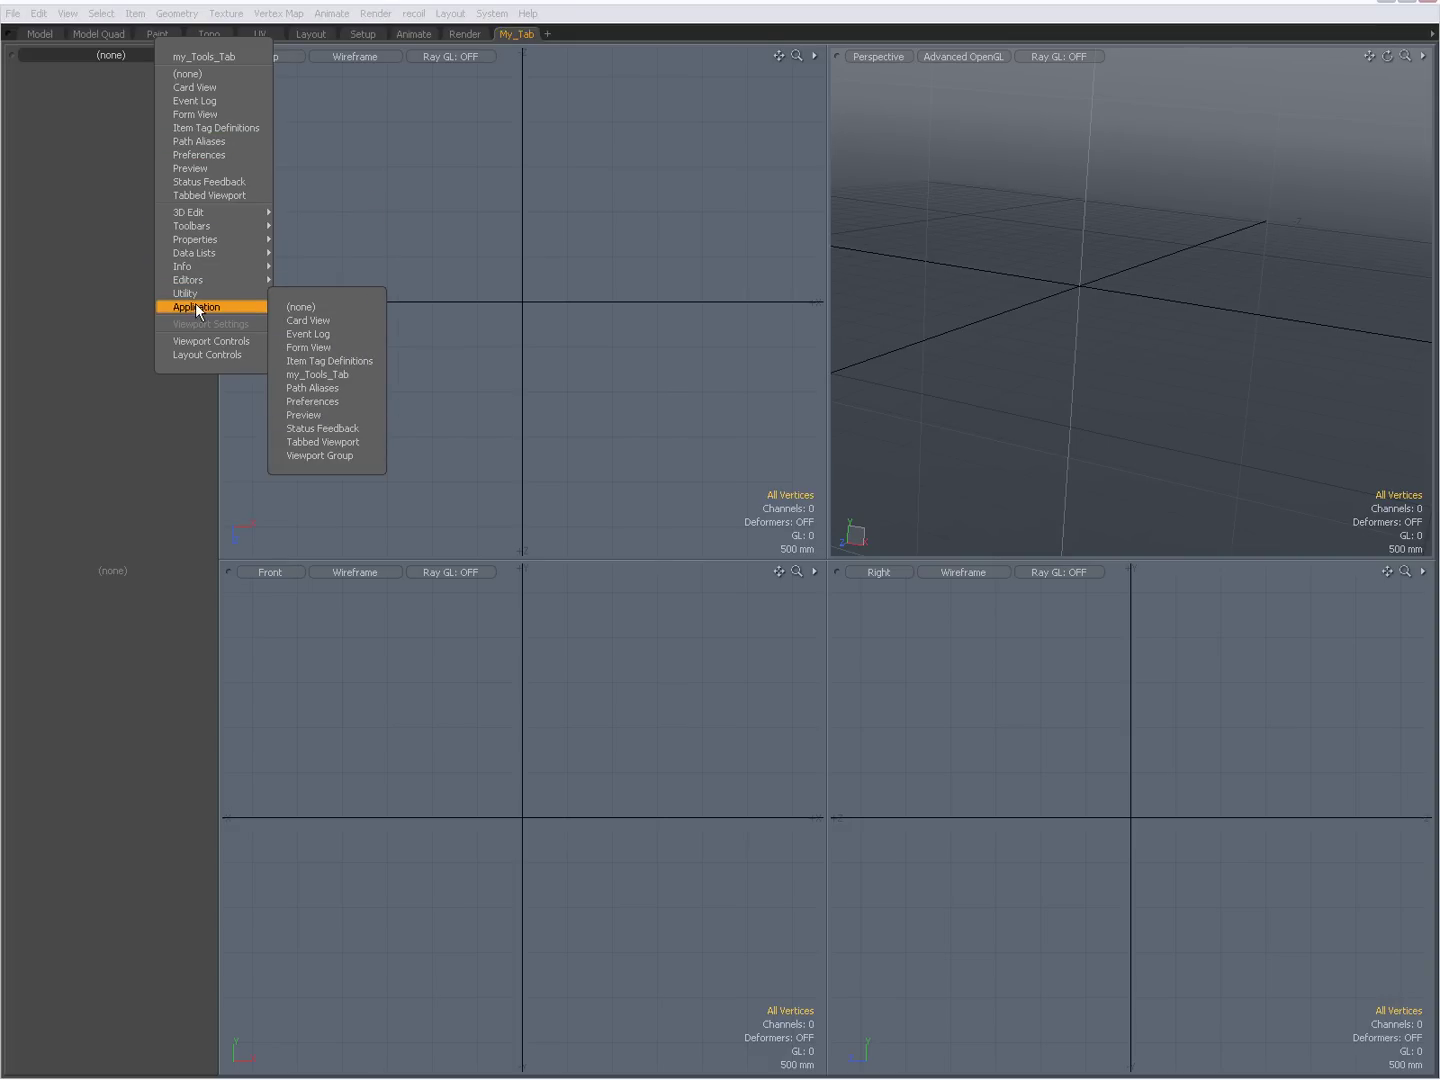
click(319, 440)
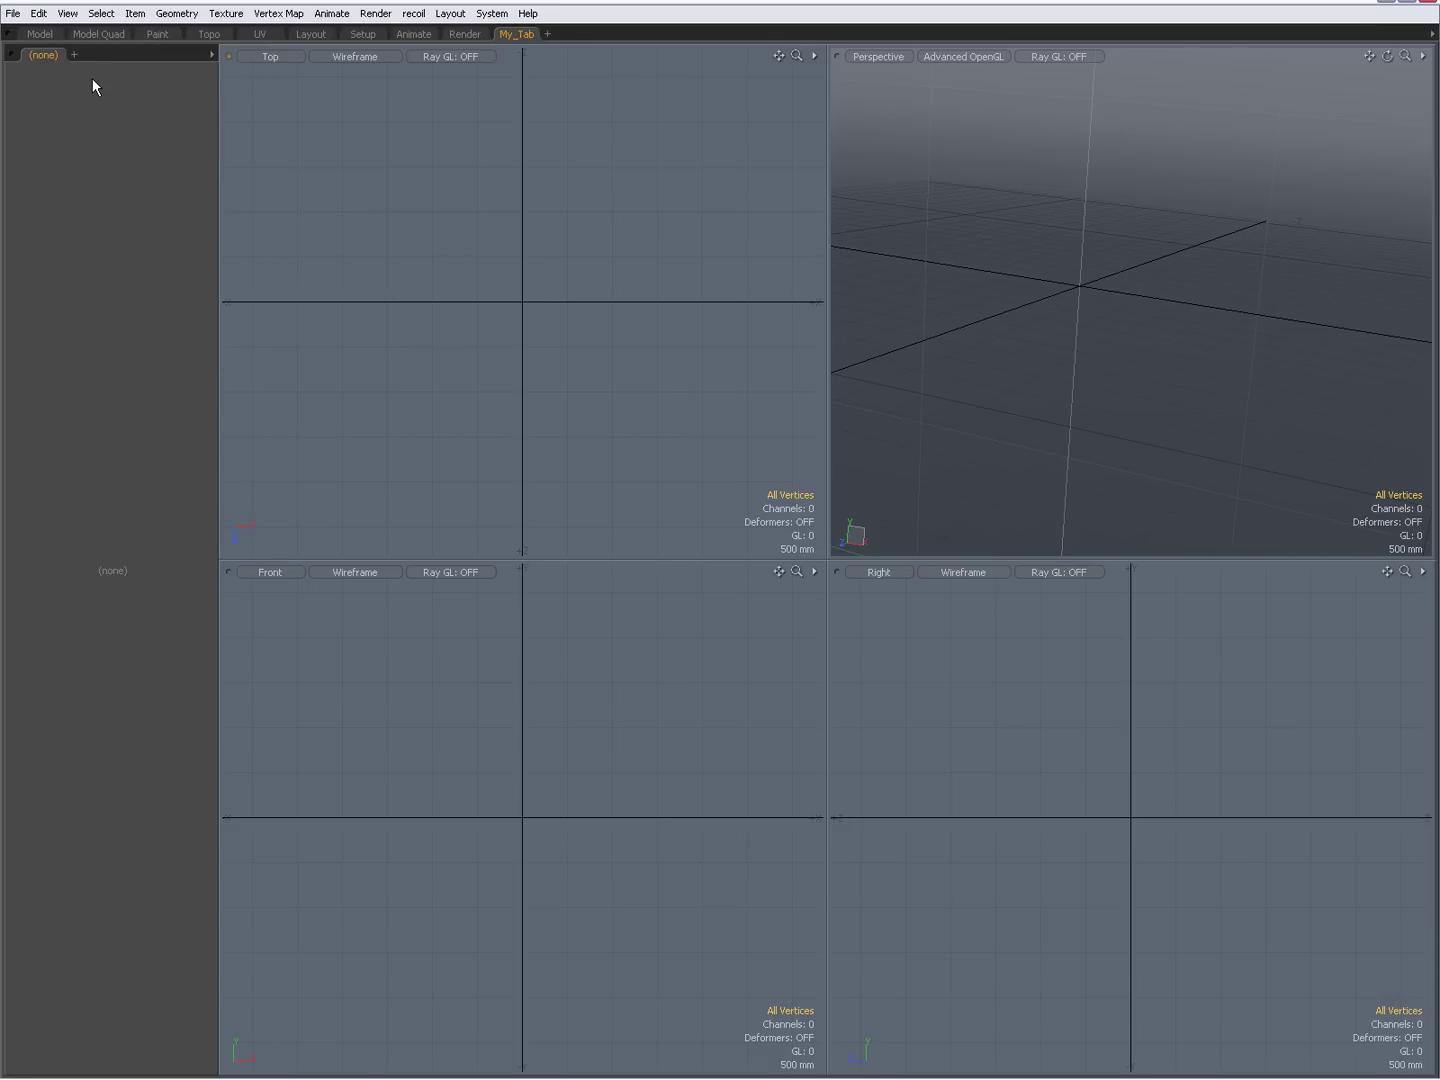
Load the saved Application > my_Tools_Tab toolbox into the first tab.
click(41, 58)
mouse_move(34, 291)
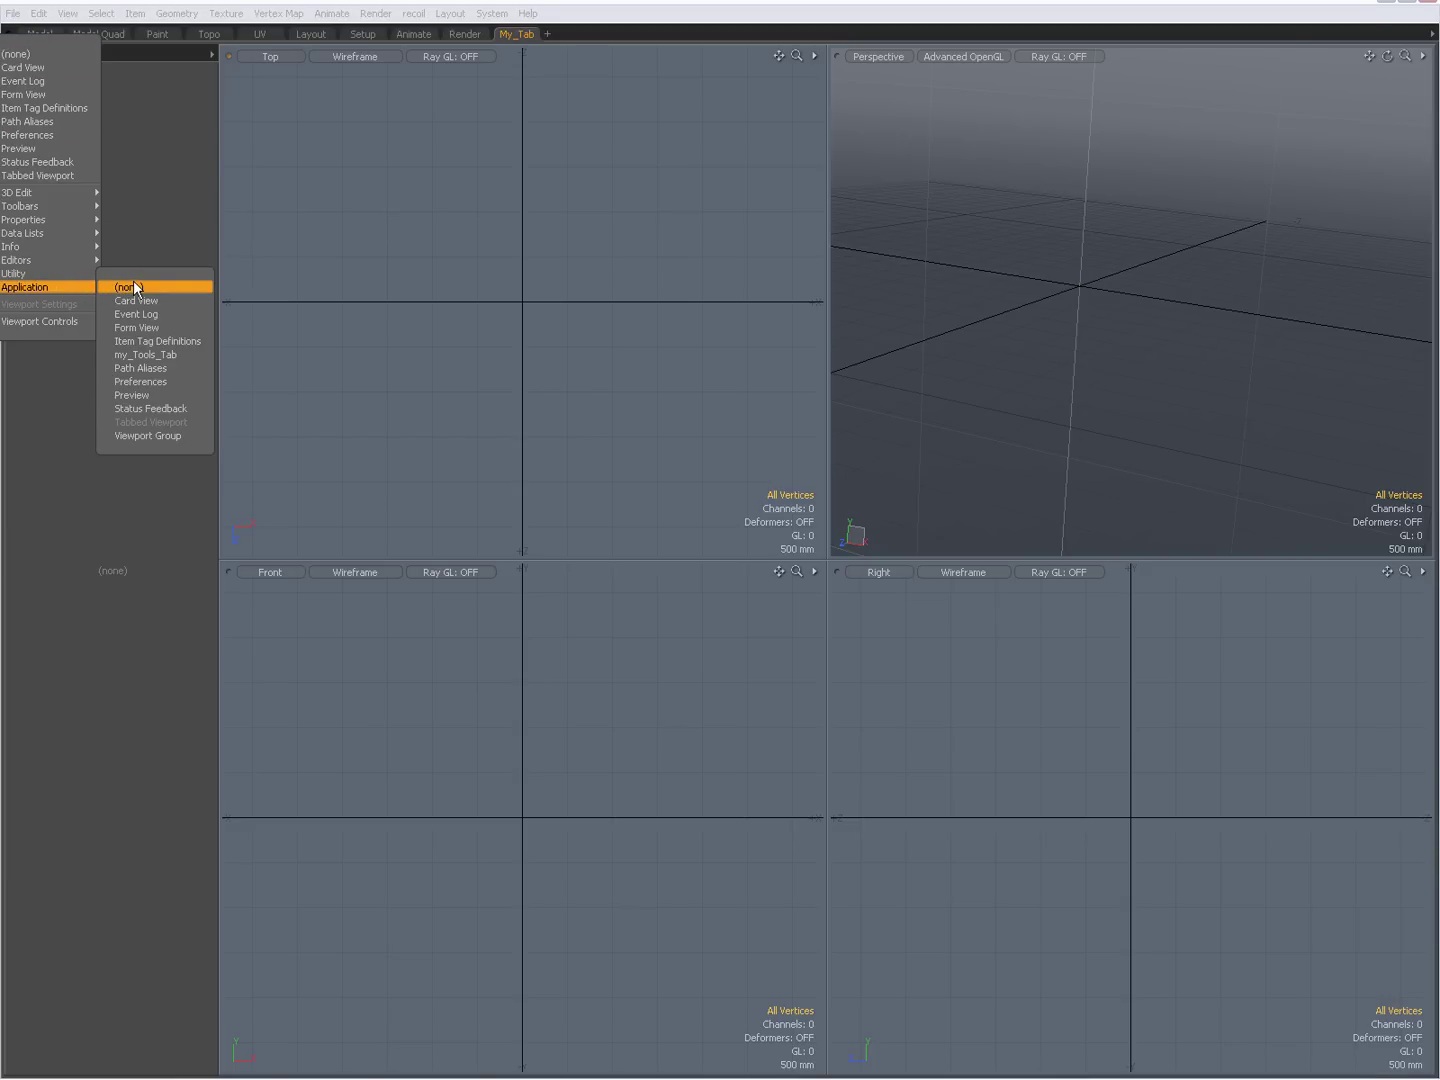
click(165, 356)
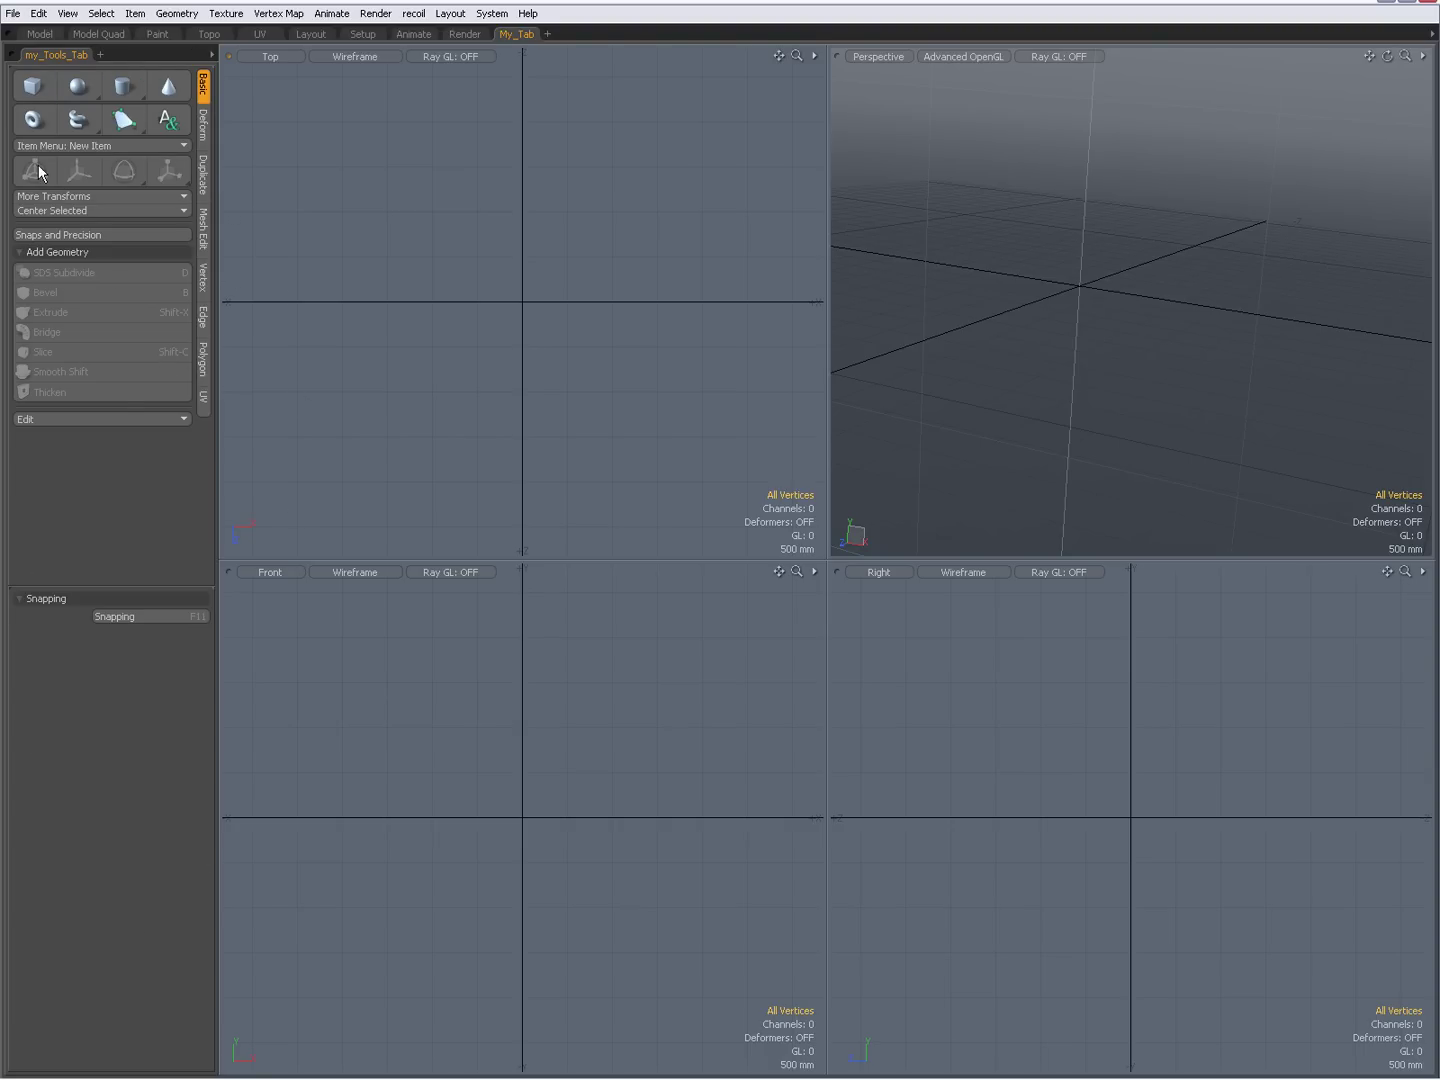
Switch through the Model and My_Tab layouts, ending on Model Quad.
click(30, 34)
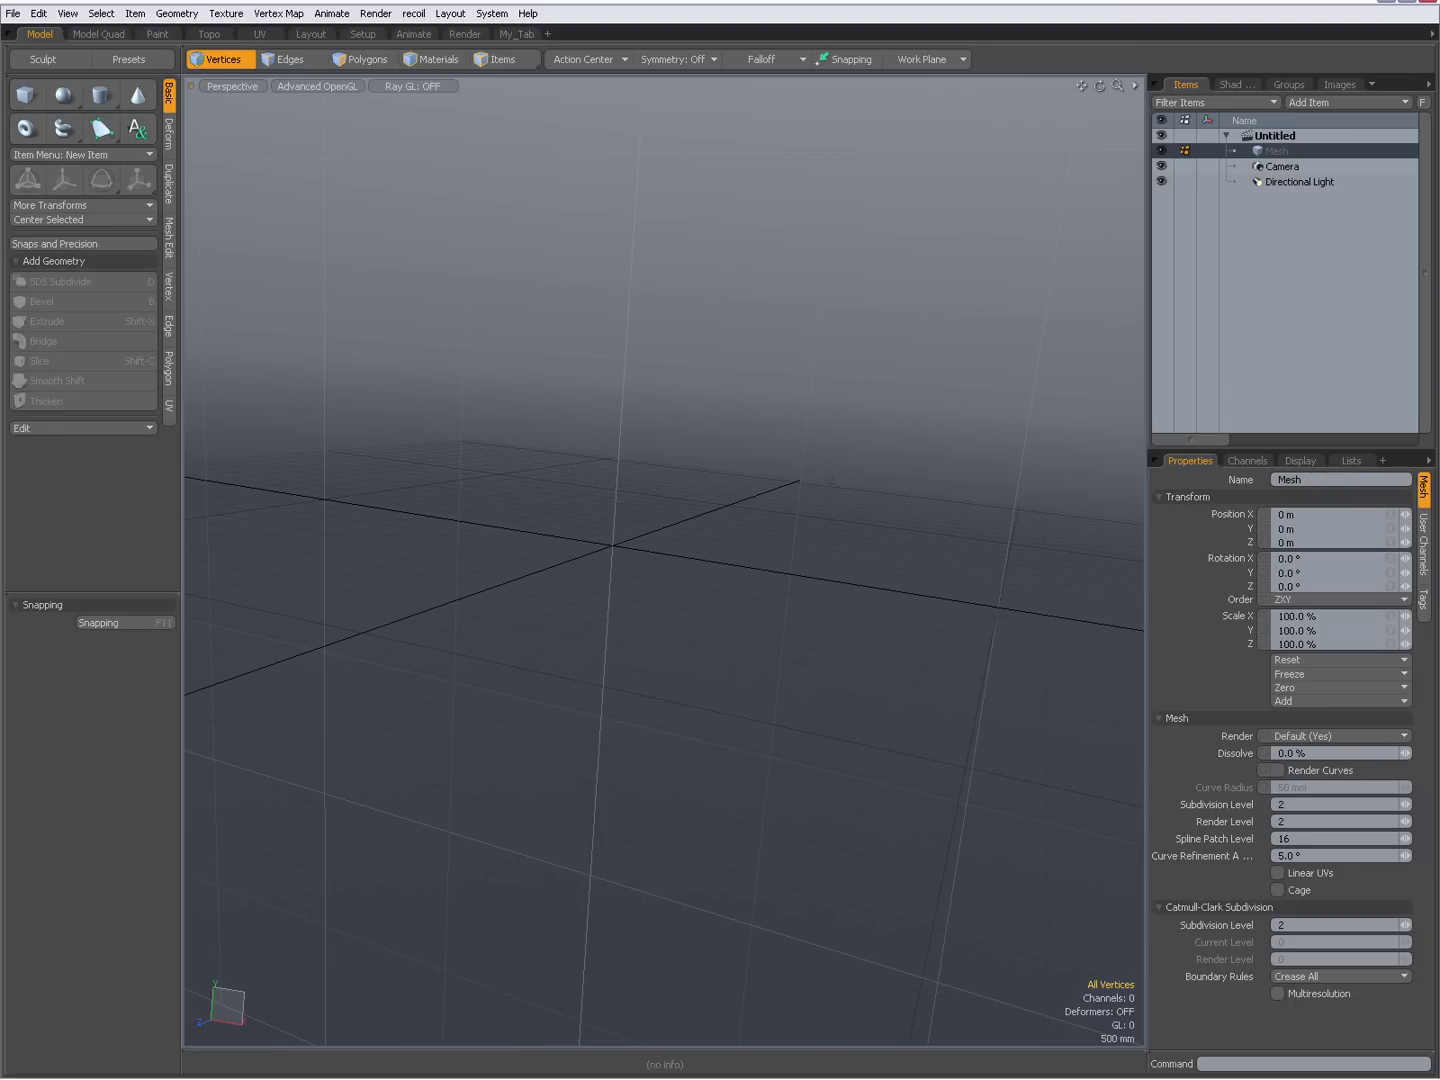
click(517, 33)
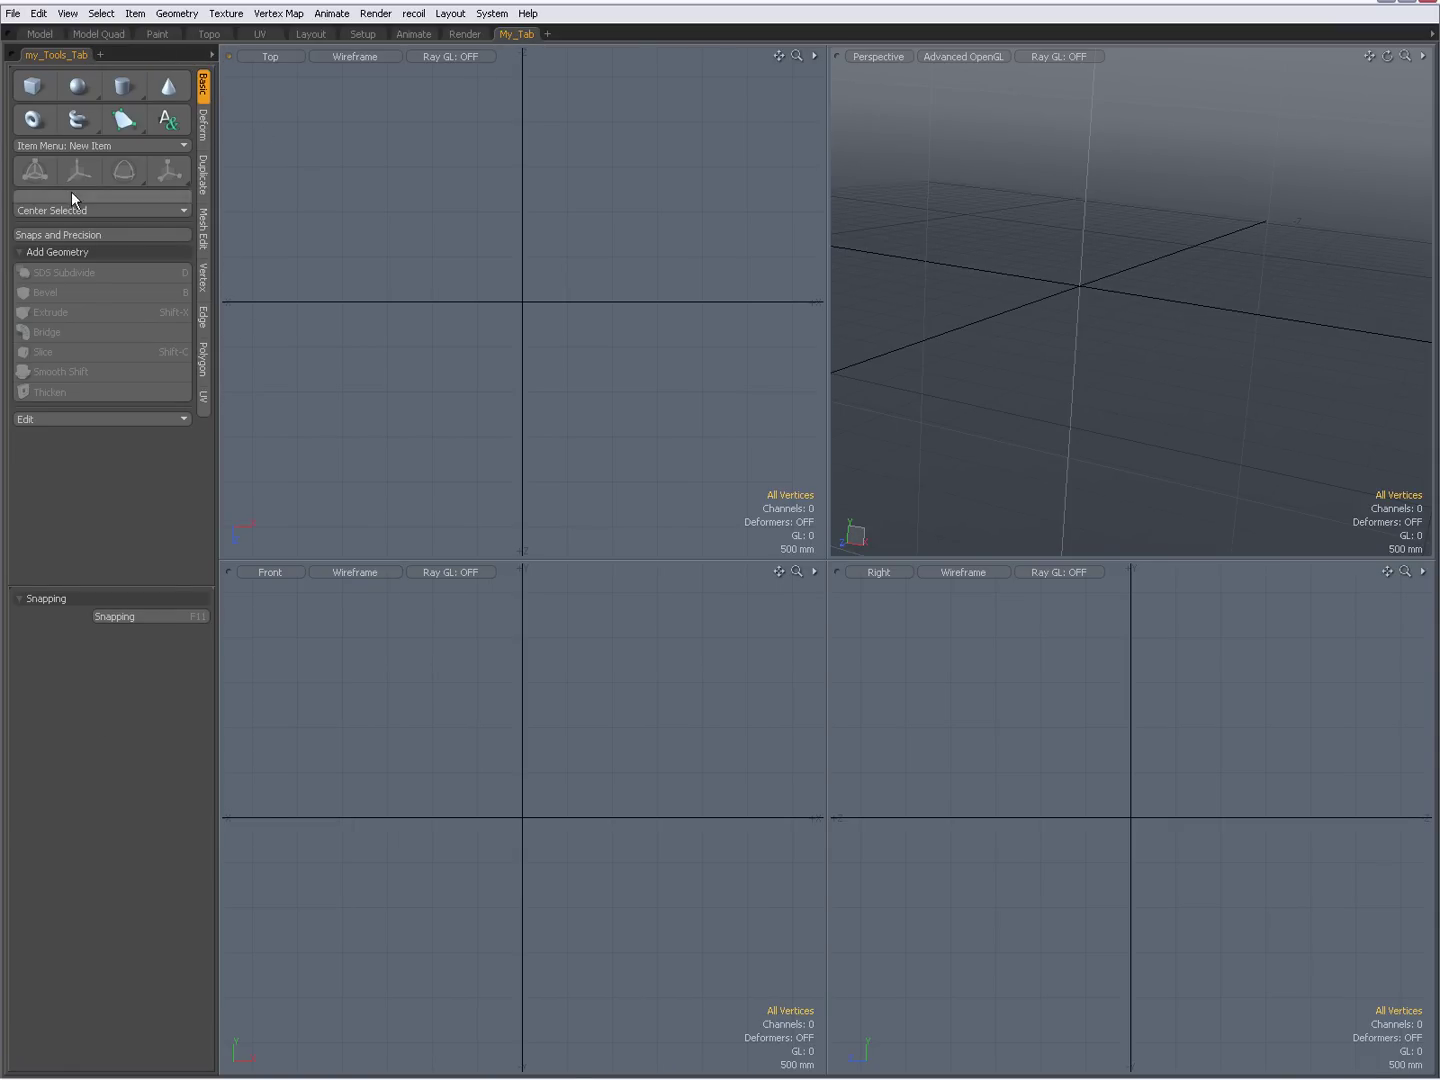
click(98, 37)
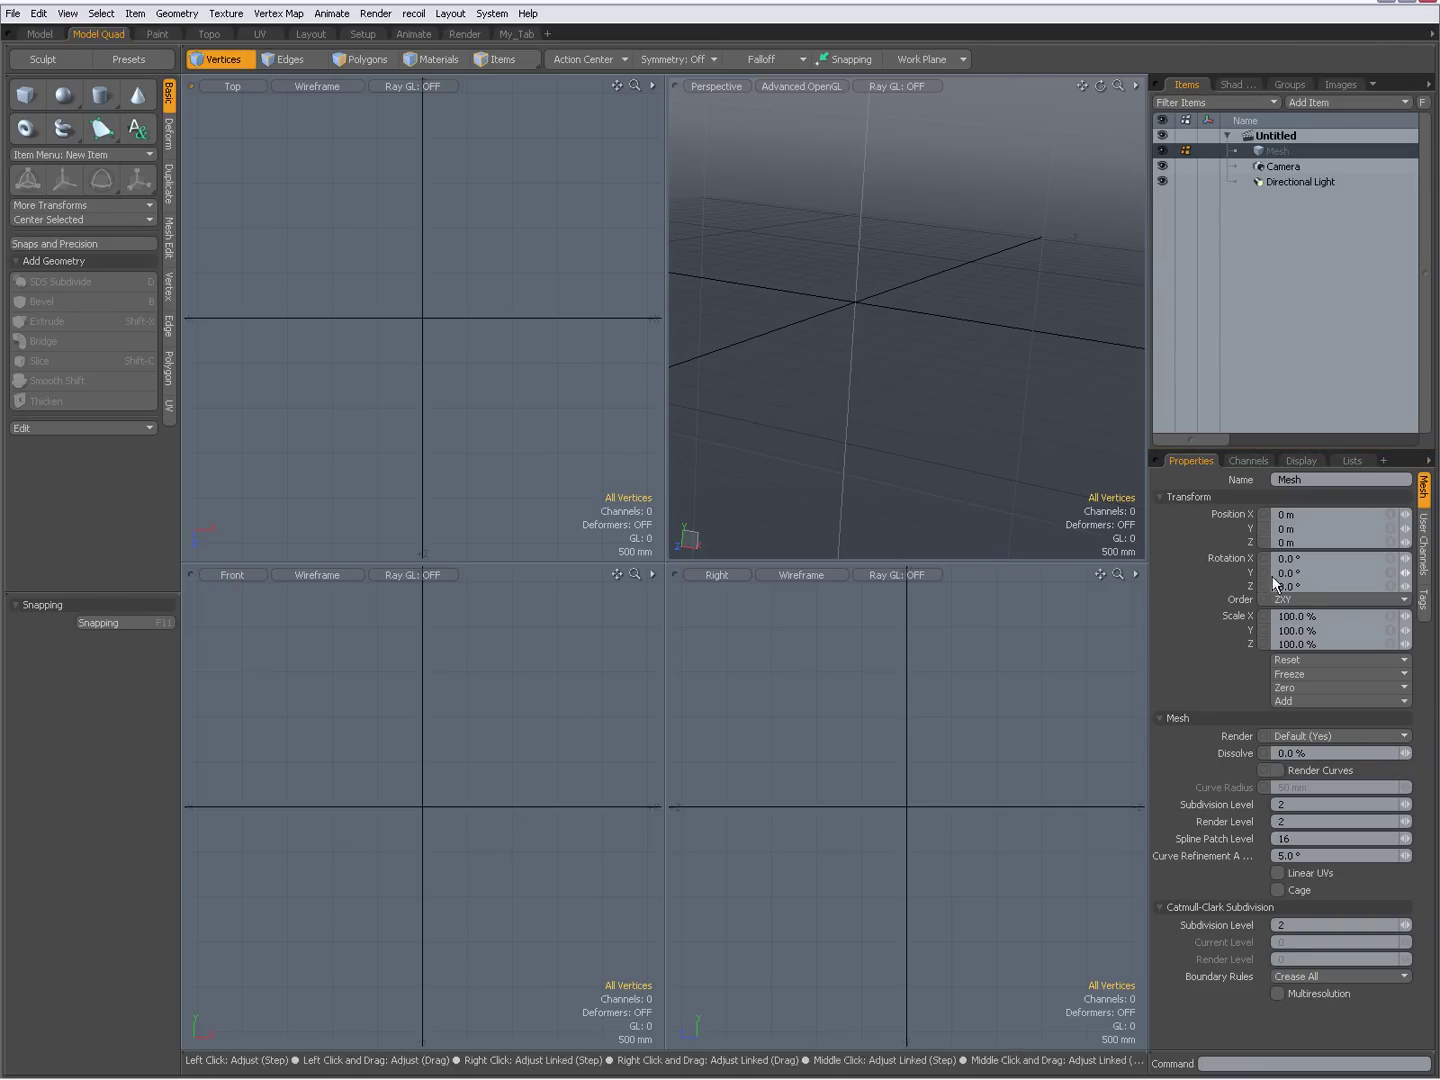
Save the Items panel's viewport group as a new viewport named 'my_Items_Tab'.
click(1158, 82)
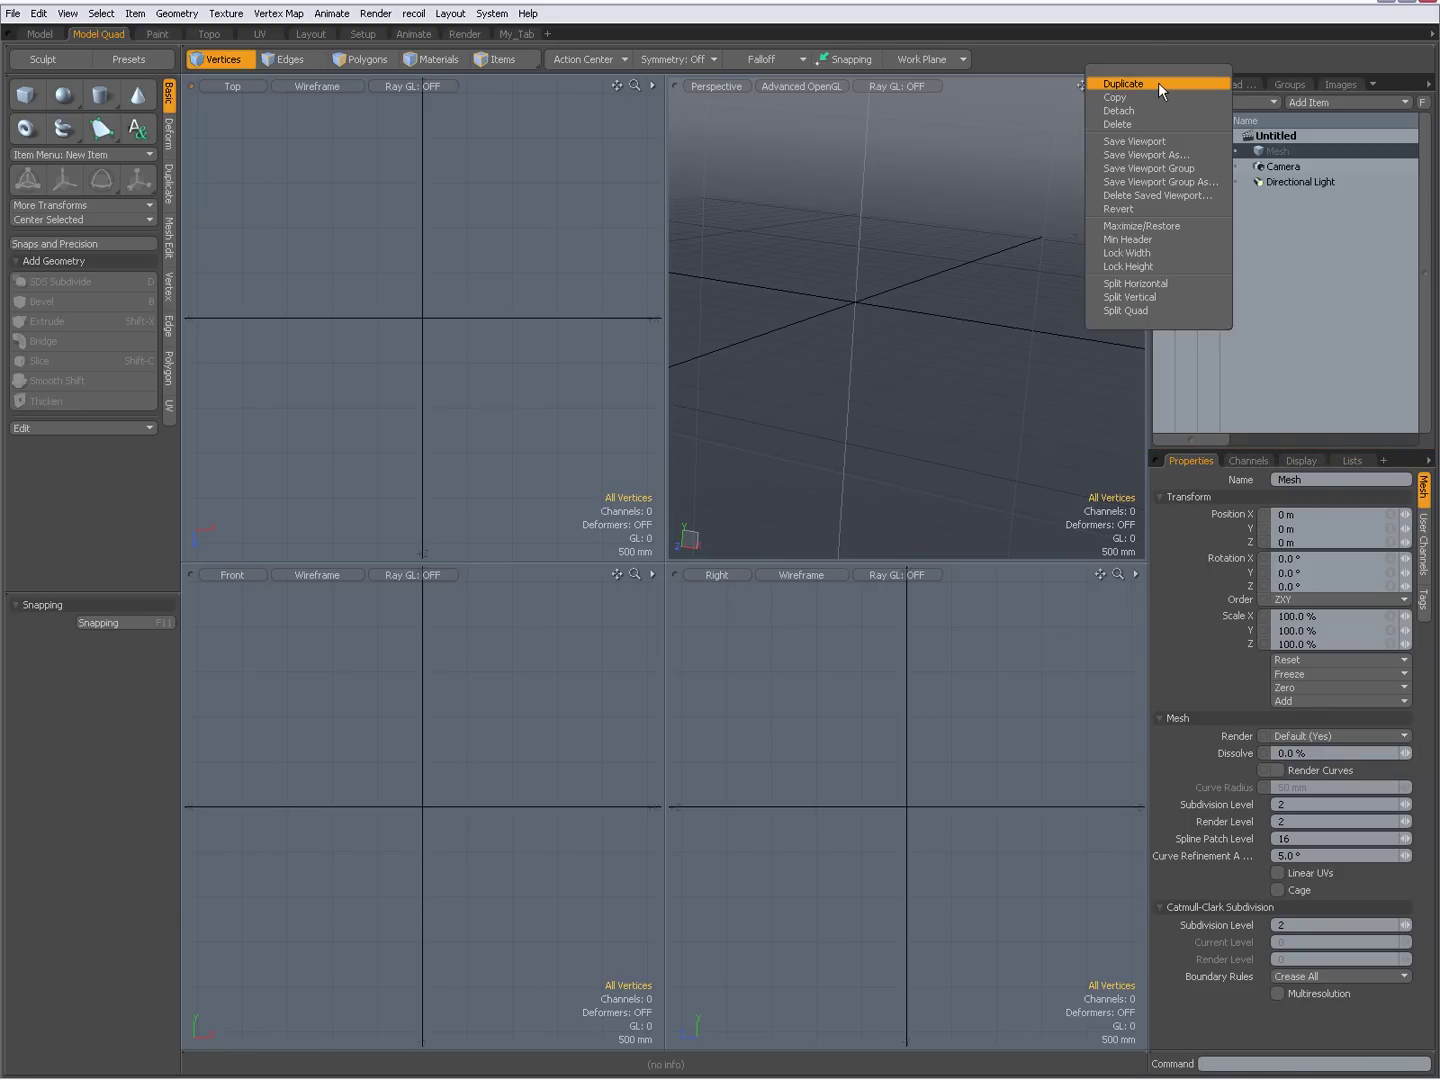
click(1160, 182)
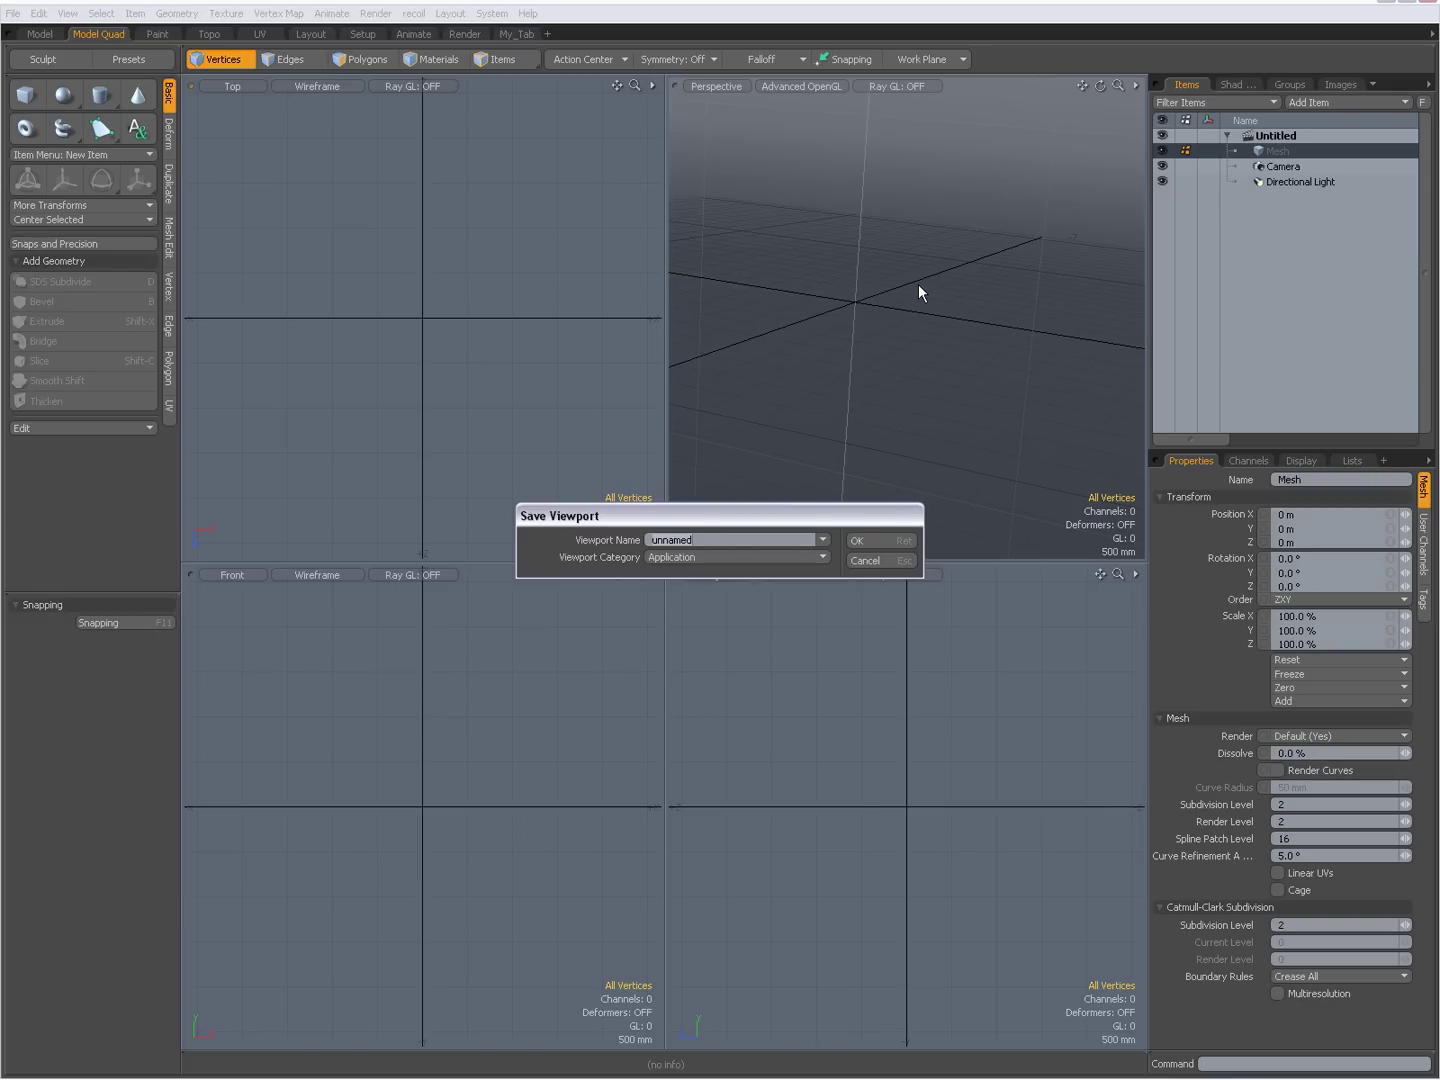
text(my_Items_Tab)
click(859, 541)
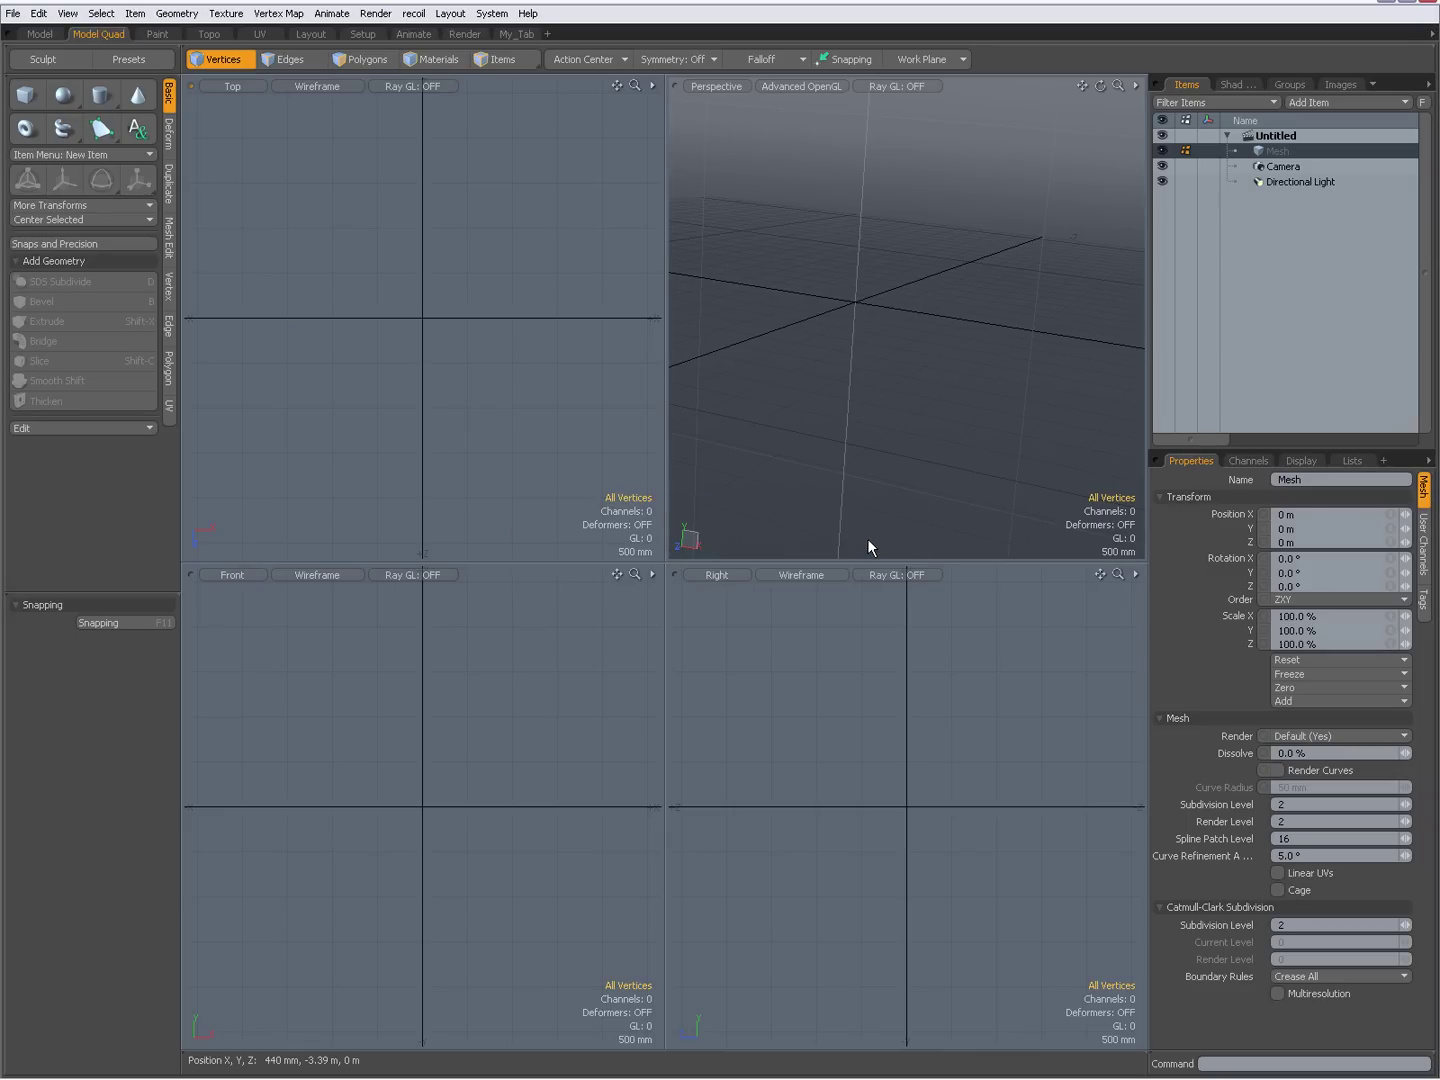
In My_Tab, add a left-pane tab holding my_Items_Tab and widen that pane.
click(521, 31)
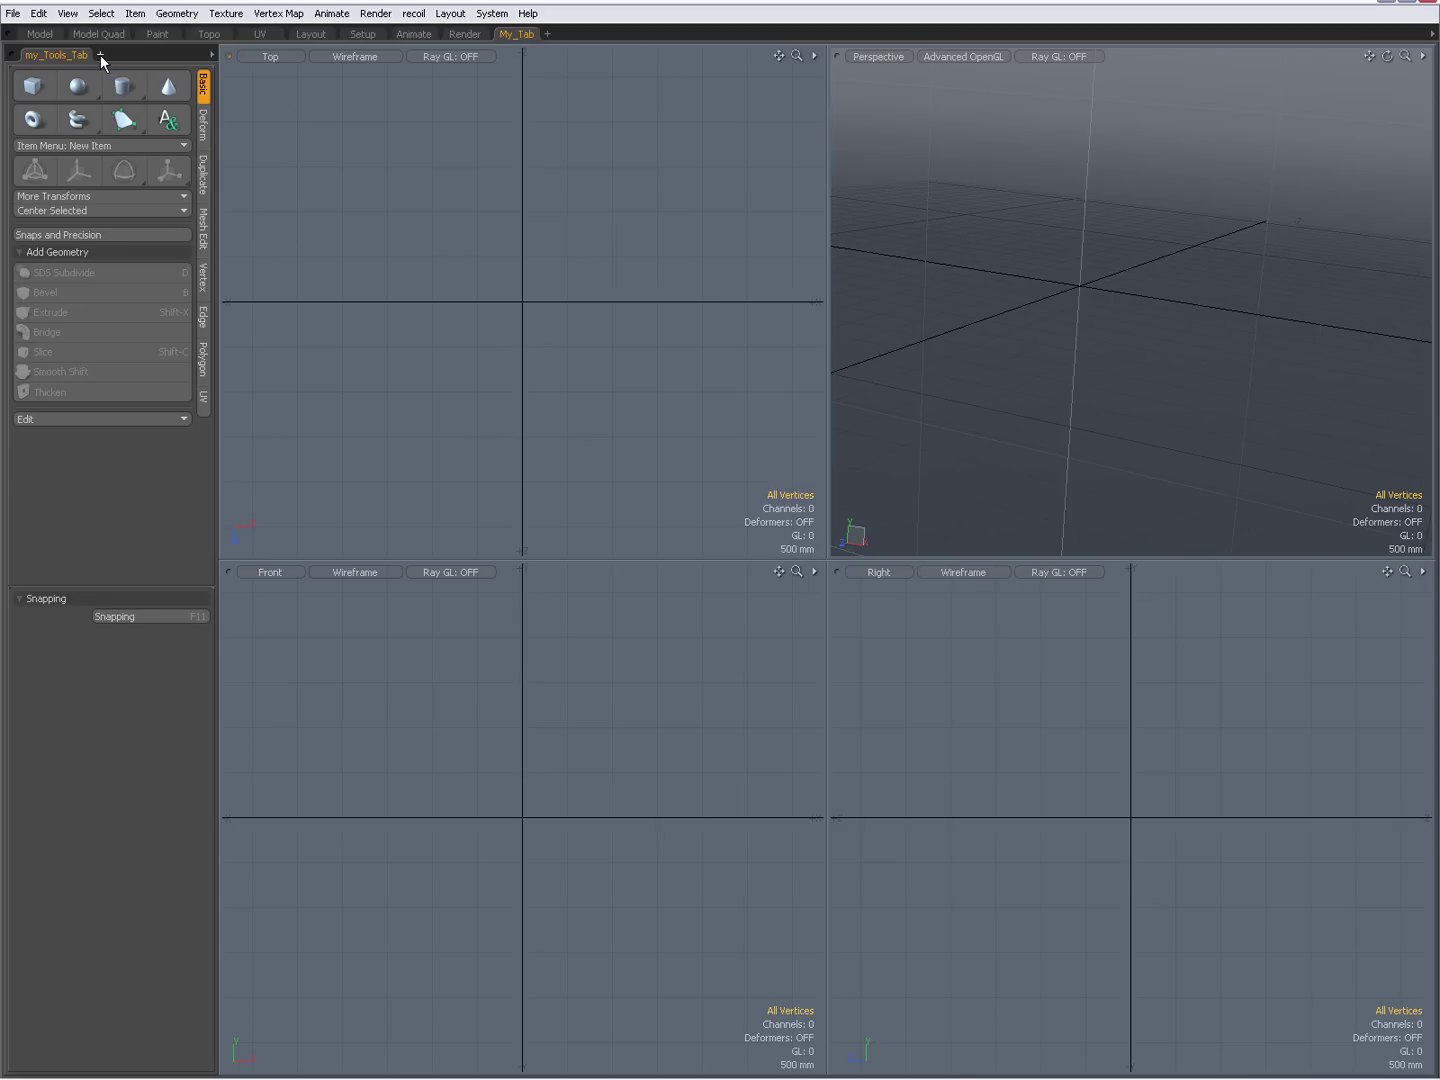
click(100, 55)
mouse_move(101, 147)
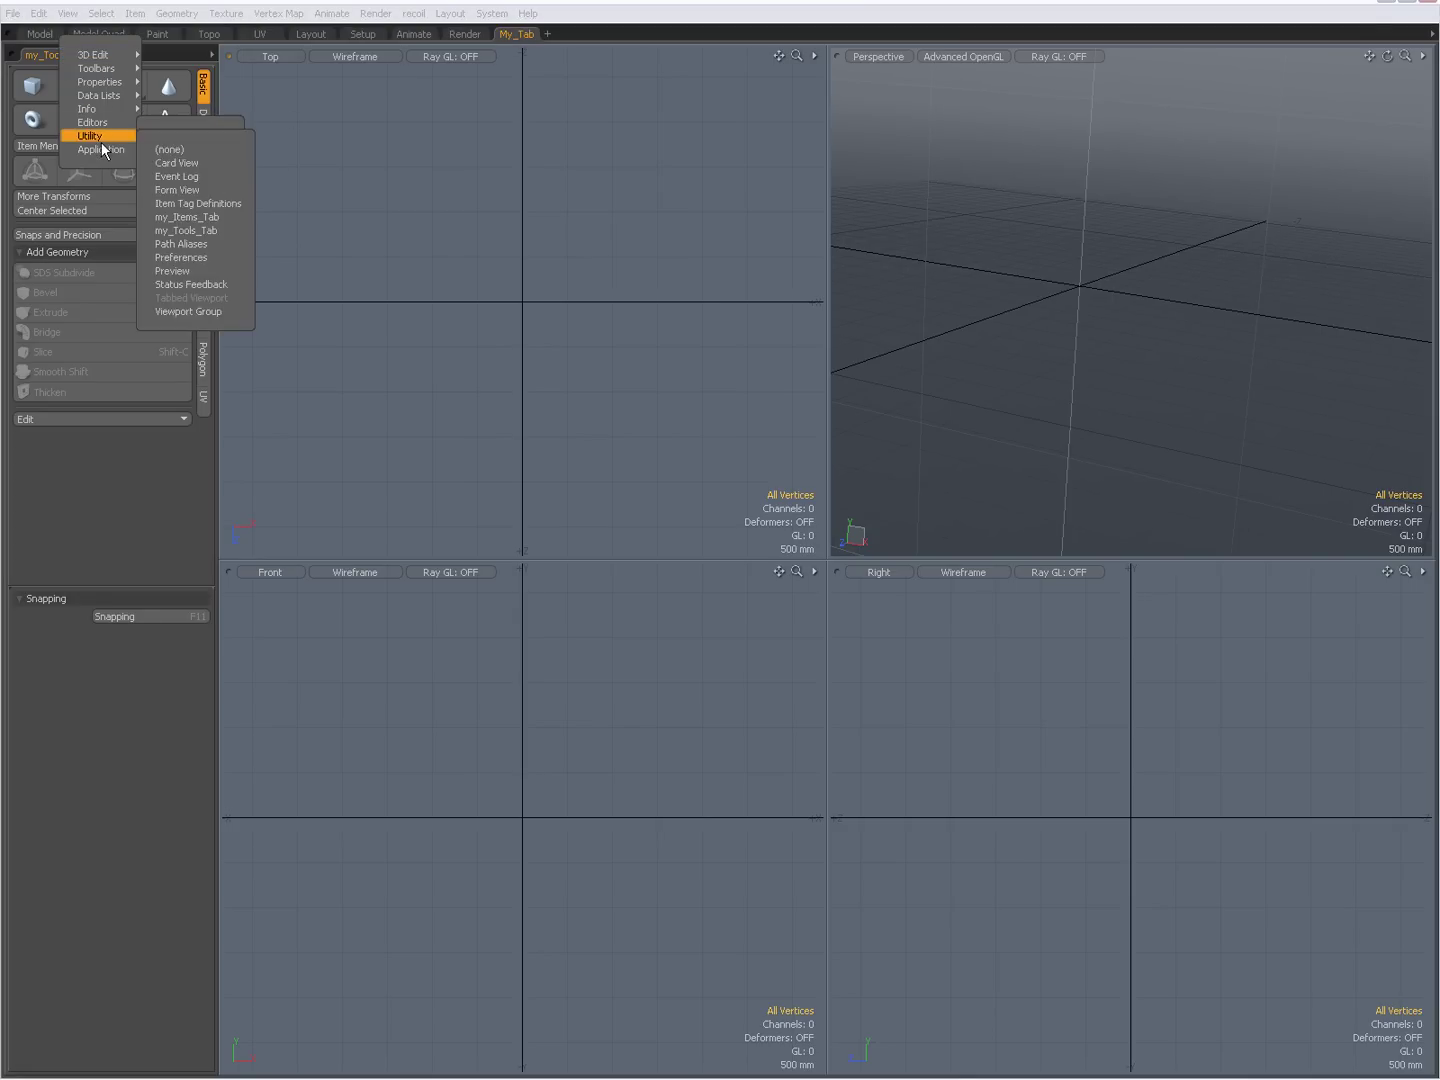
click(204, 215)
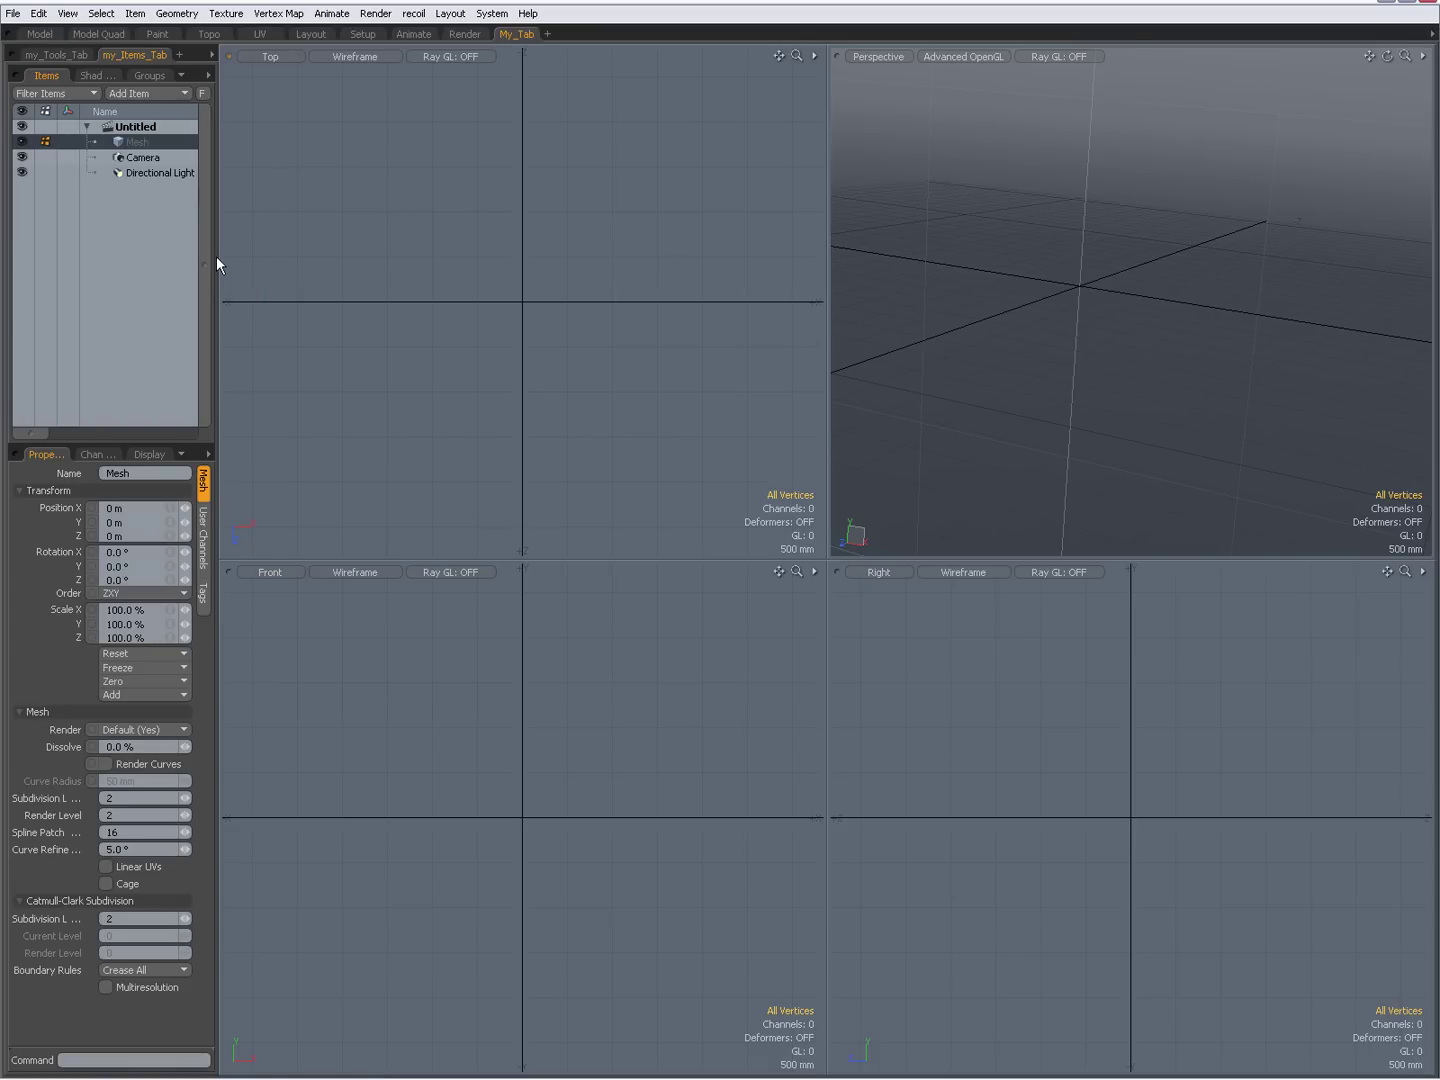
drag(221, 265, 278, 268)
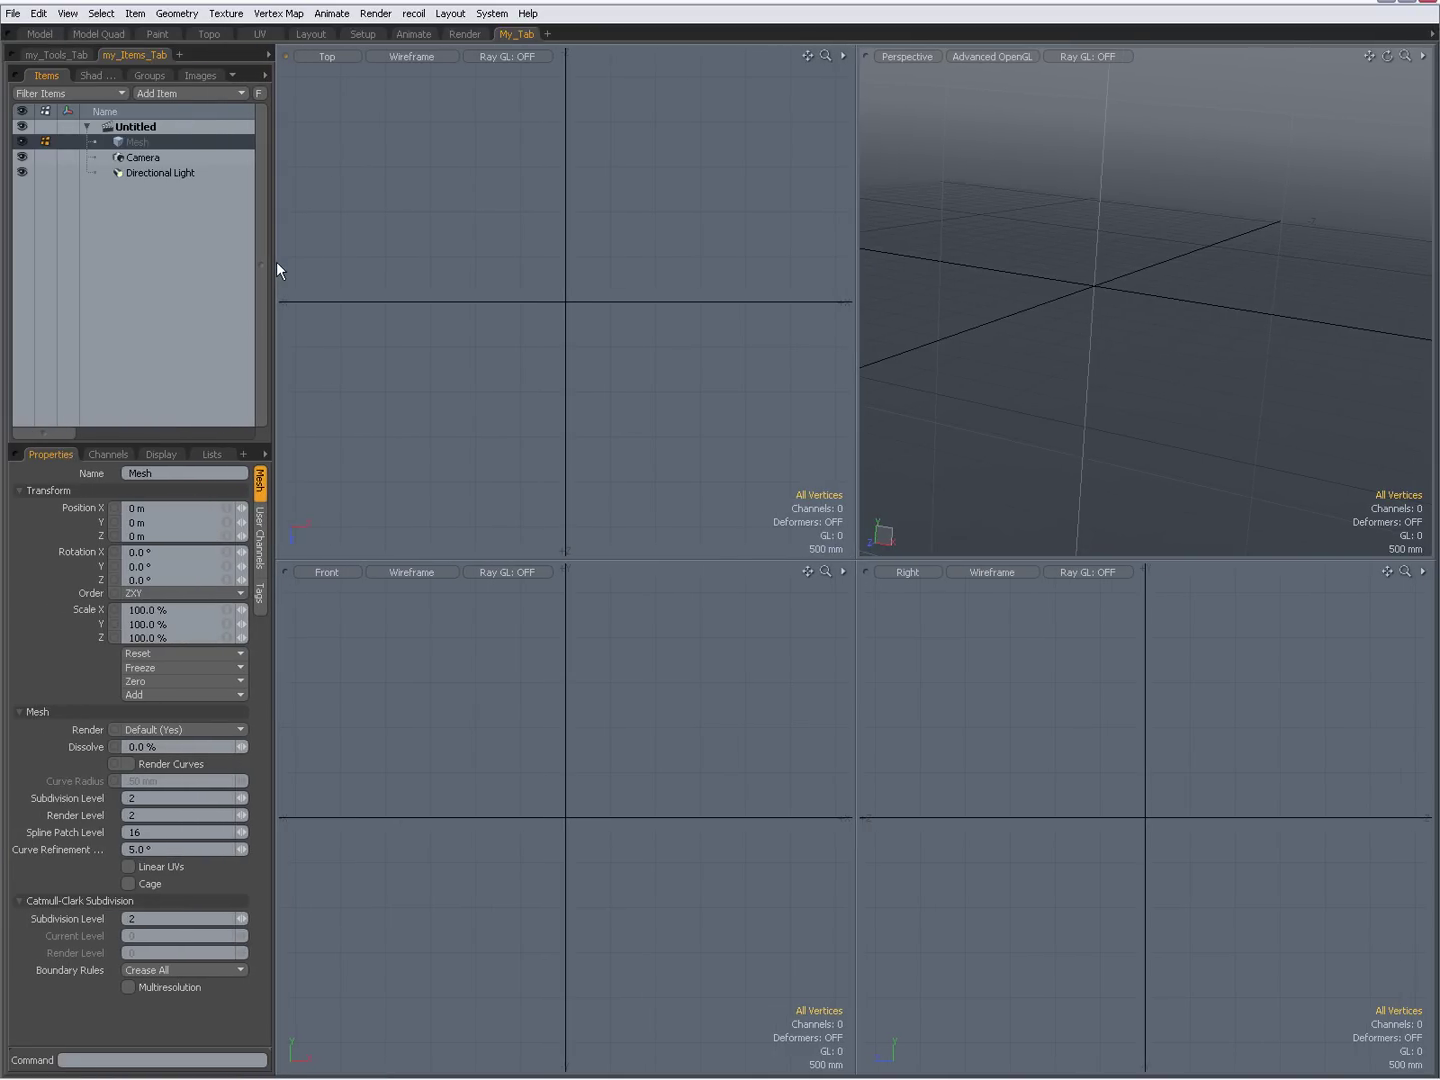
Switch to Model Quad and back, then toggle the left pane between my_Tools_Tab and my_Items_Tab.
click(94, 34)
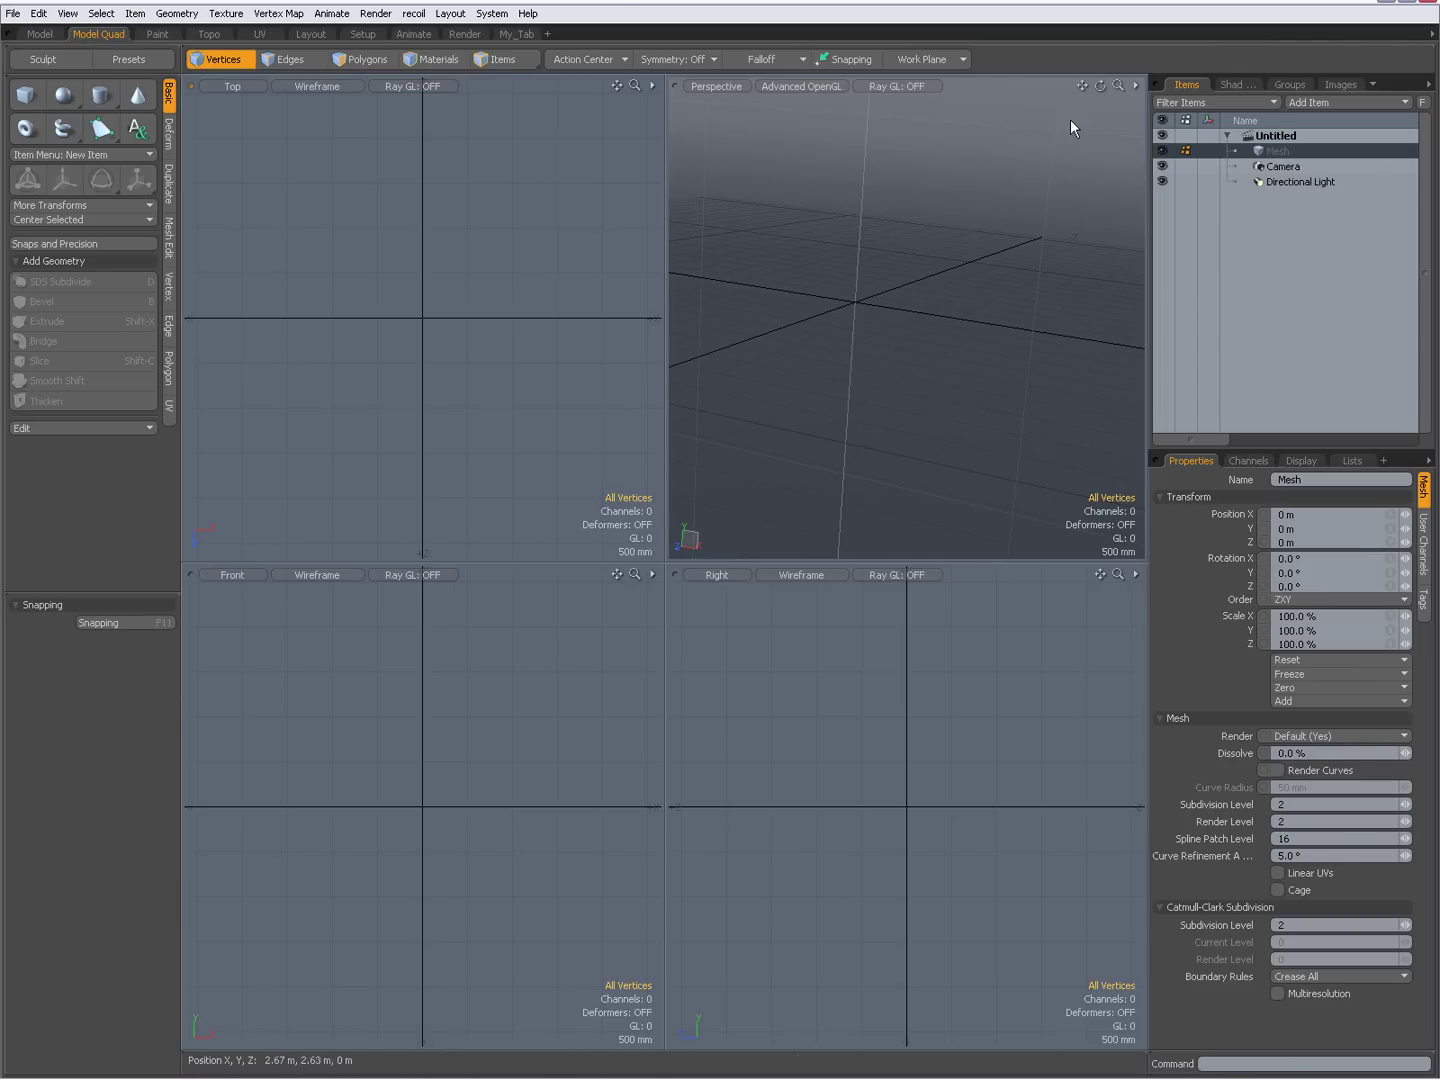
click(513, 37)
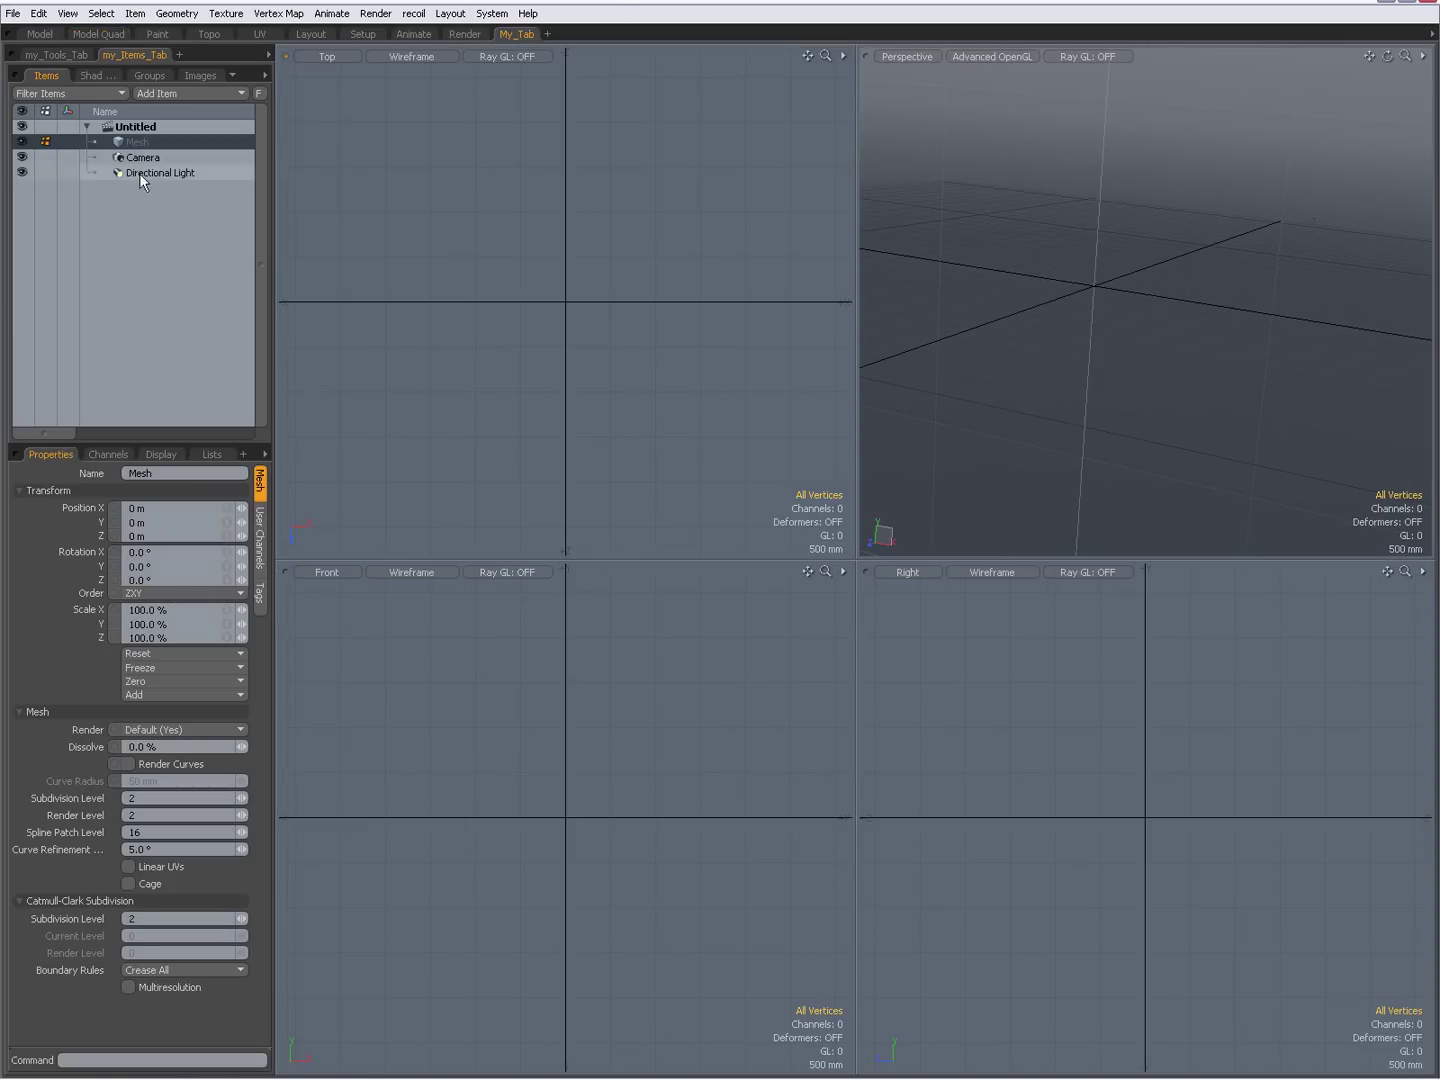
click(55, 56)
click(113, 55)
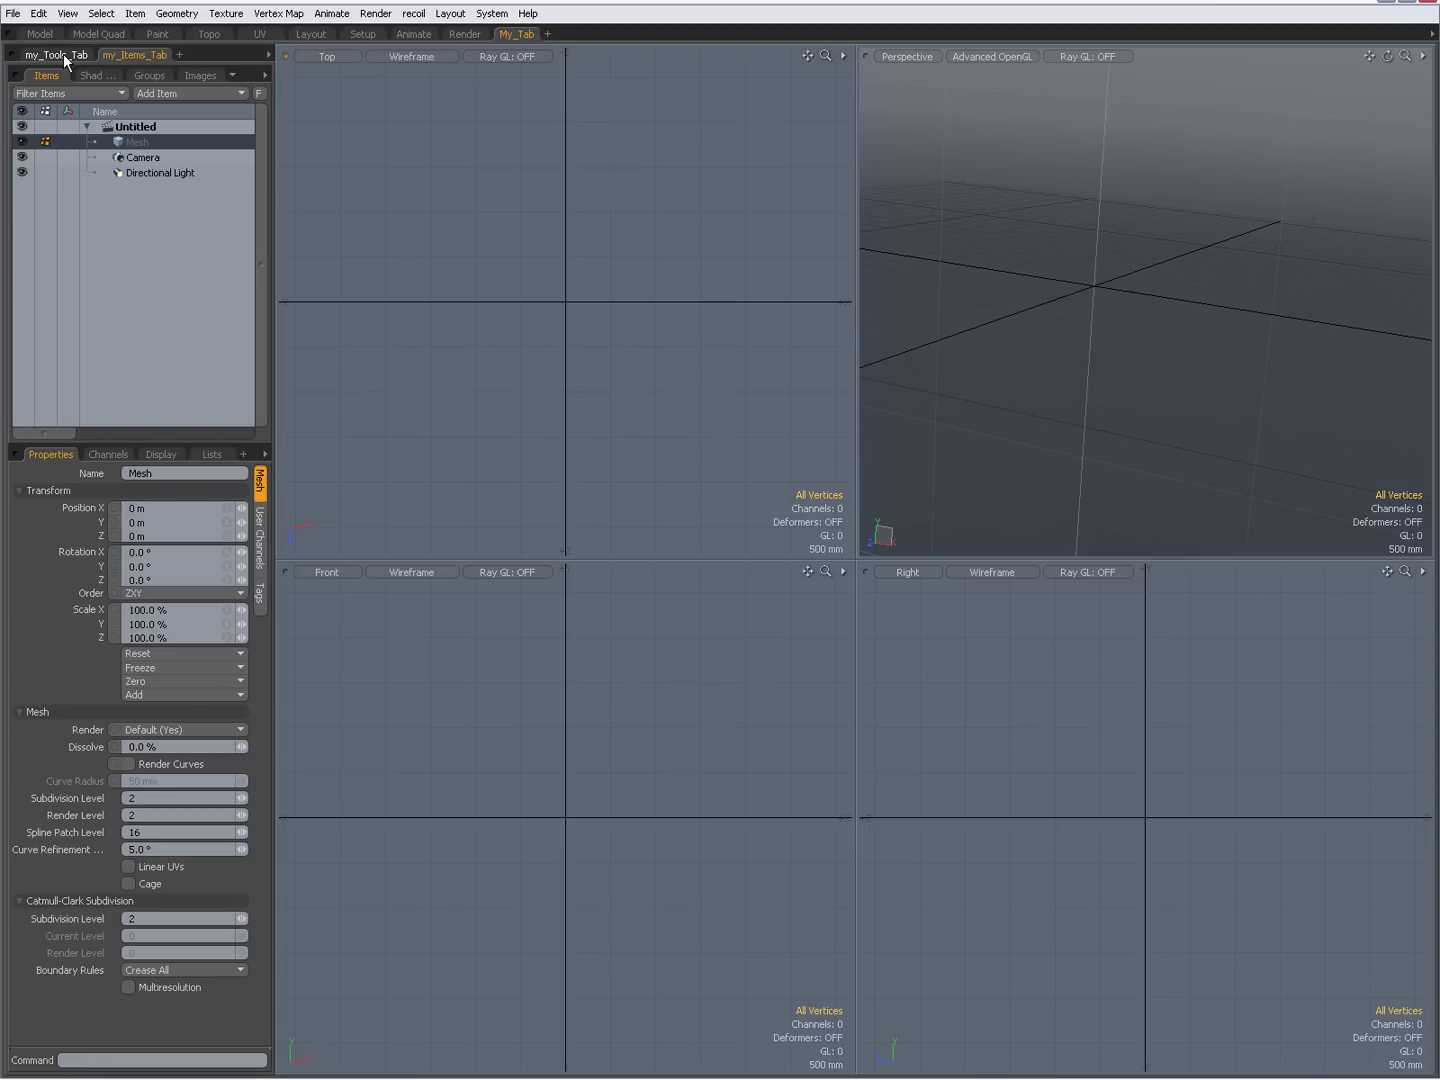
click(64, 54)
click(134, 55)
Maximize the Perspective view with ctrl+space and switch the left pane to my_Tools_Tab.
key(ctrl+space)
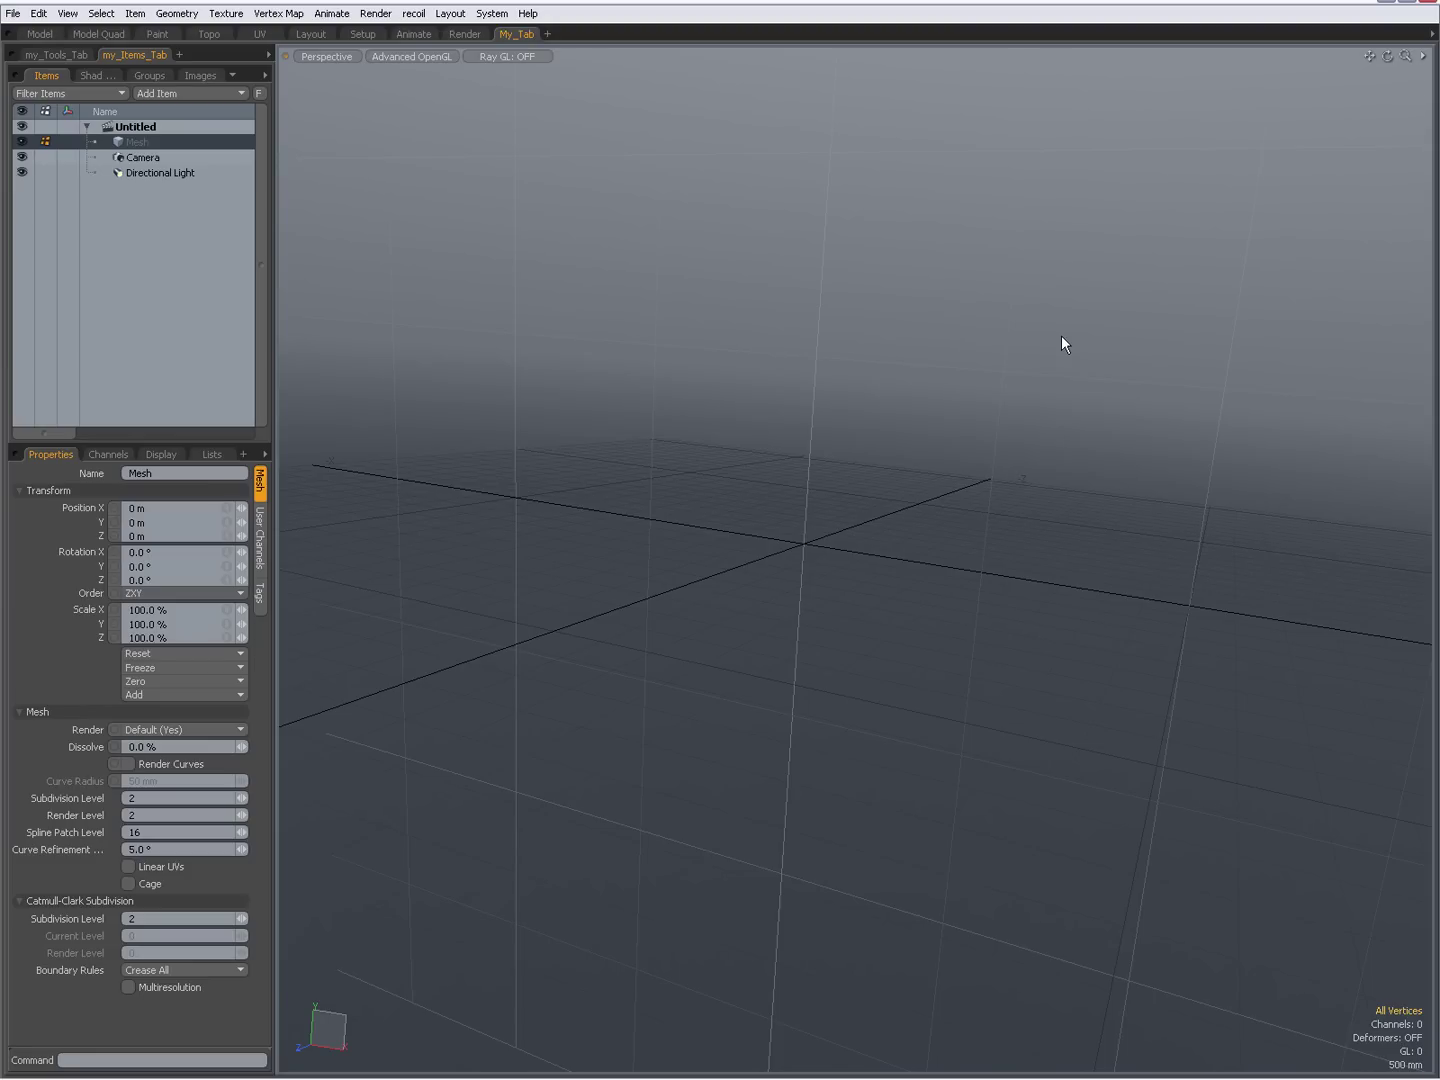
alt+drag(807, 485, 839, 465)
click(52, 54)
Add a cube at the scene origin and orbit to a three-quarter view of it.
click(40, 85)
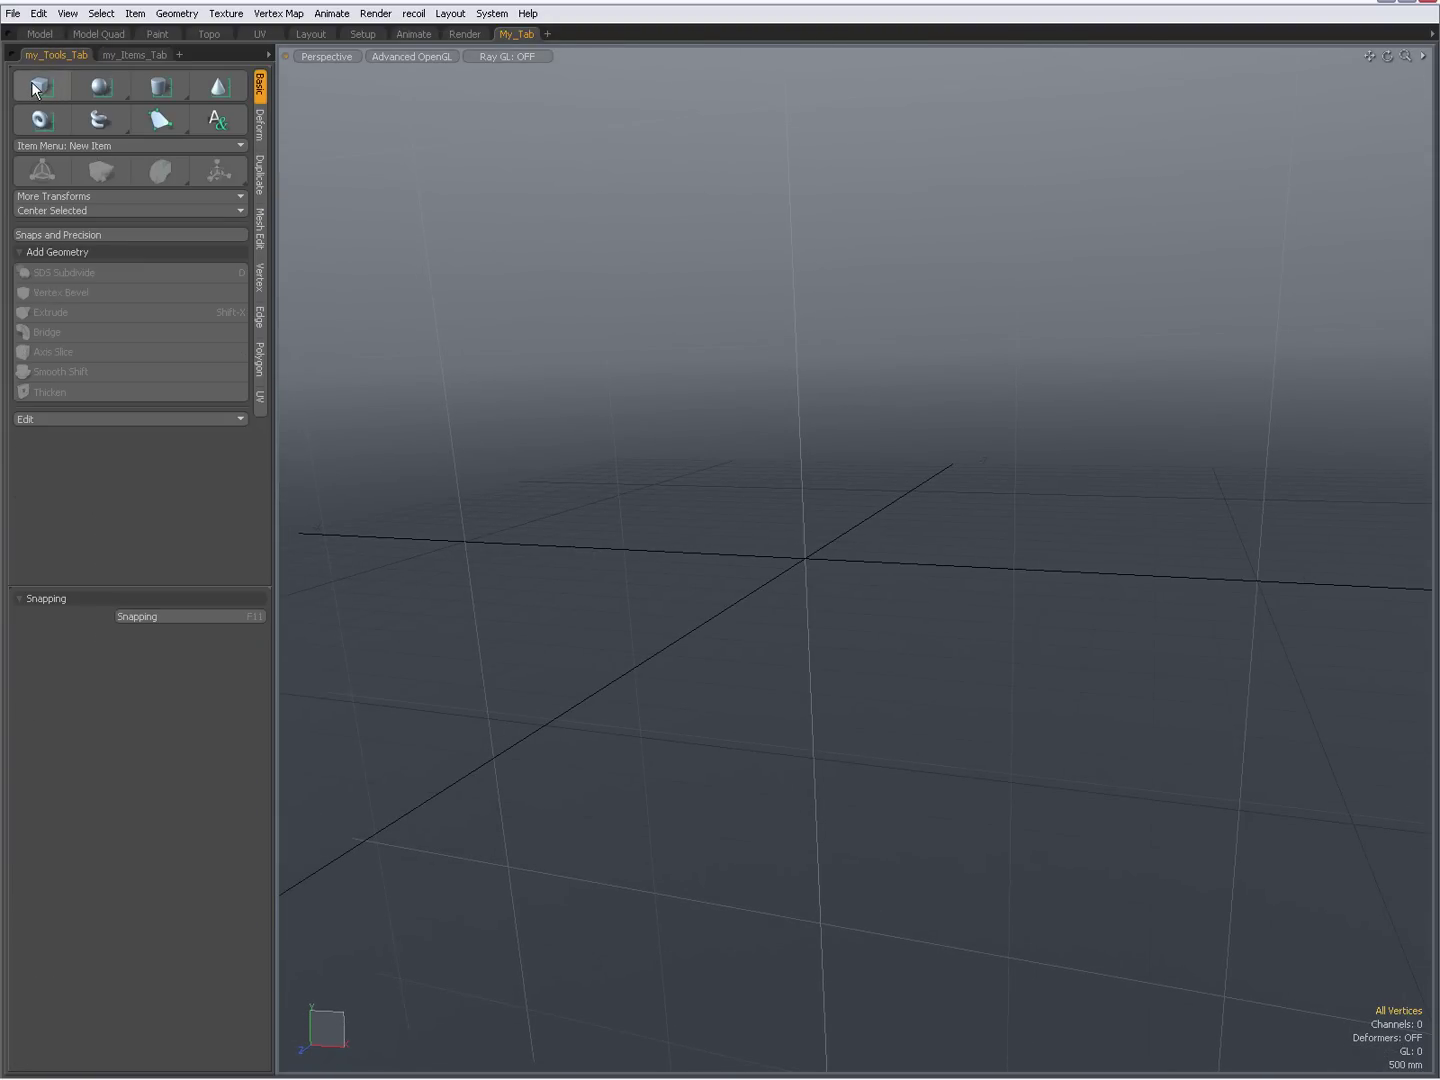
scroll(775, 527, up, 5)
scroll(1025, 631, down, 3)
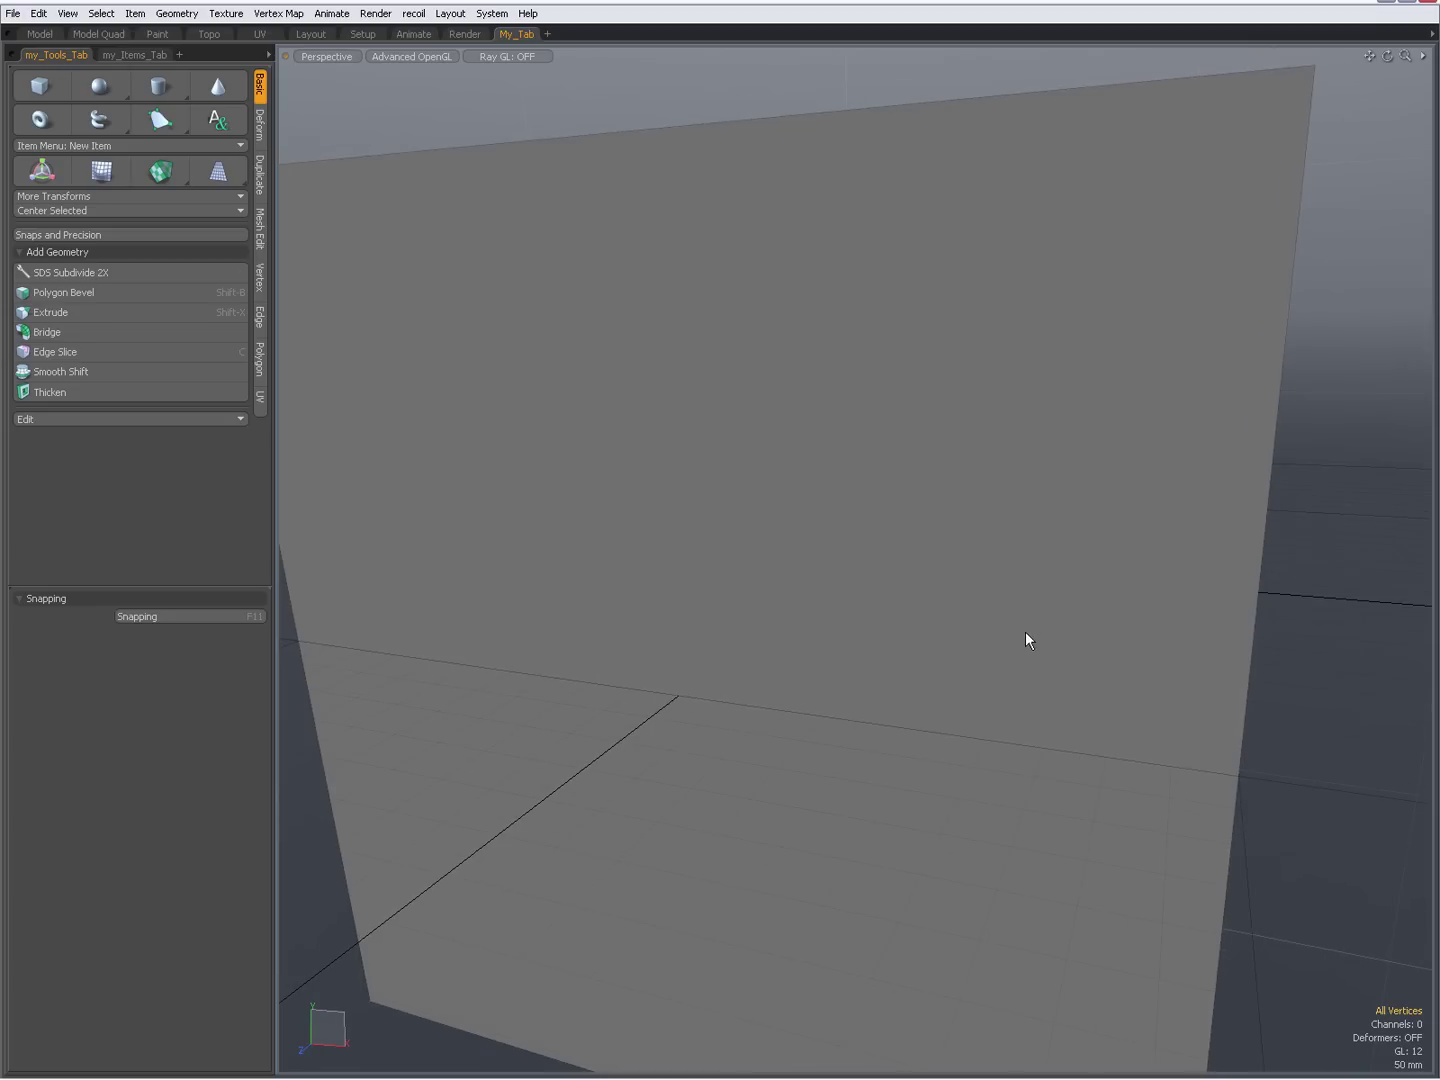
alt+drag(896, 635, 790, 600)
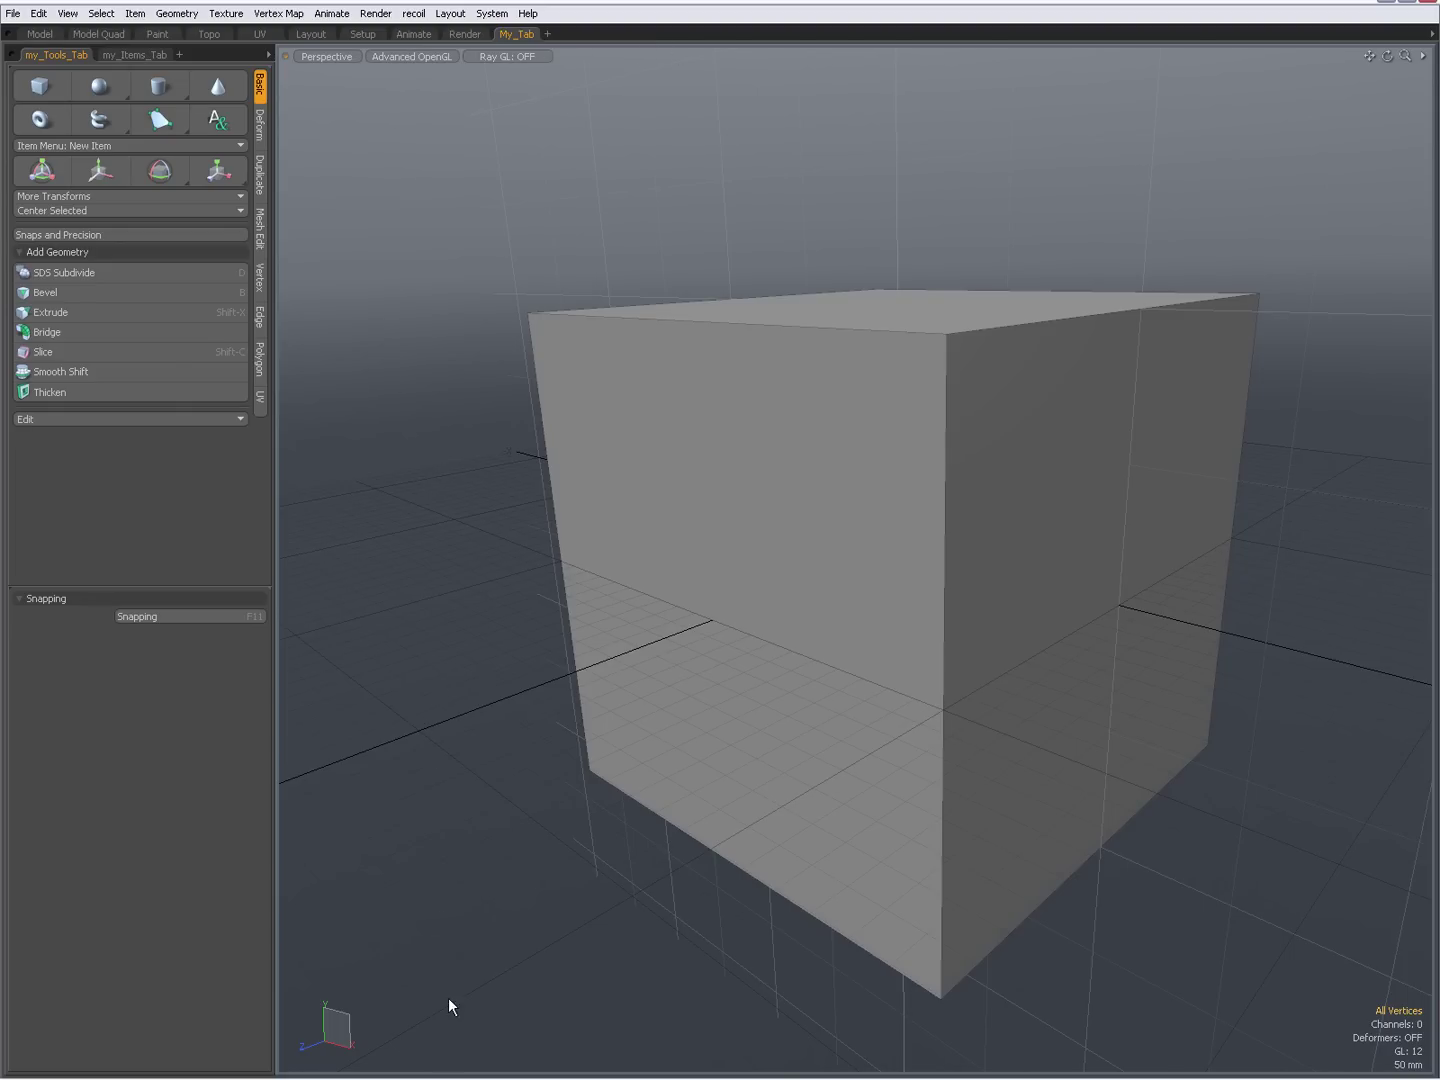
alt+drag(780, 589, 734, 602)
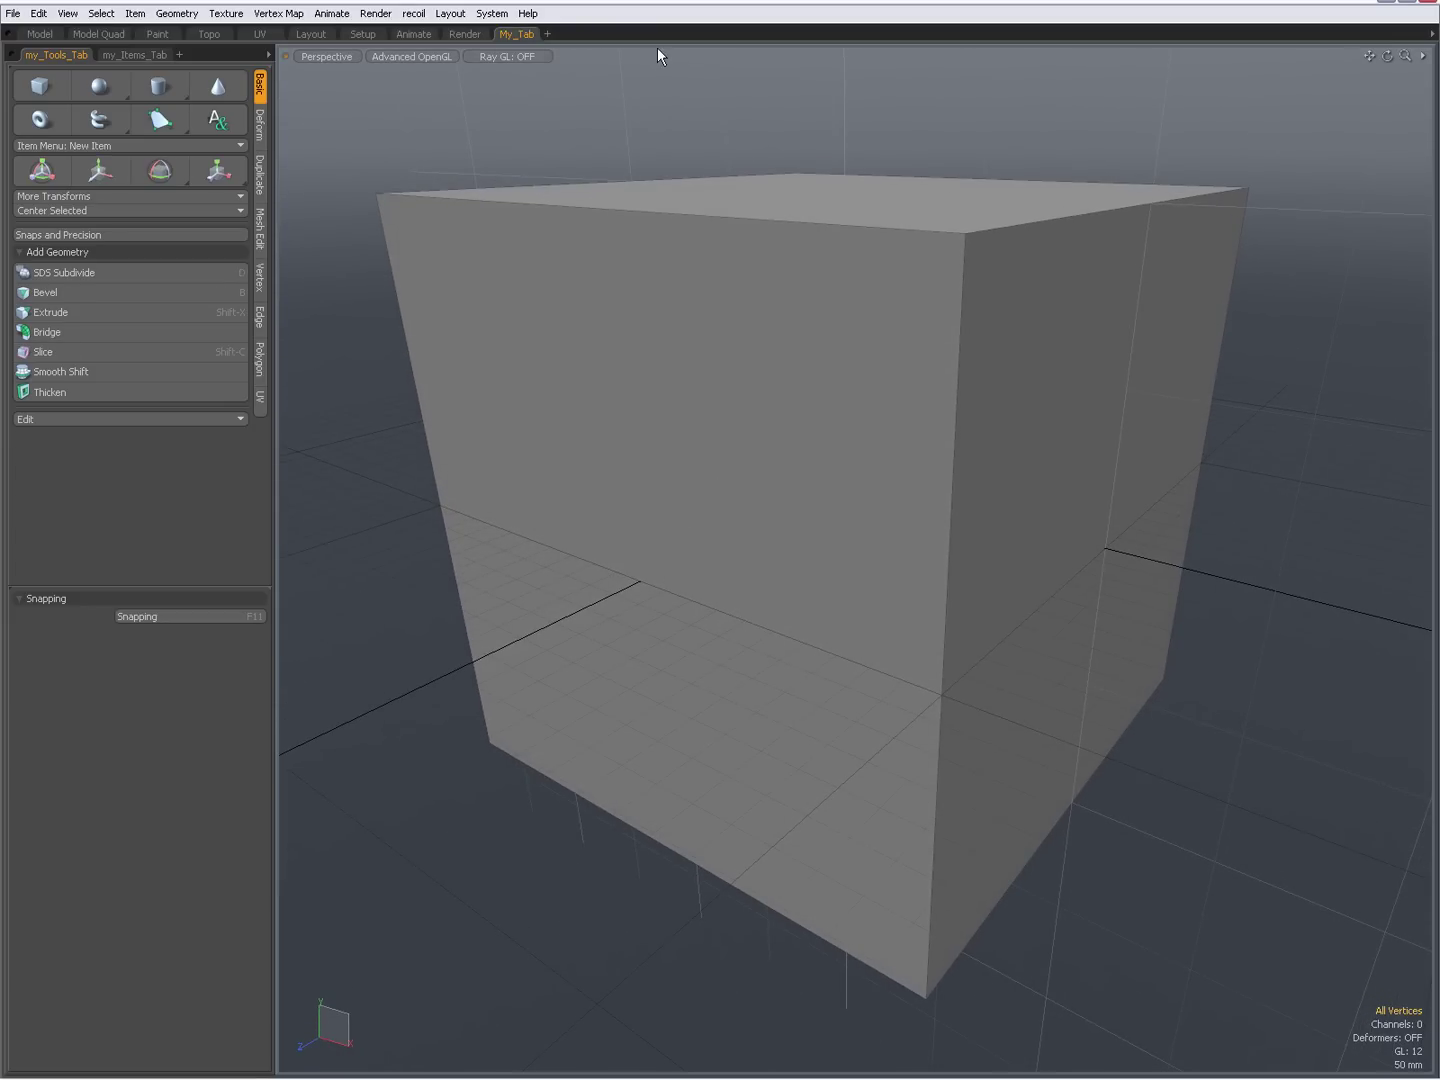
click(99, 34)
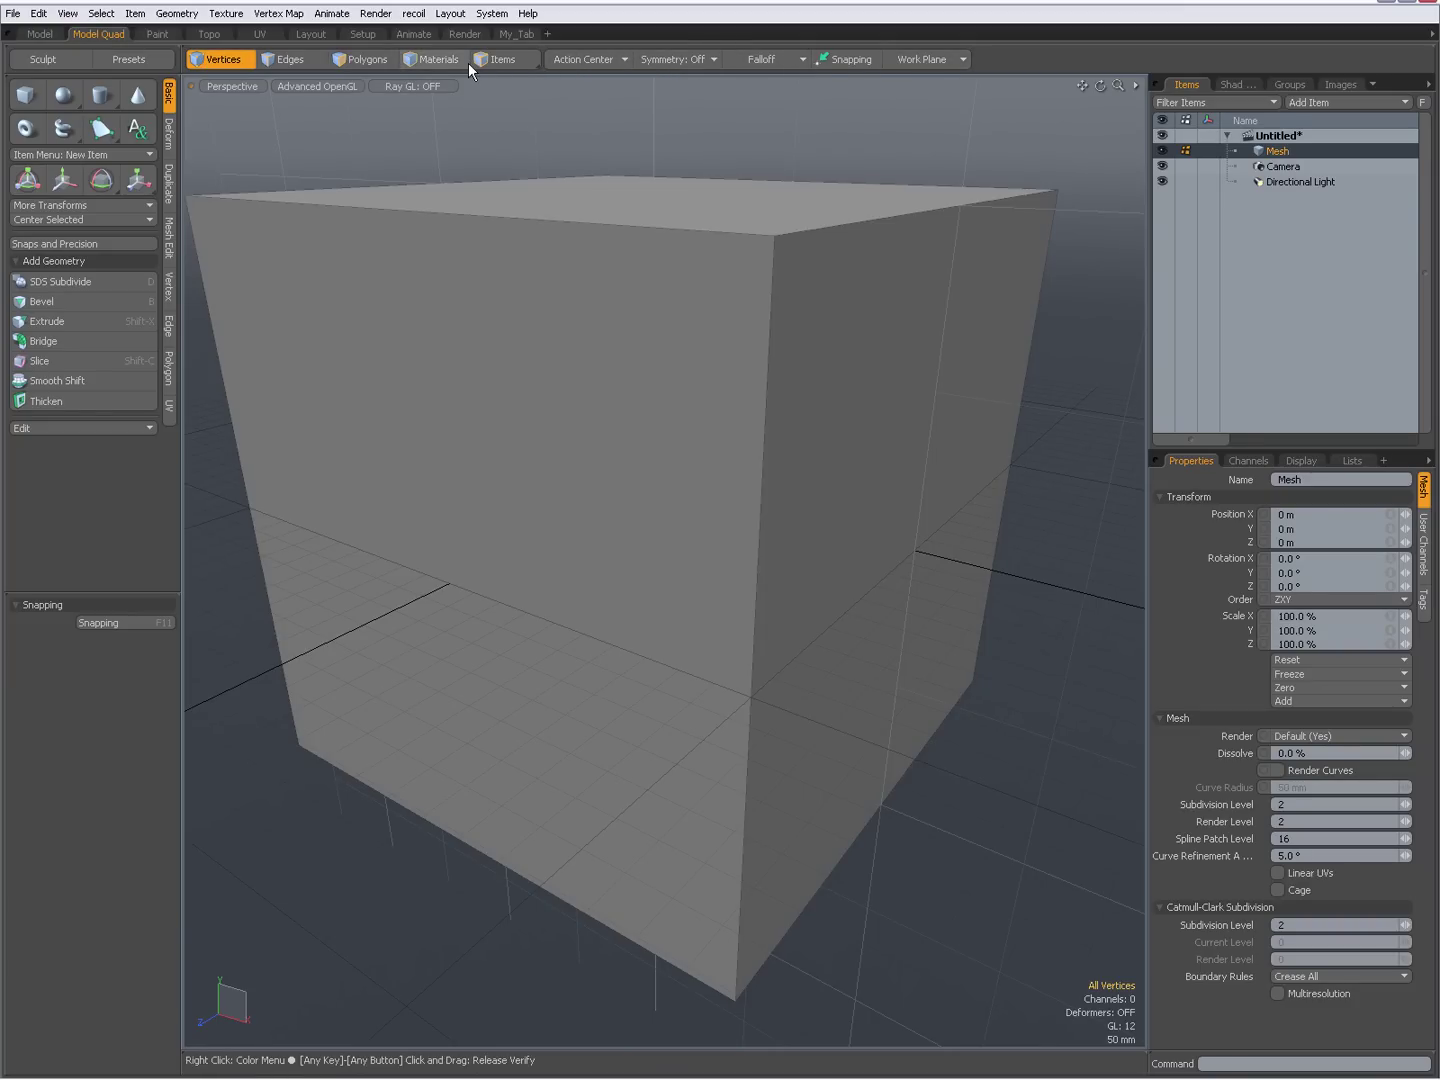
click(507, 33)
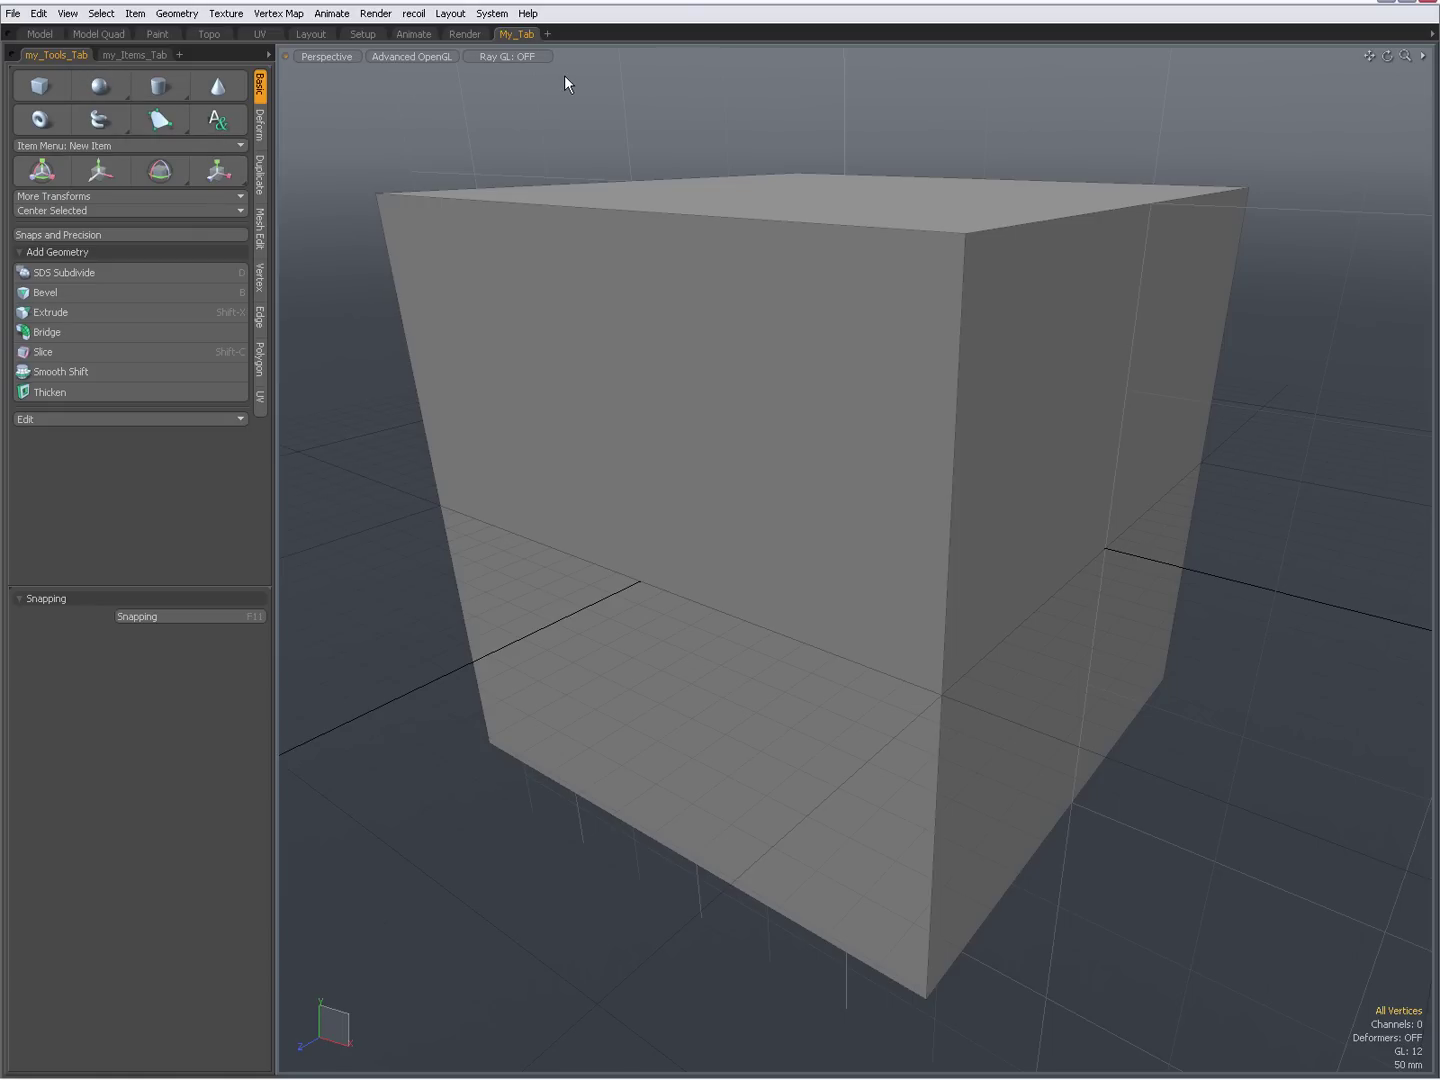
Create a new floating palette from Layout > Palettes, stretched wide and short above the cube.
click(450, 14)
mouse_move(468, 195)
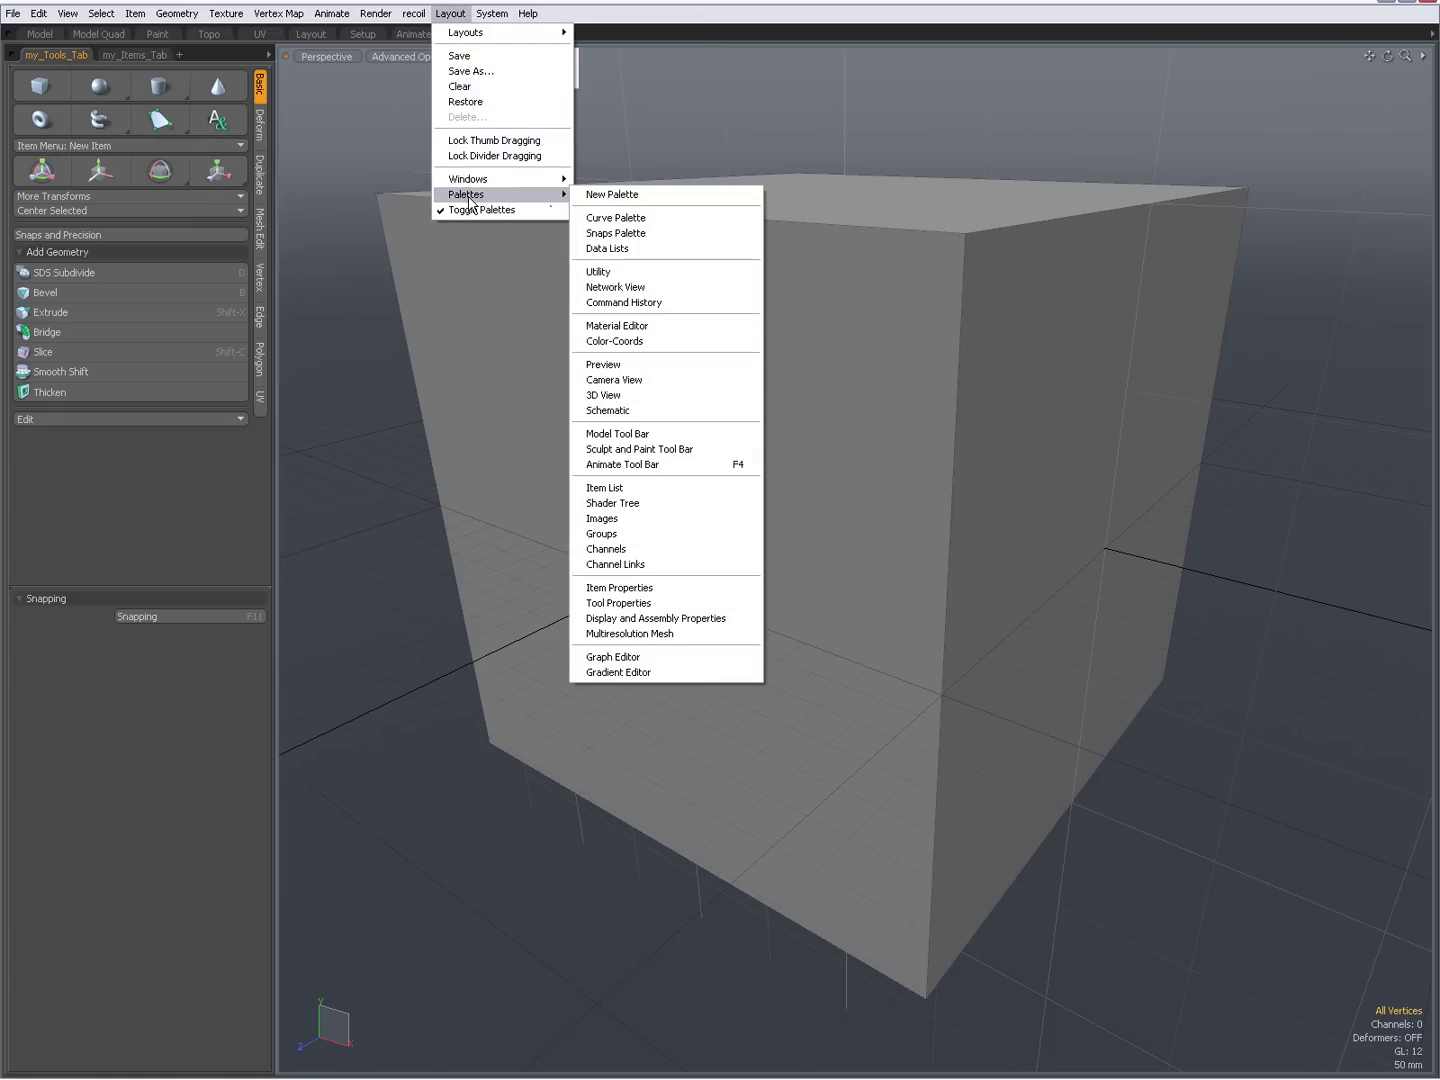
click(612, 194)
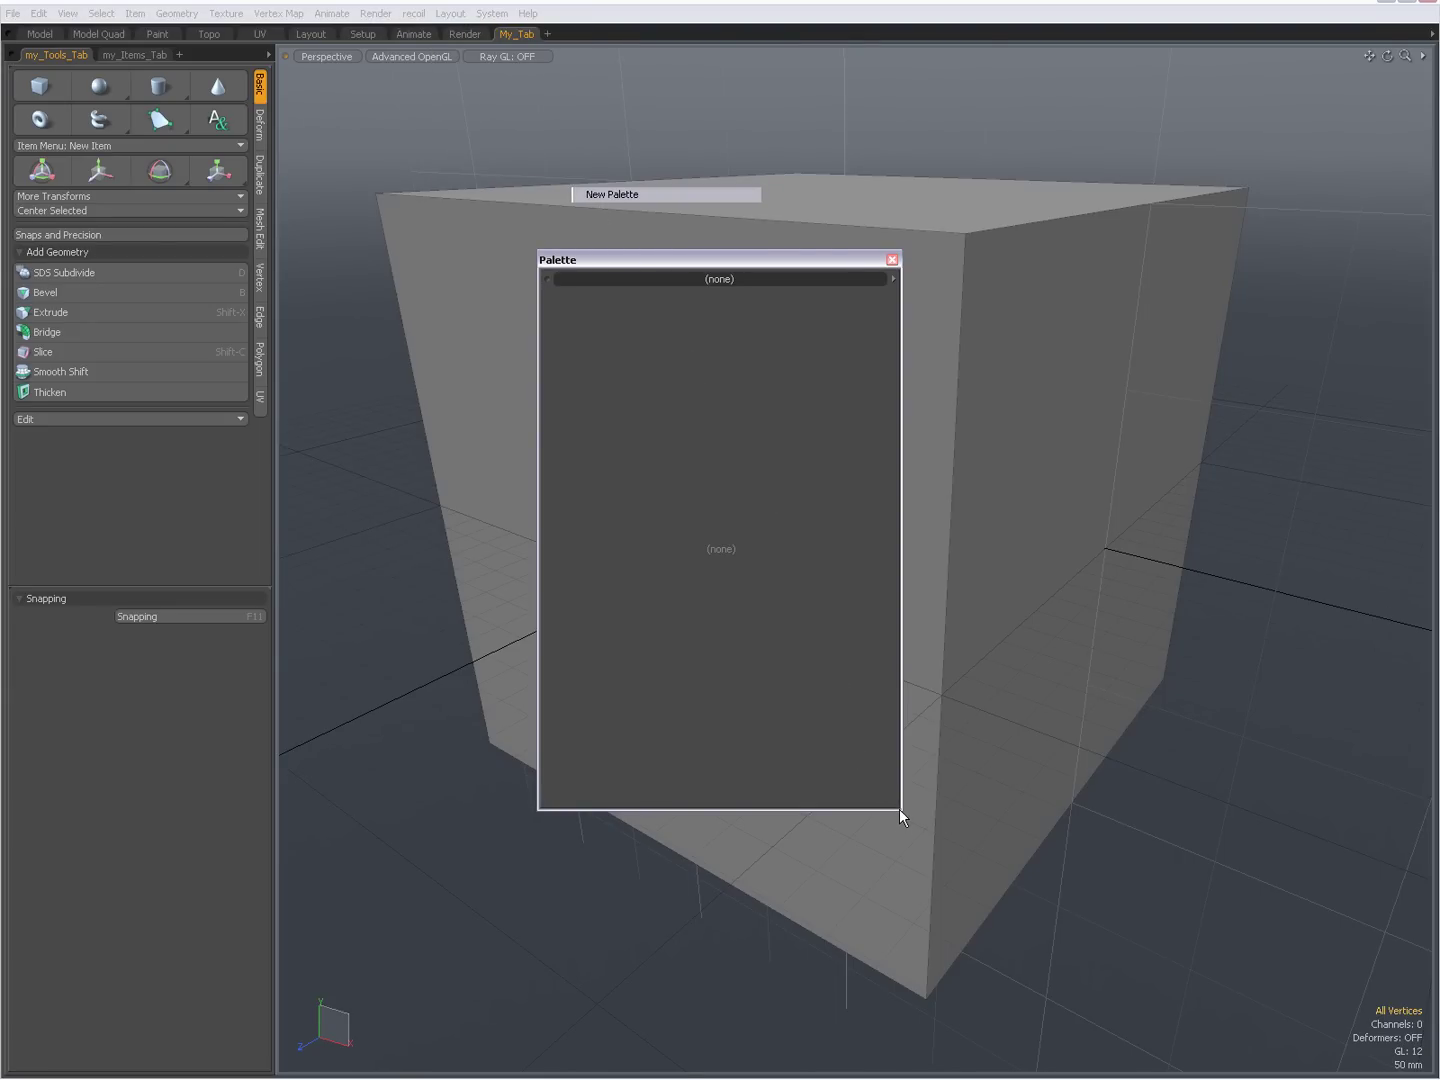
drag(898, 808, 1398, 409)
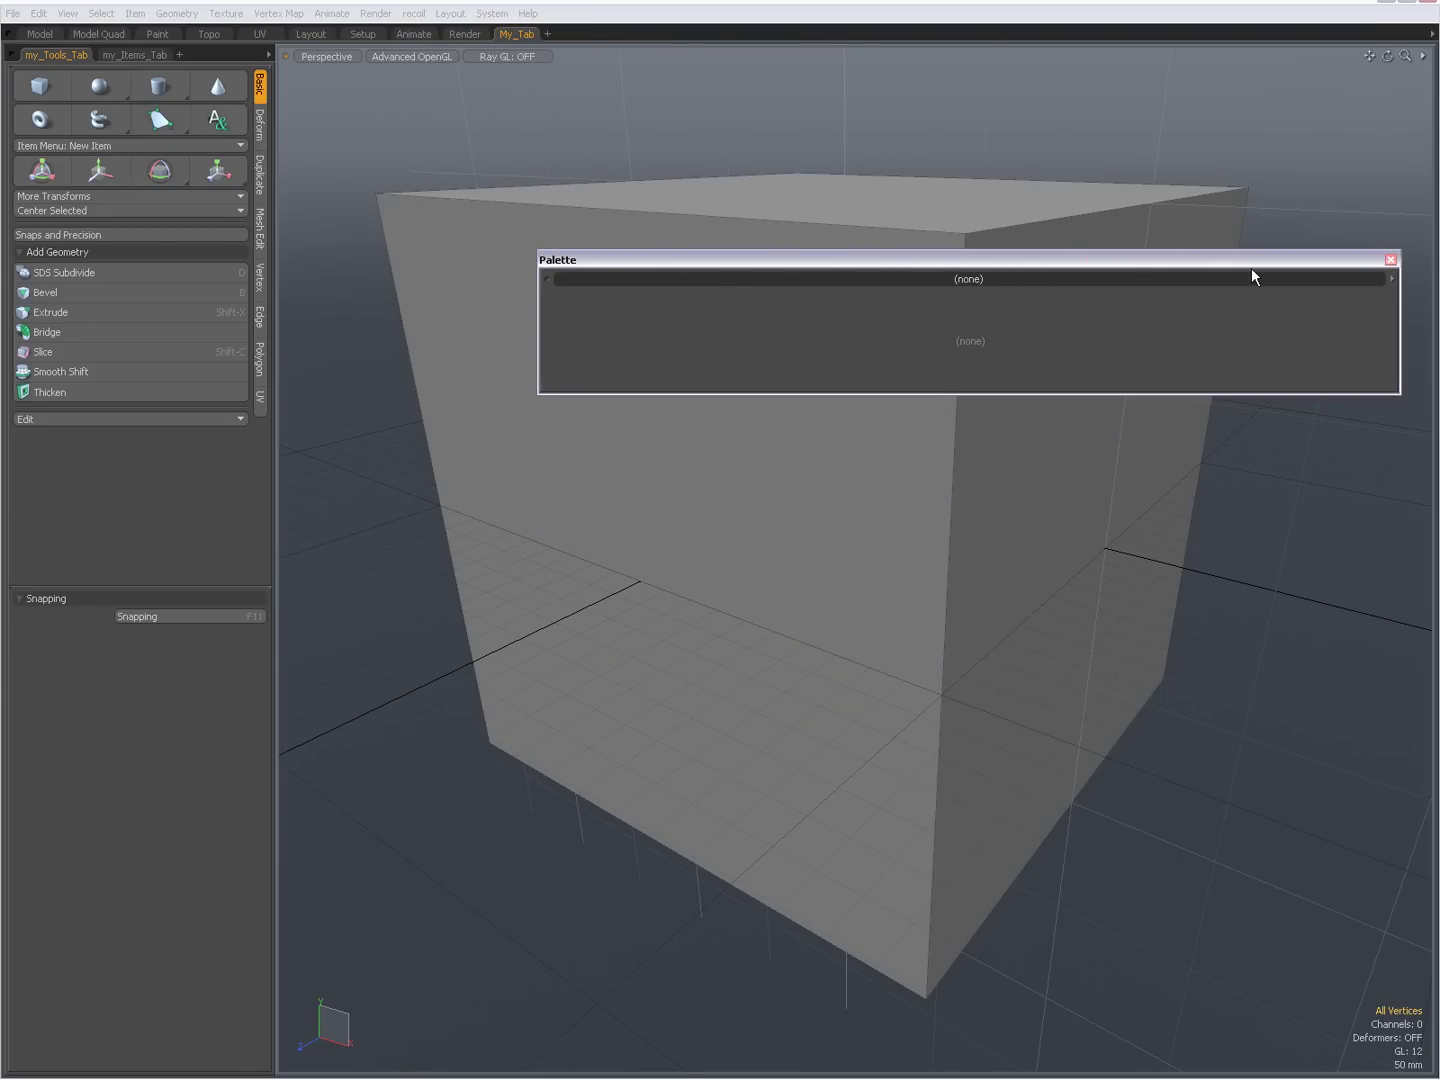
drag(1251, 265, 935, 207)
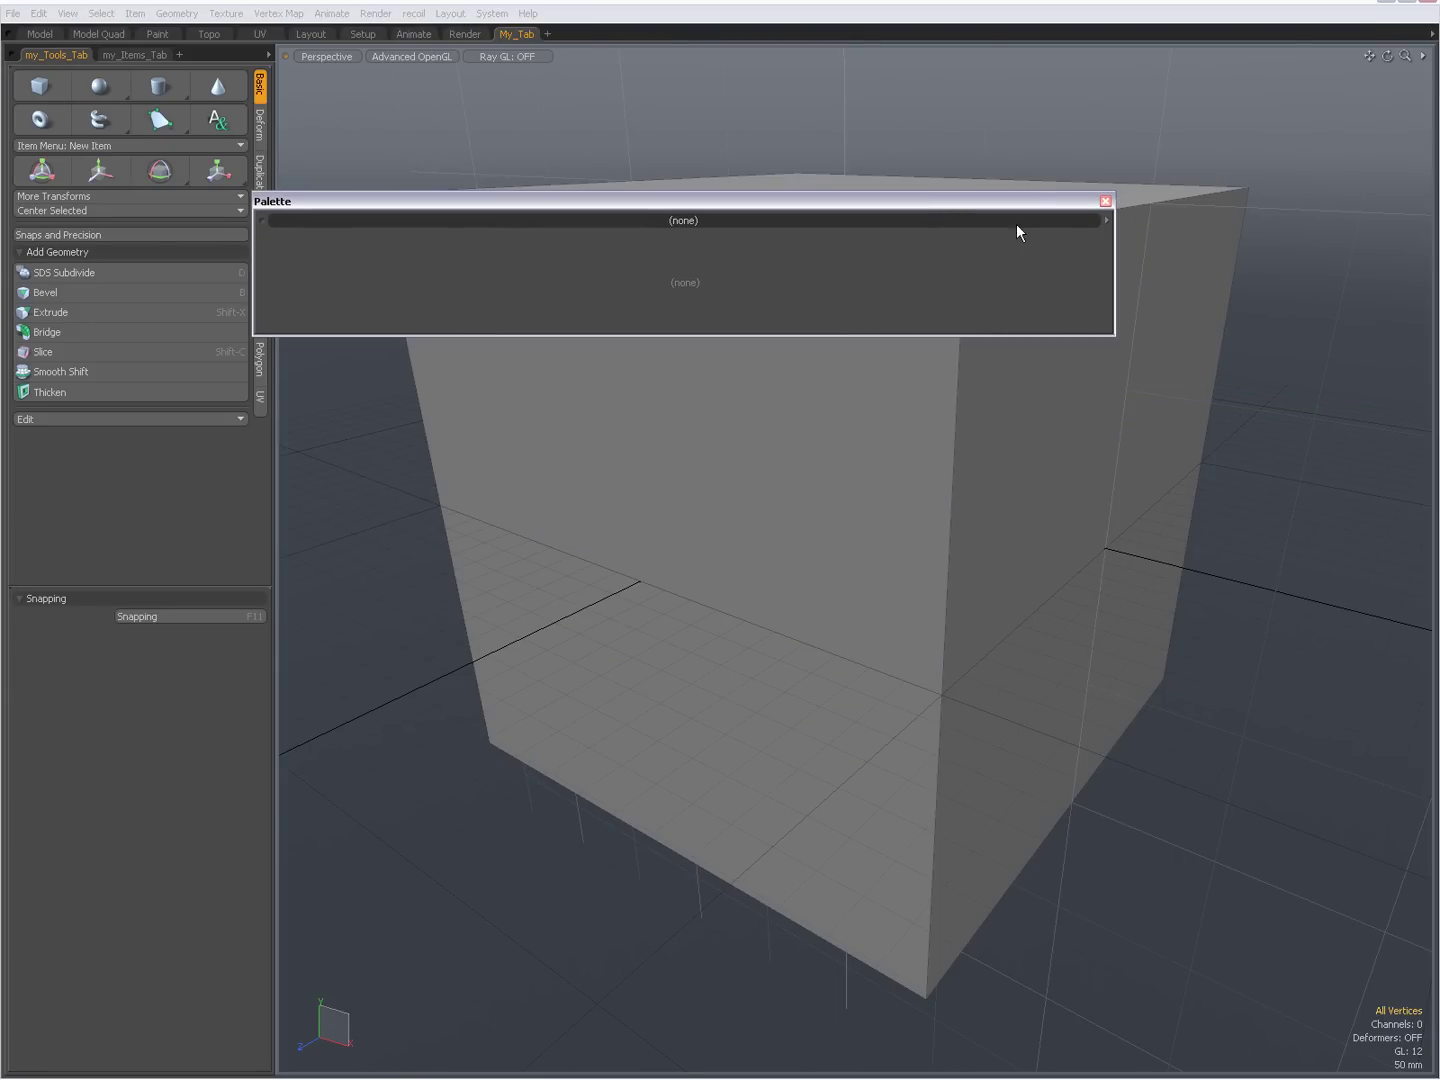
click(1106, 220)
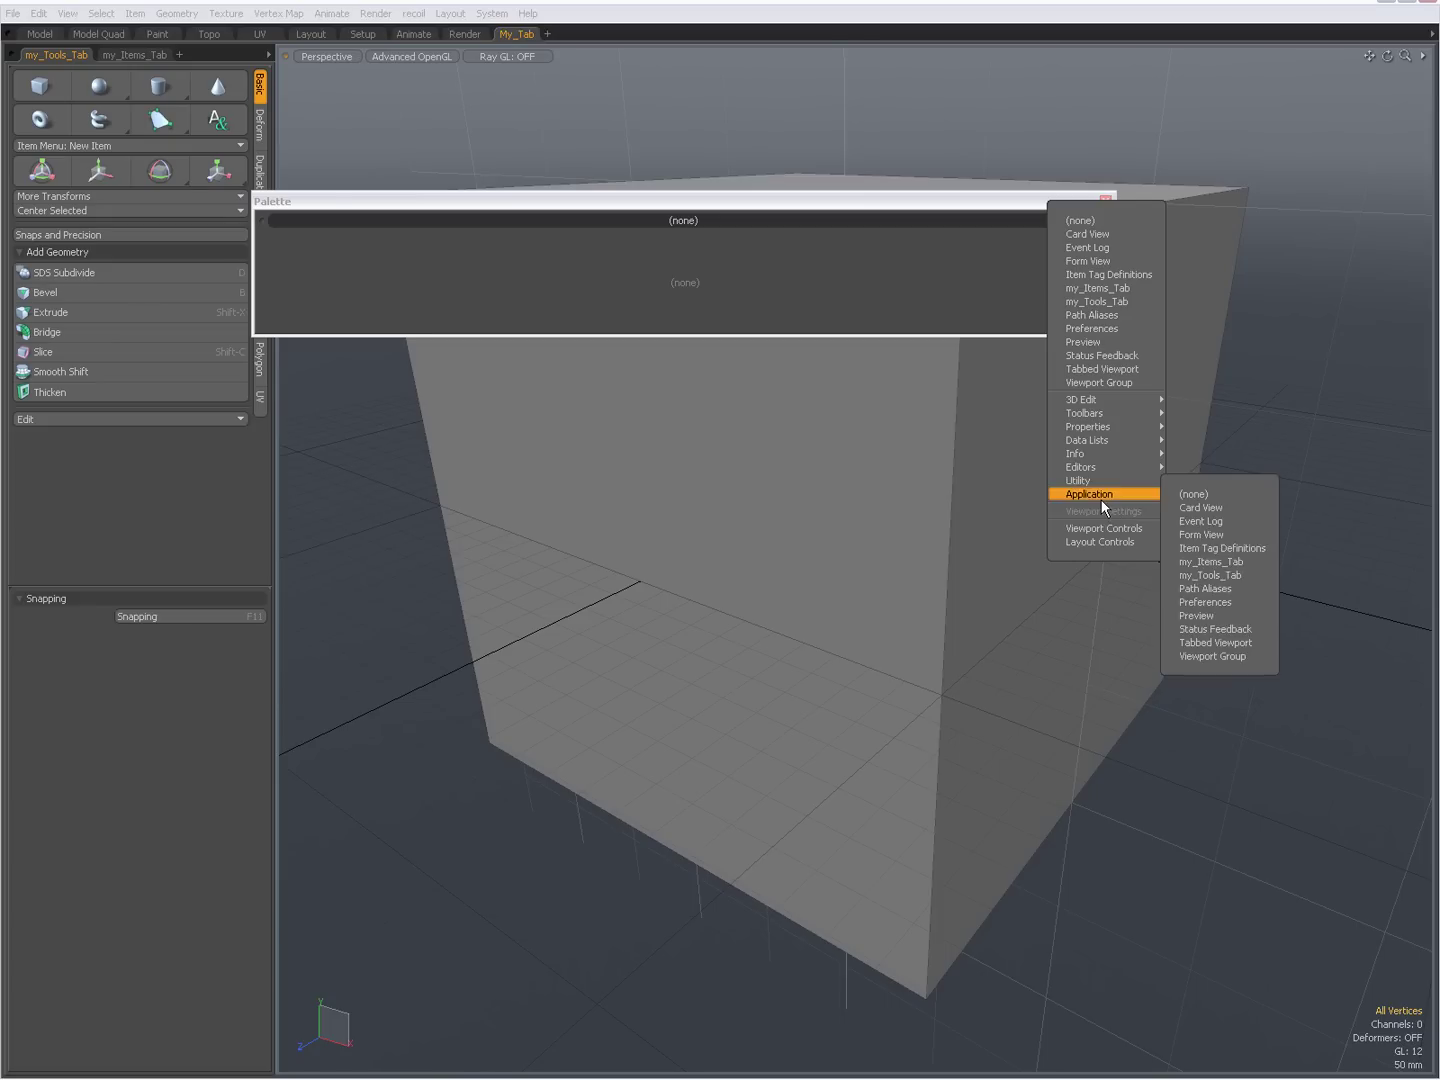
Load the ModoModesLayout toolbar from Viewport Settings into the palette, replacing modo Tools.
mouse_move(1094, 411)
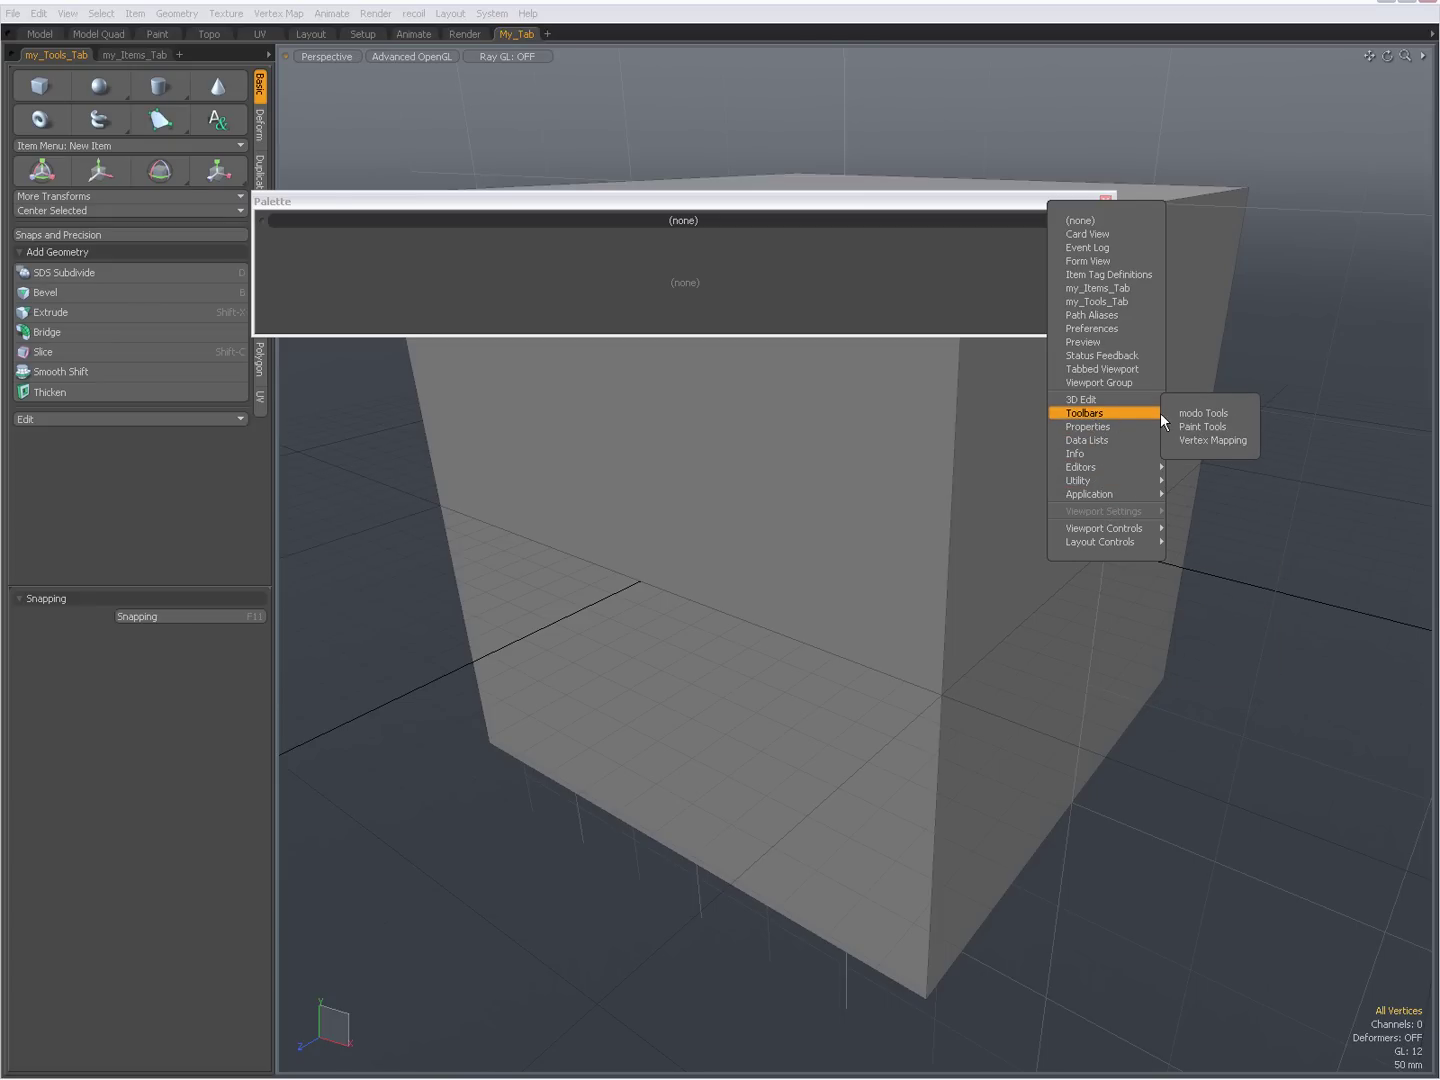
click(1205, 413)
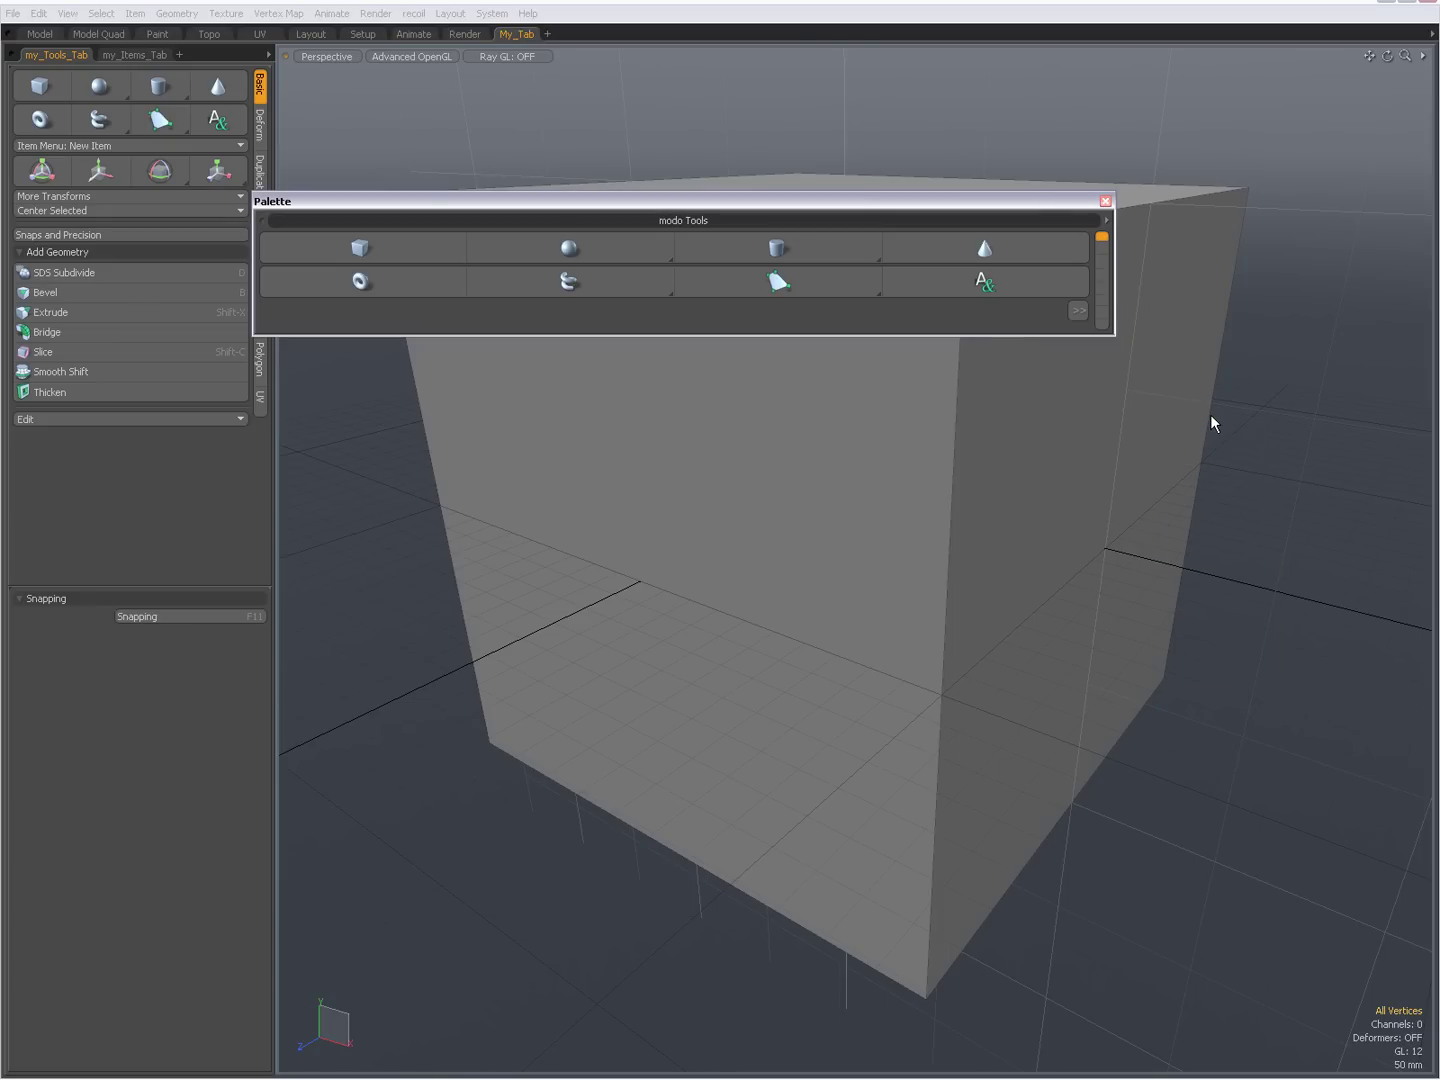
click(1105, 221)
mouse_move(1102, 282)
mouse_move(1105, 376)
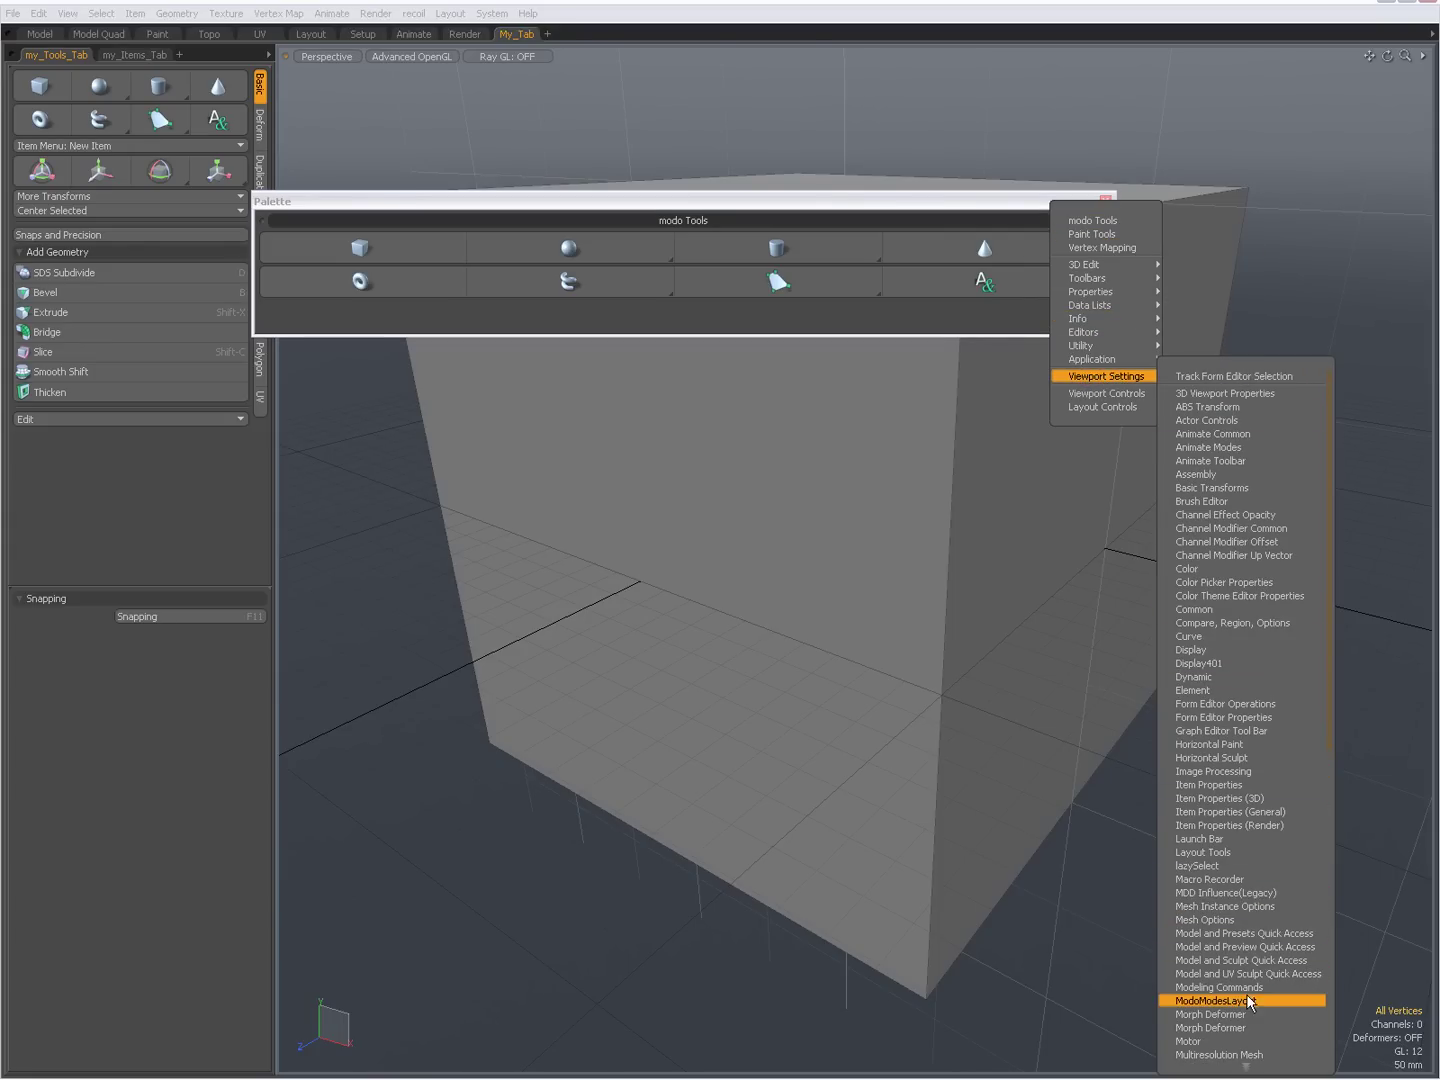
scroll(1246, 1063, down, 6)
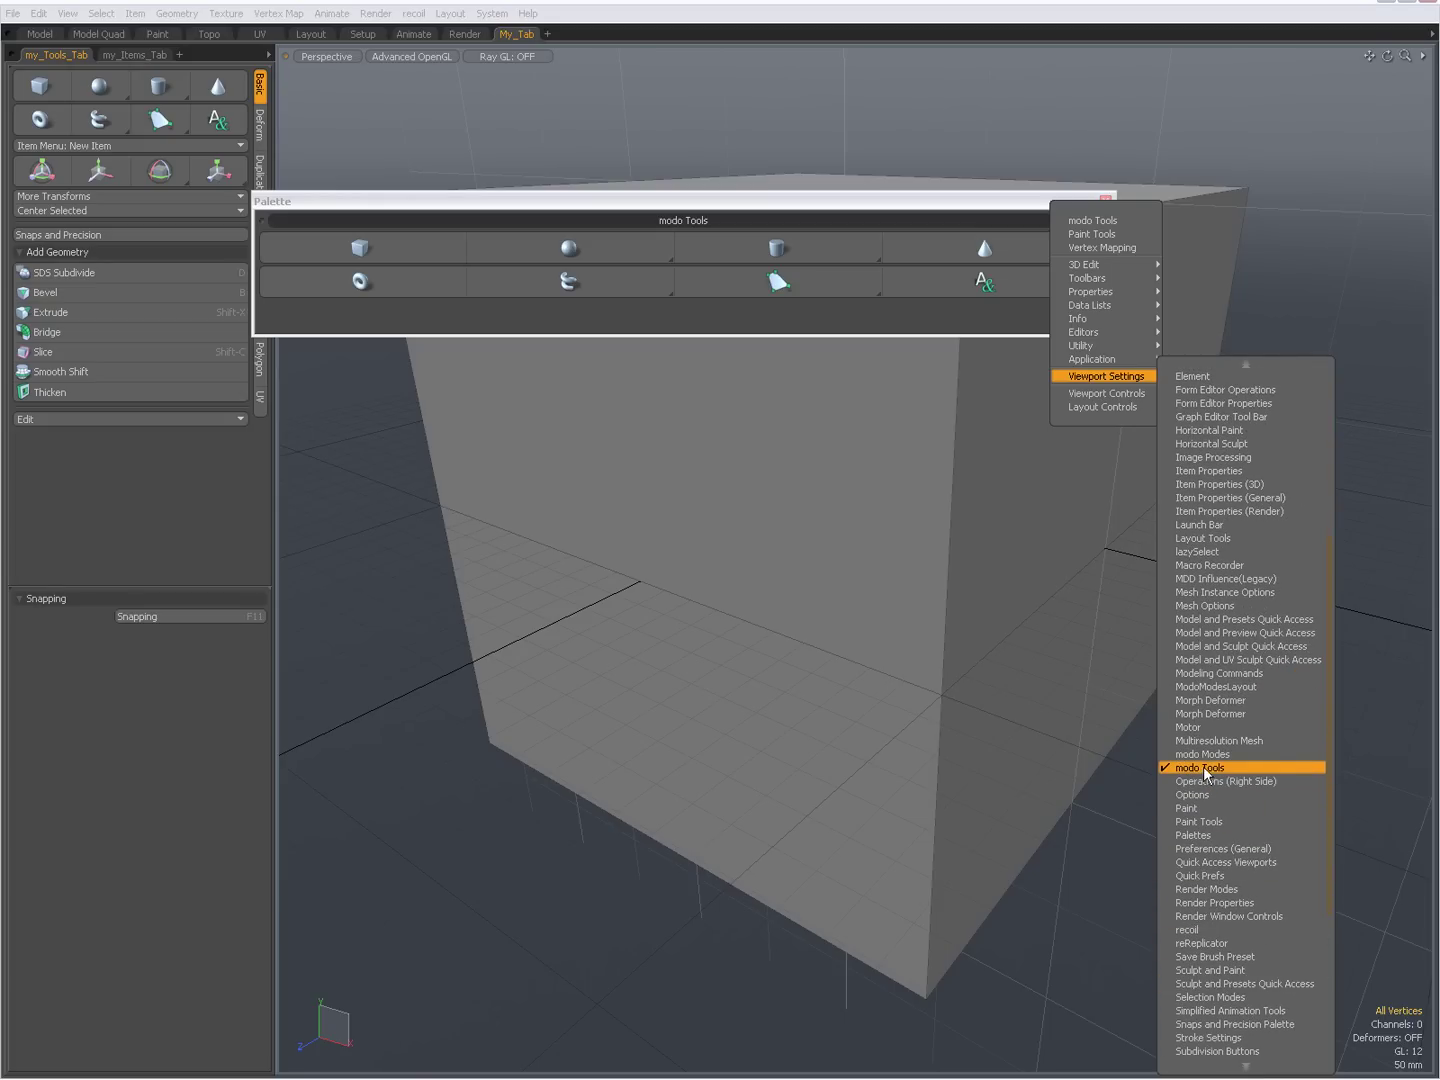
click(1233, 689)
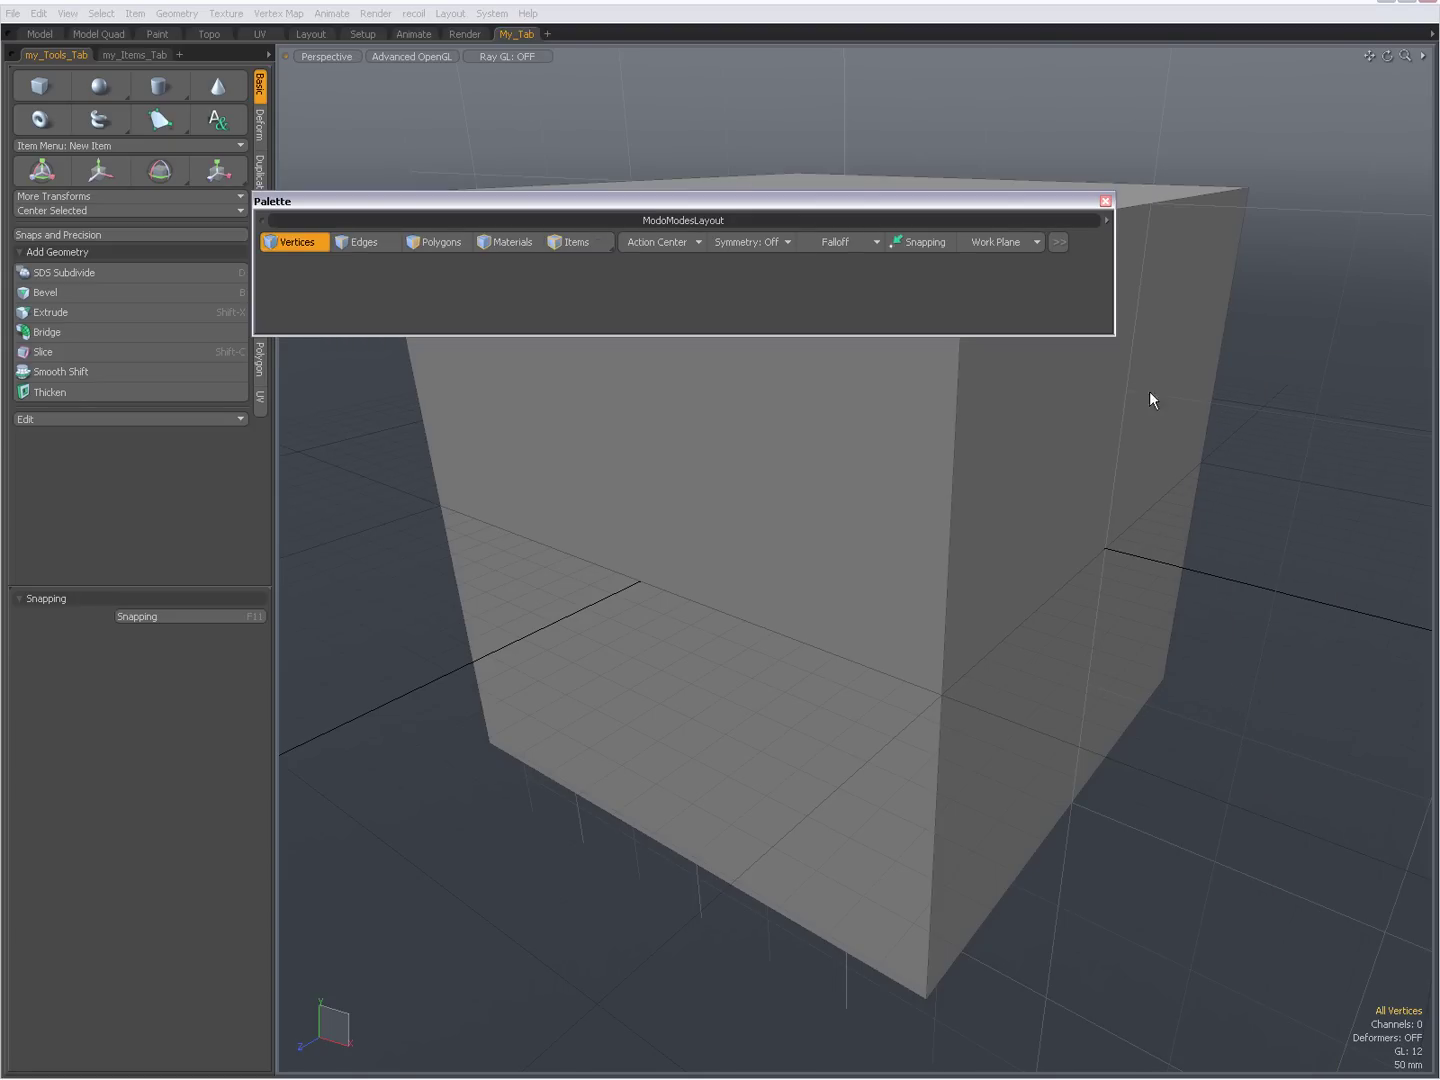
Resize the palette to a single toolbar row and move it to the top of the screen.
drag(1116, 301, 1276, 275)
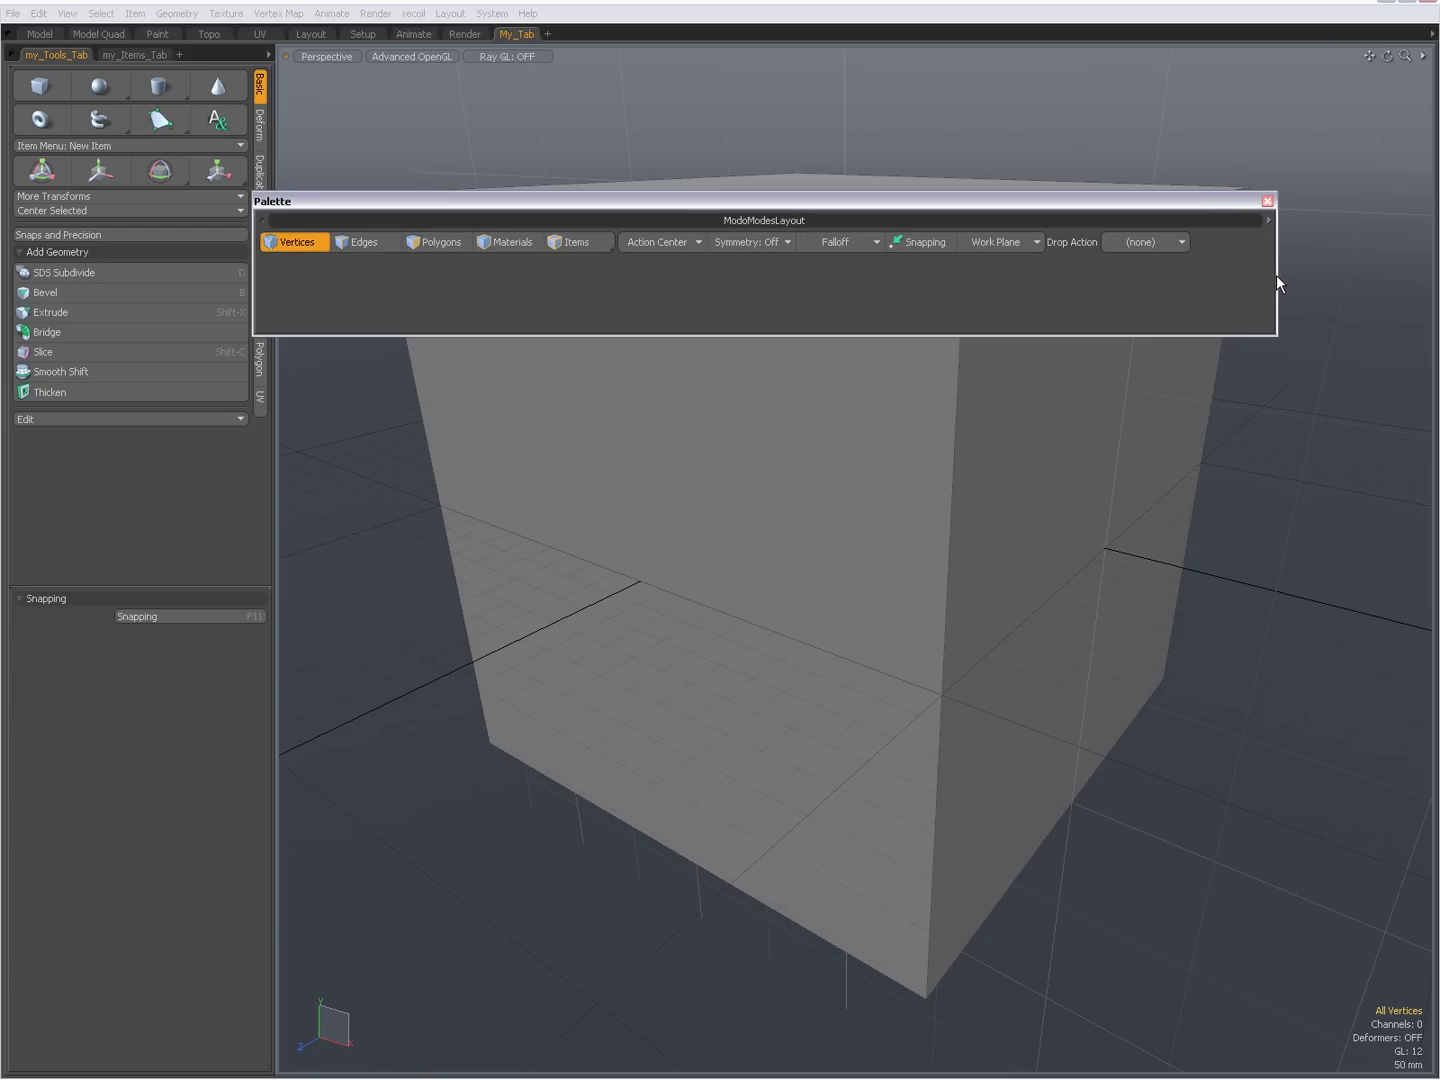
drag(1118, 334, 1109, 237)
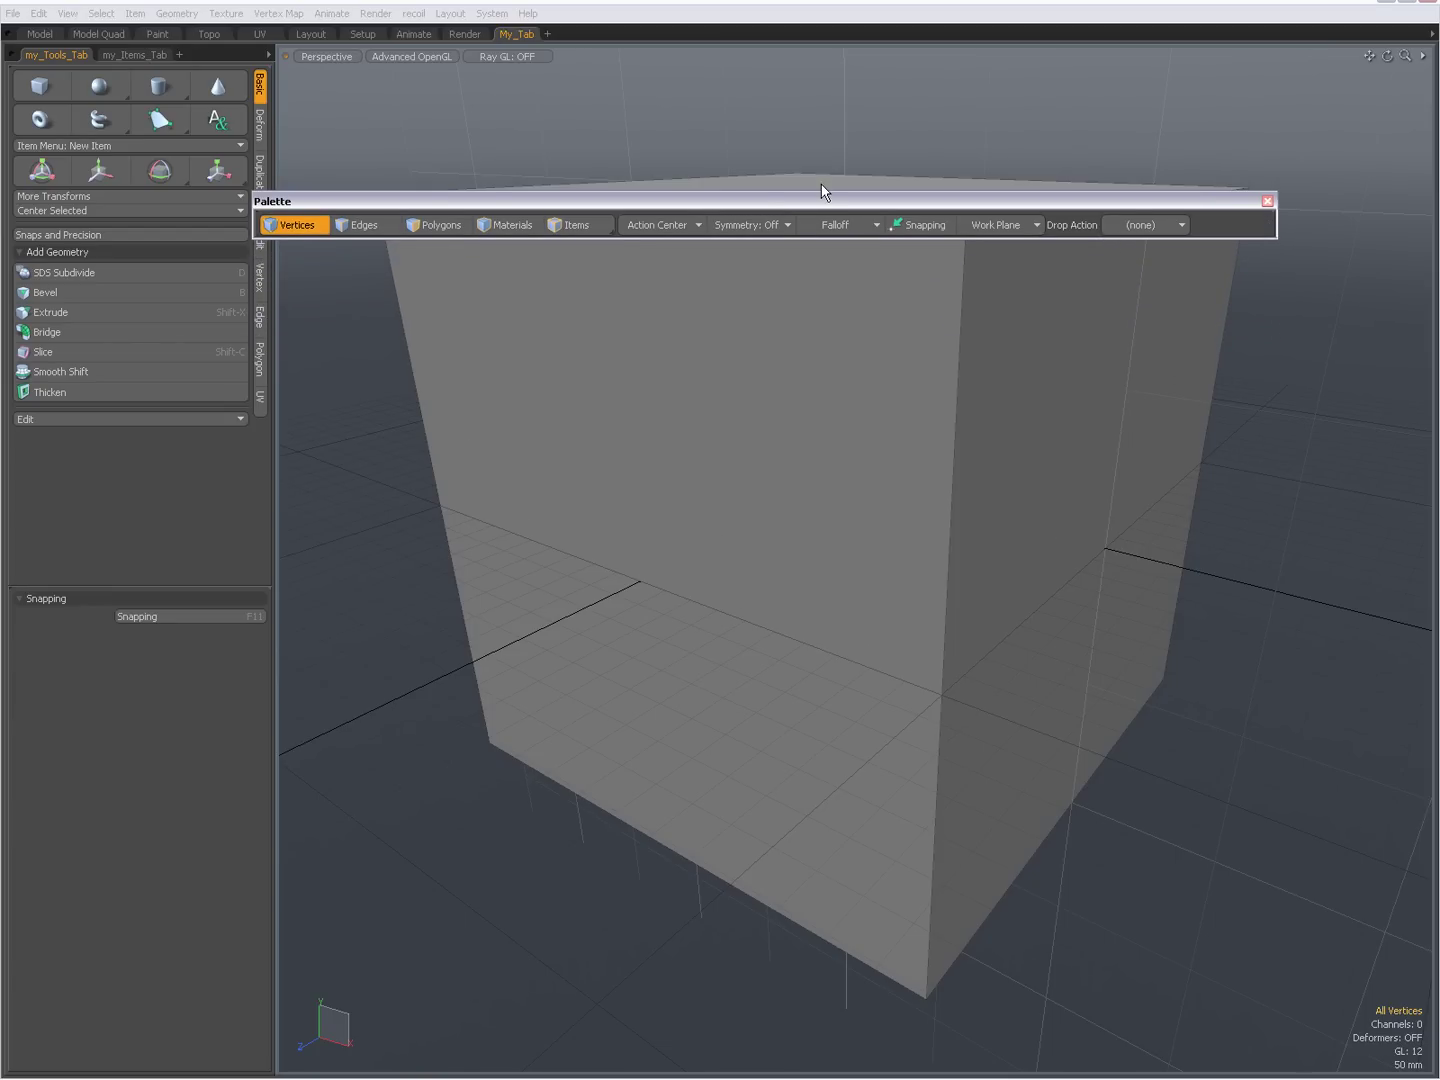
drag(654, 203, 957, 5)
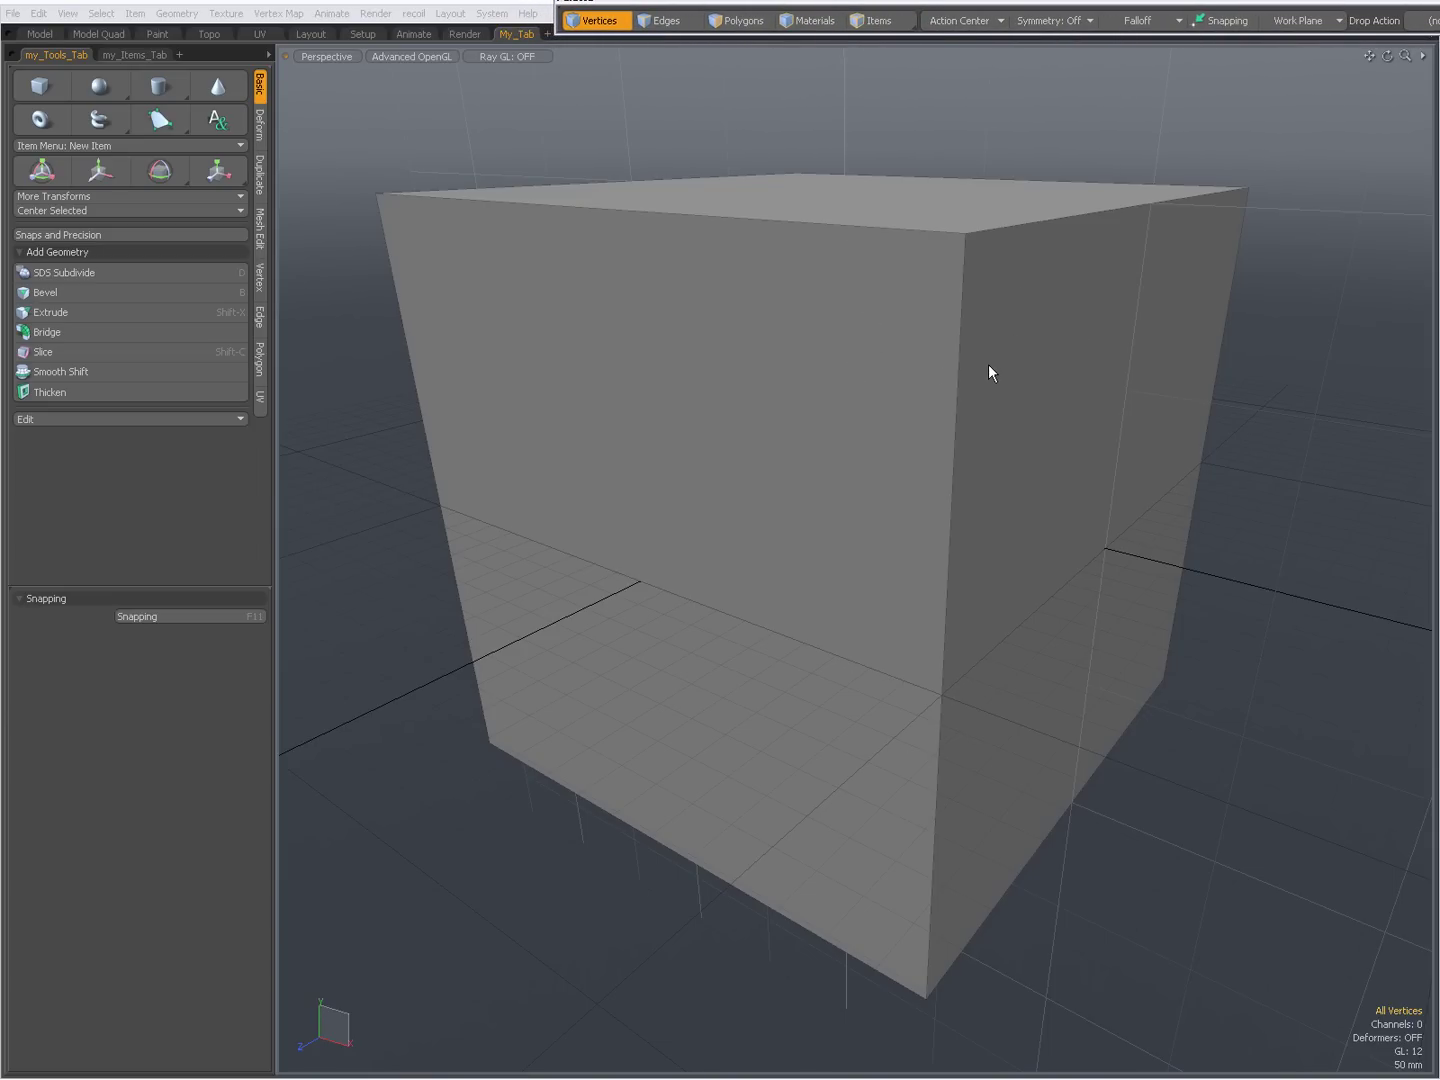
Orbit the view around the cube and nudge the modes palette slightly left.
alt+drag(988, 364, 903, 133)
alt+drag(912, 463, 898, 448)
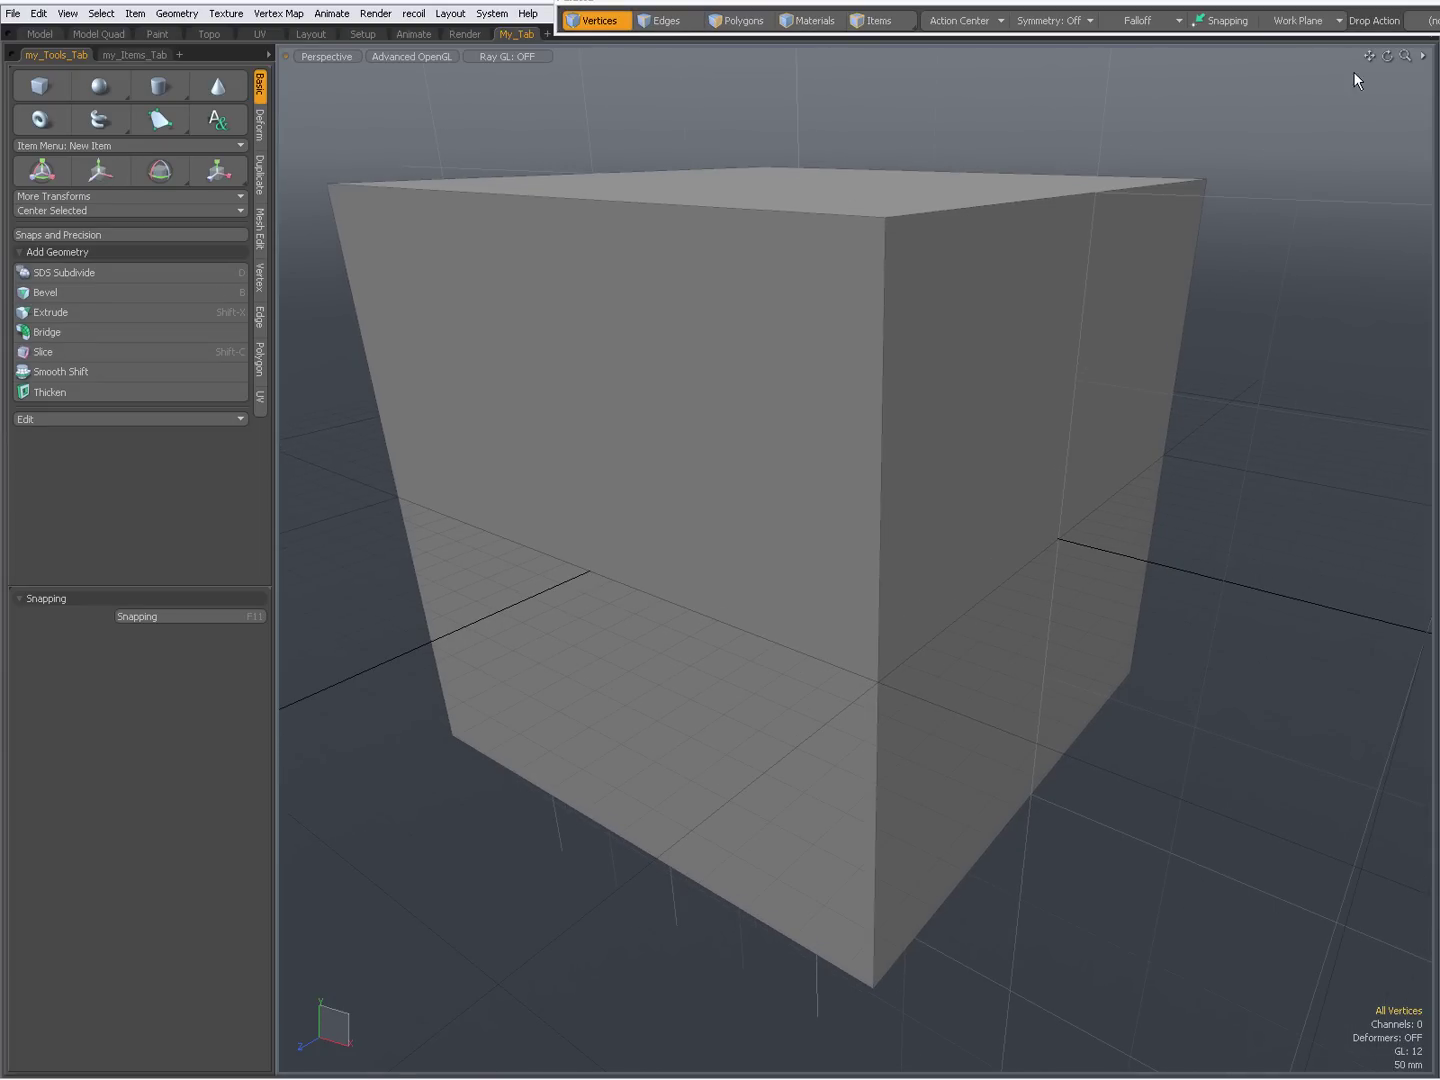
mouse_move(1393, 8)
mouse_down()
mouse_move(1222, 4)
mouse_move(1390, 4)
mouse_up()
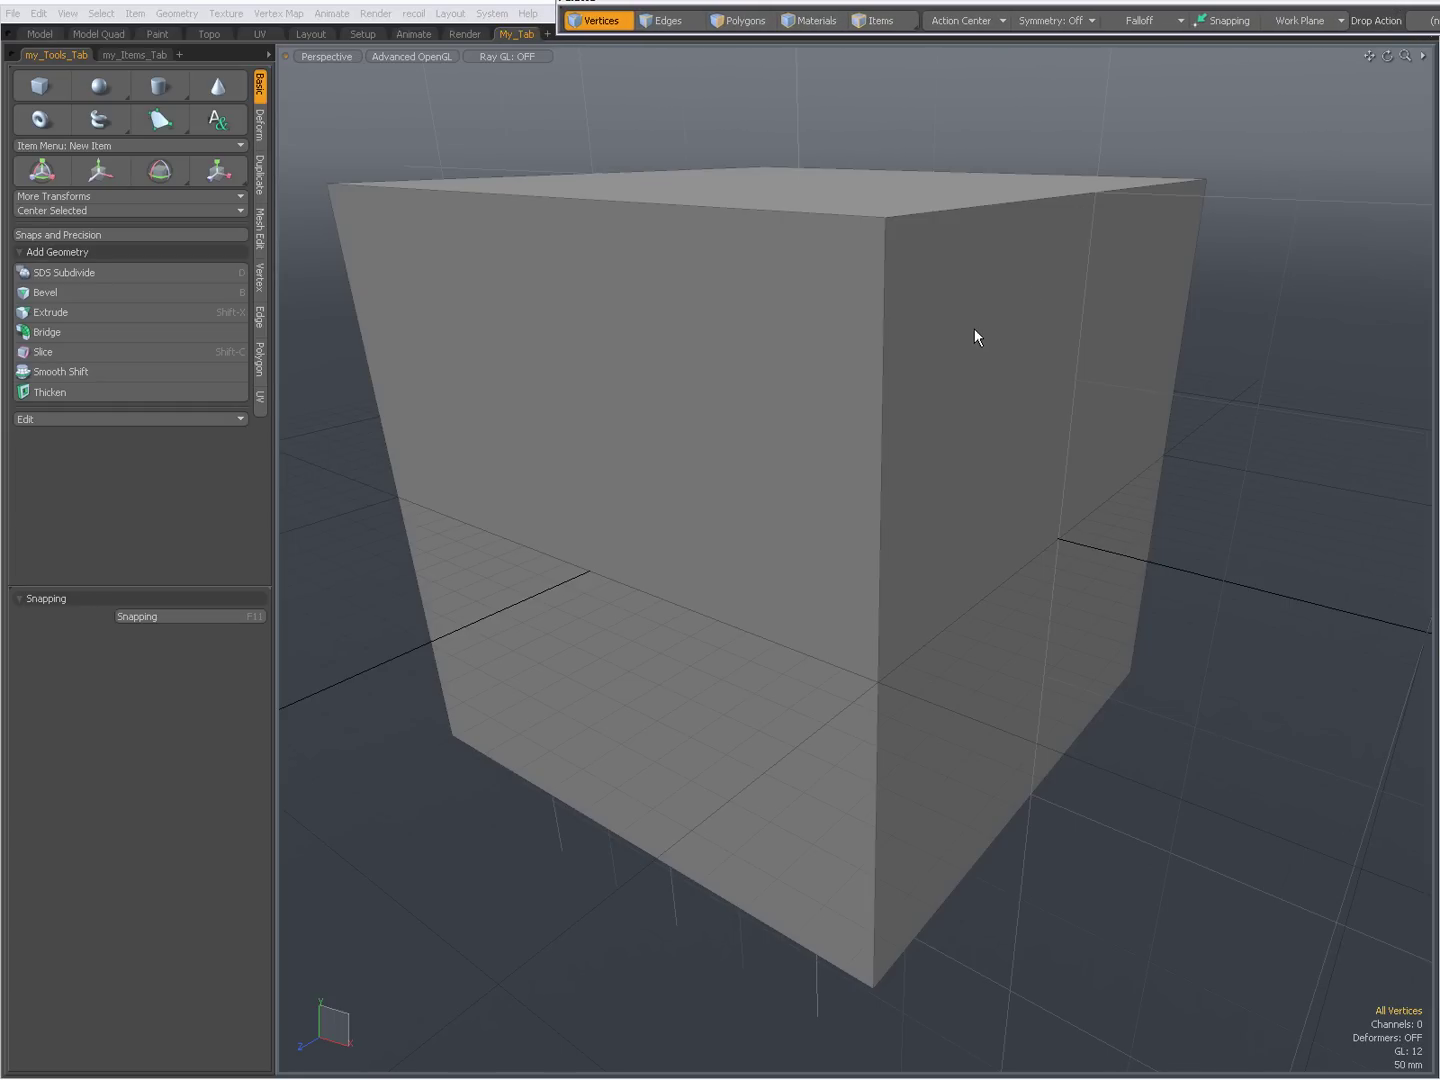
alt+drag(865, 490, 871, 373)
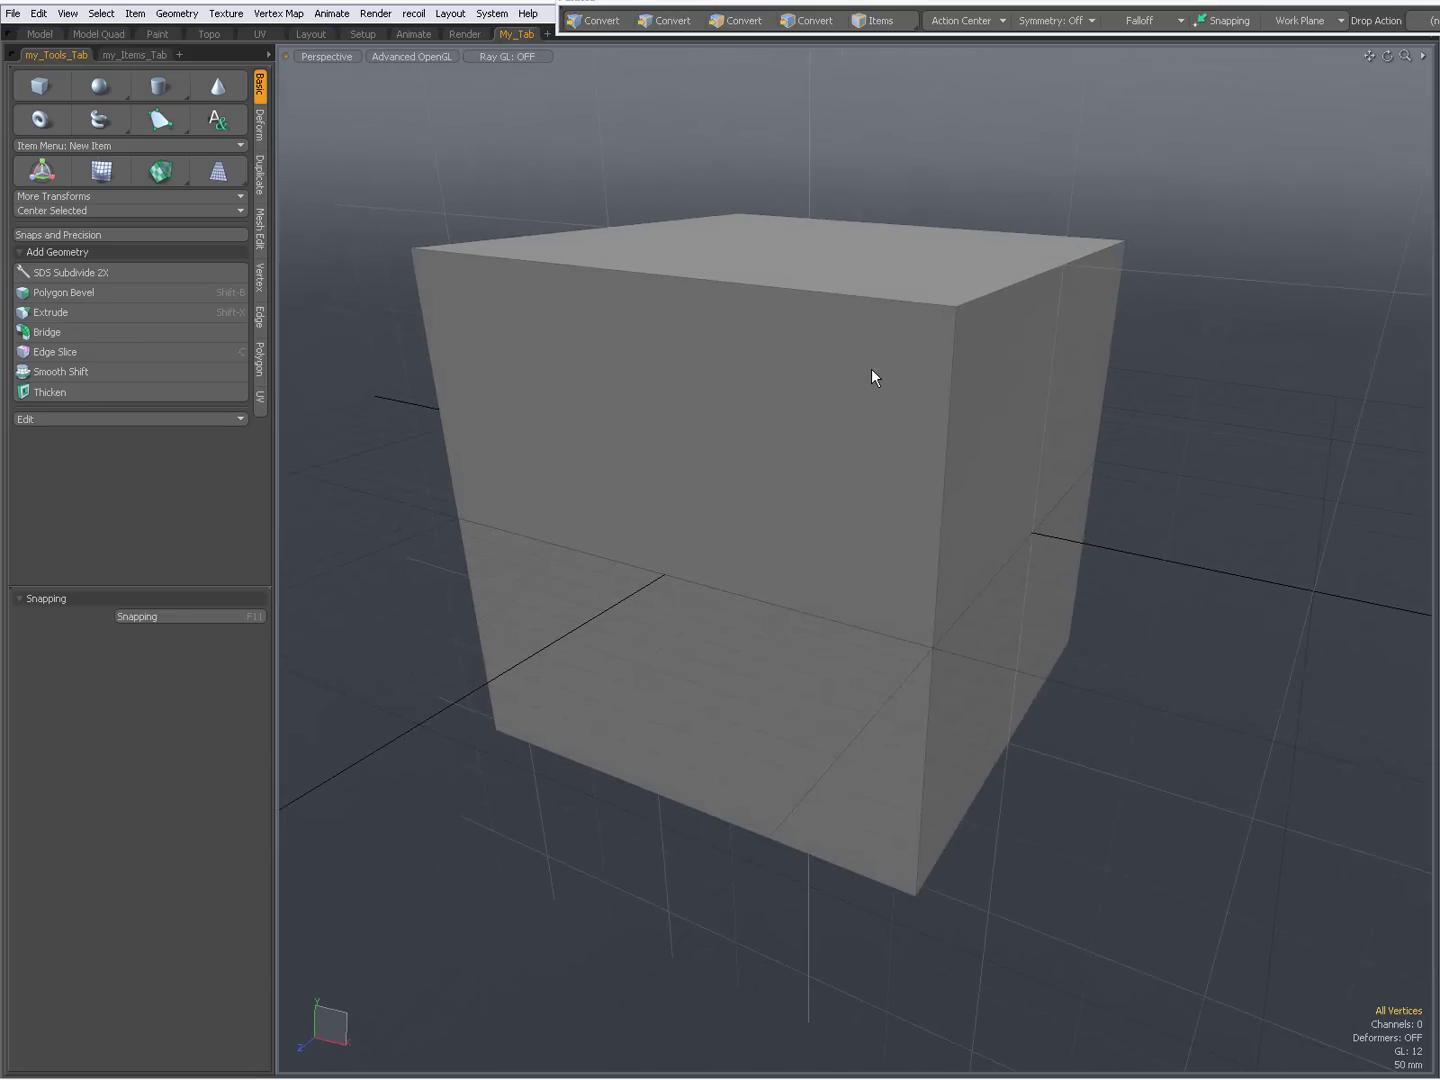
Toggle the left pane between my_Items_Tab and my_Tools_Tab, ending on my_Items_Tab.
click(139, 57)
click(57, 54)
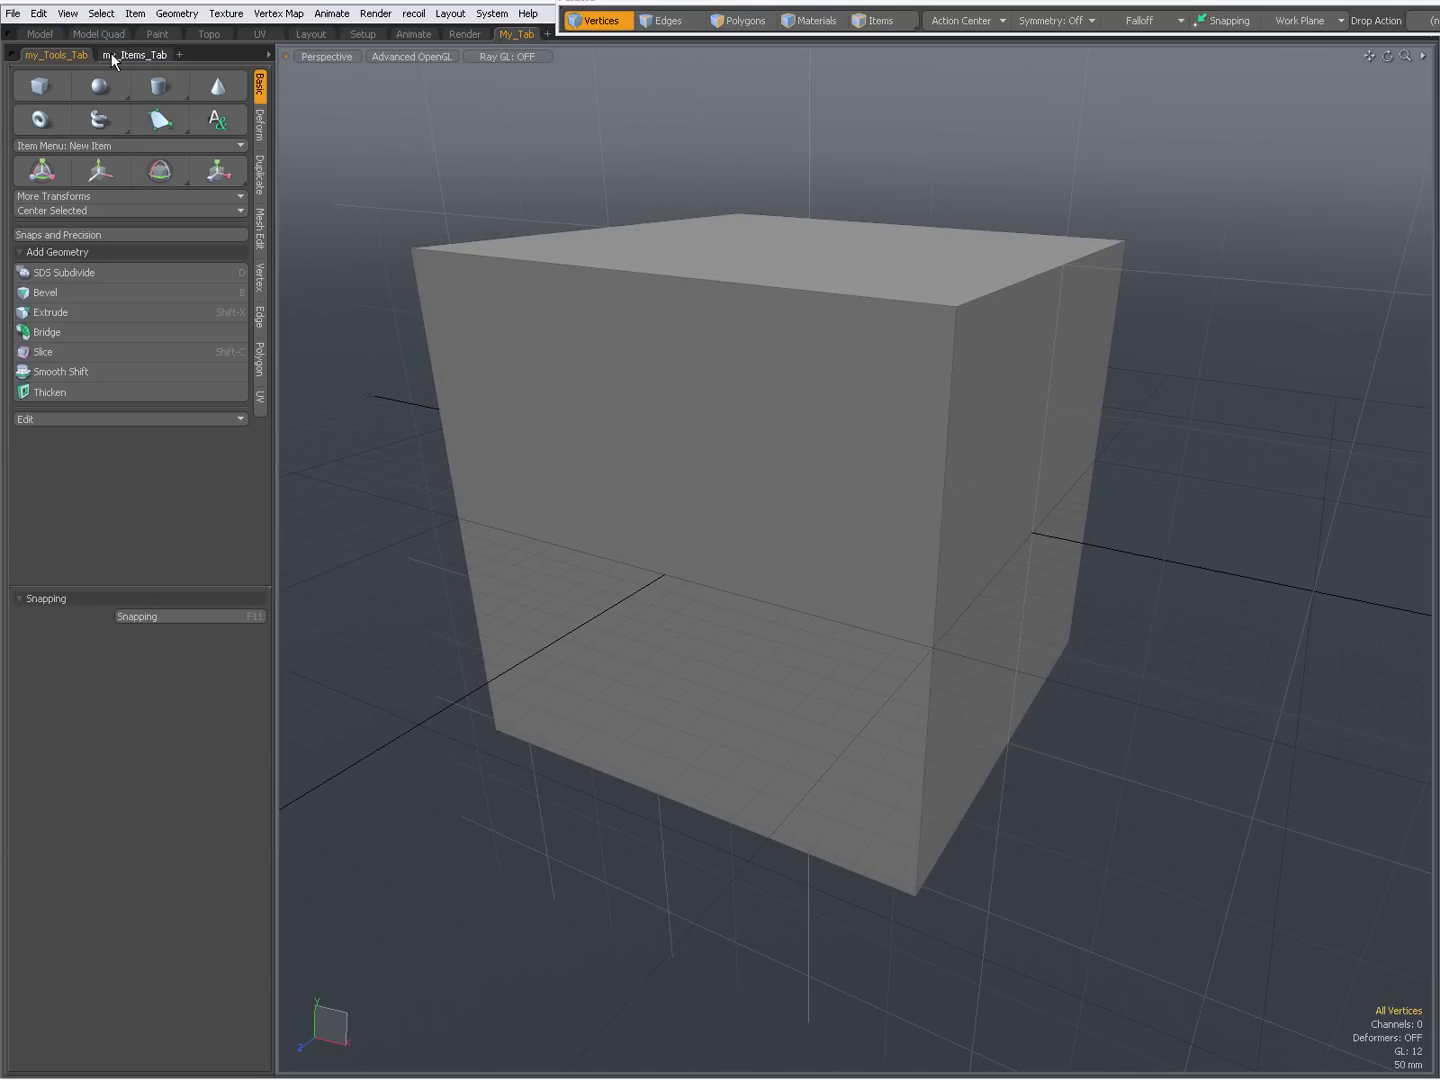
click(127, 54)
click(74, 55)
ctrl+alt+drag(816, 566, 905, 520)
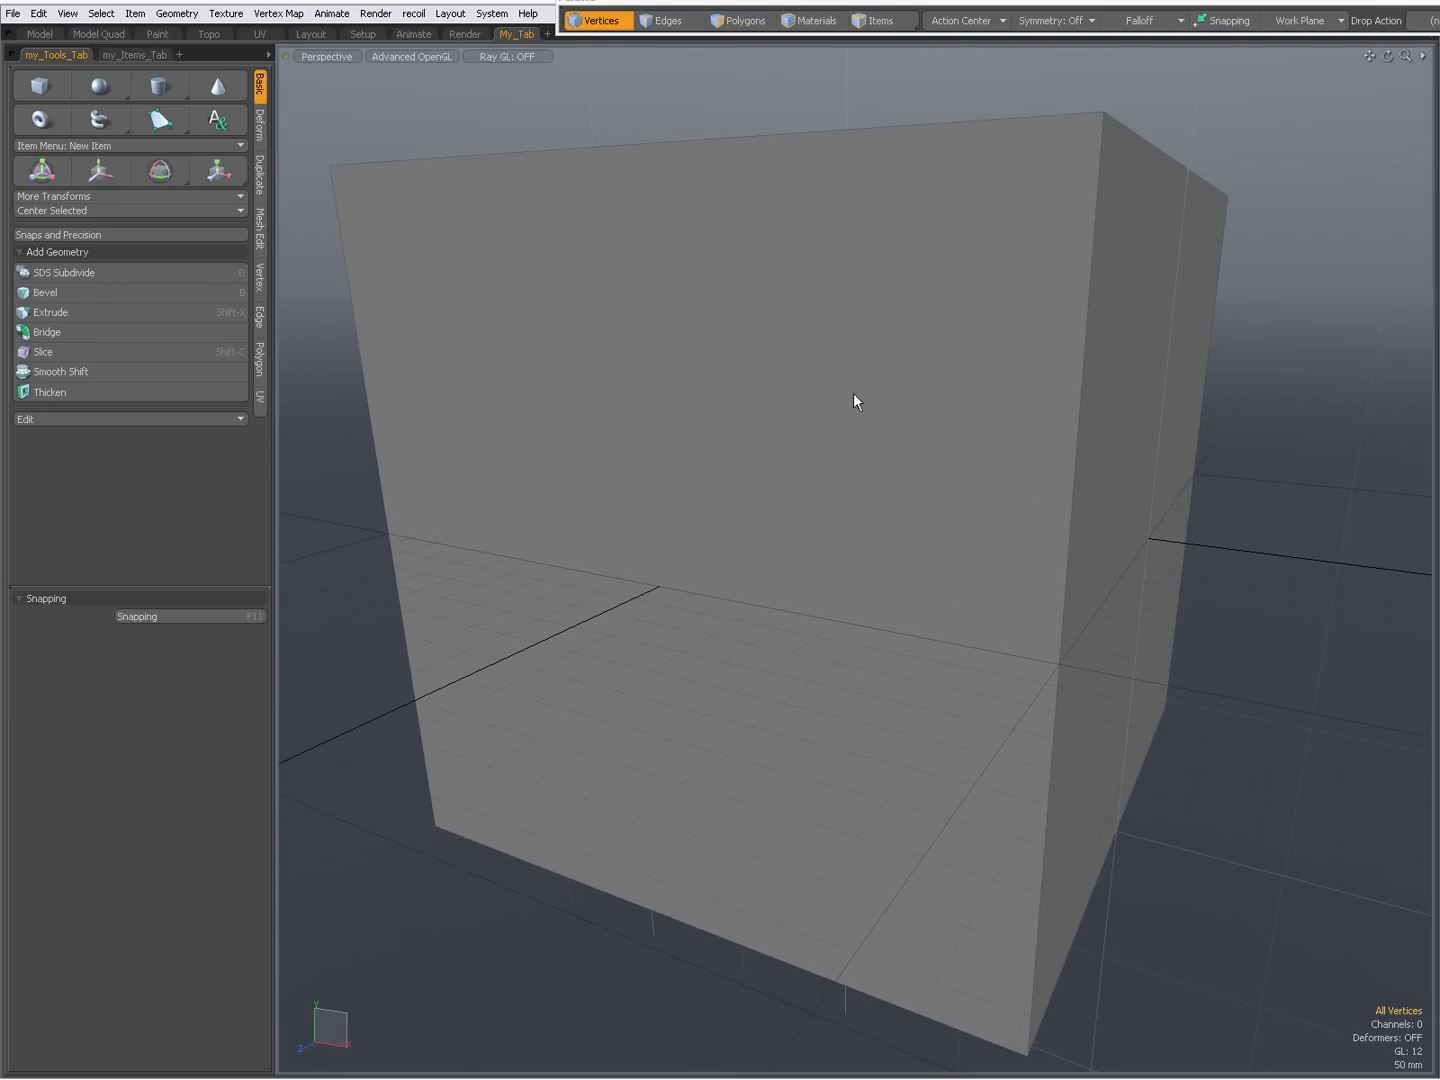
click(110, 53)
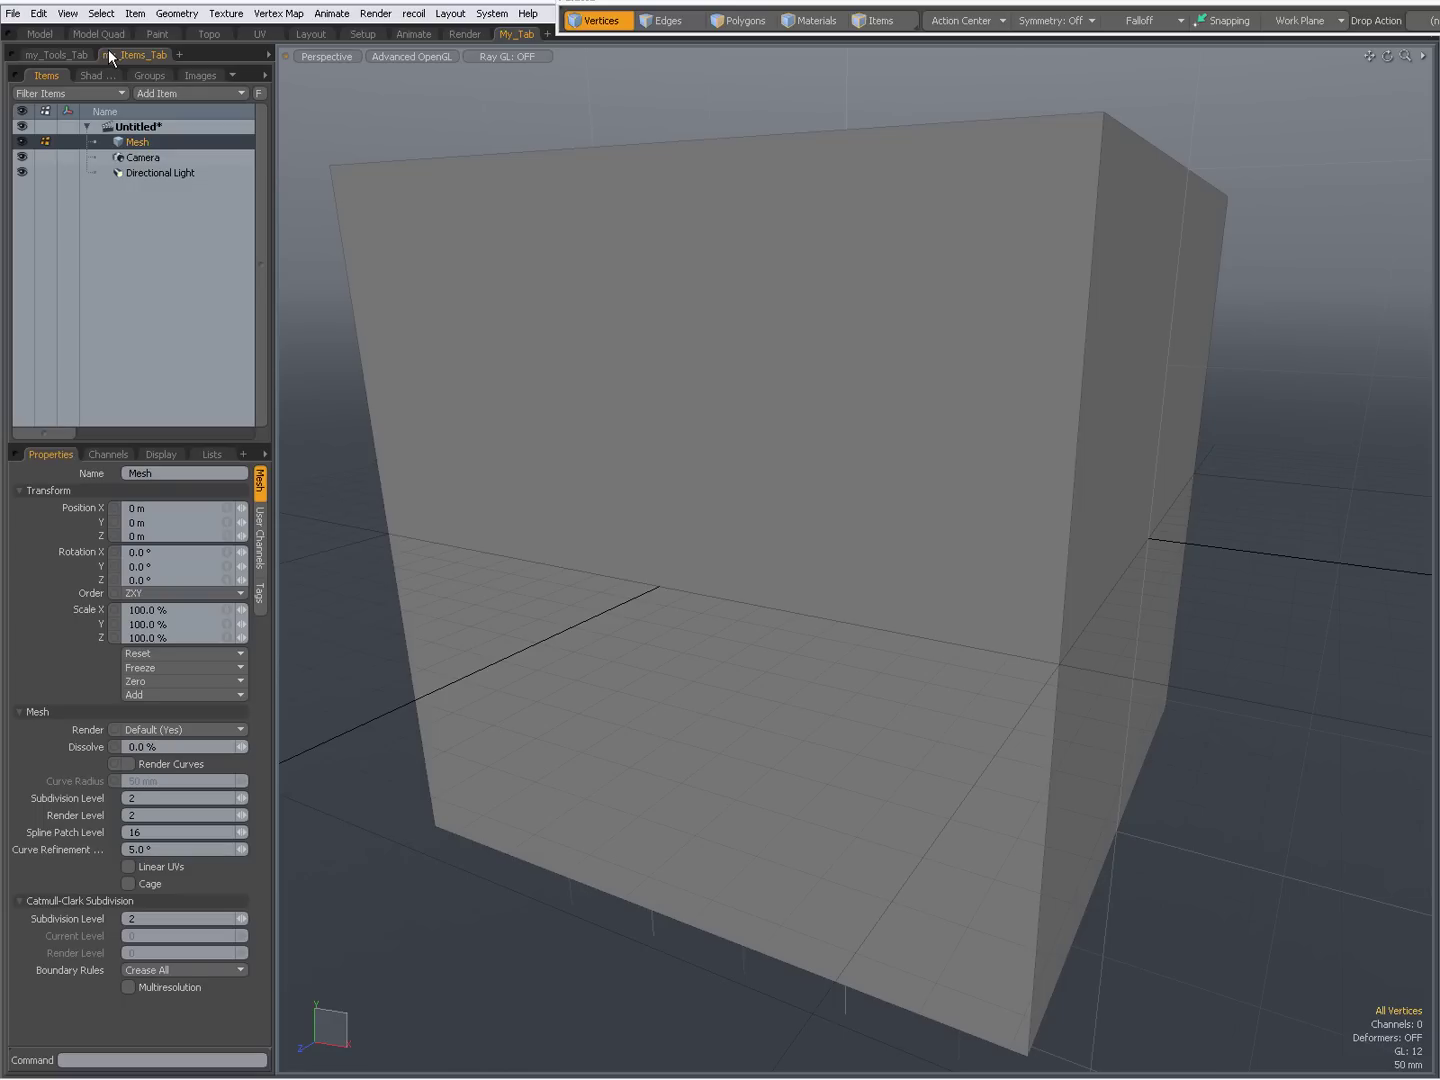